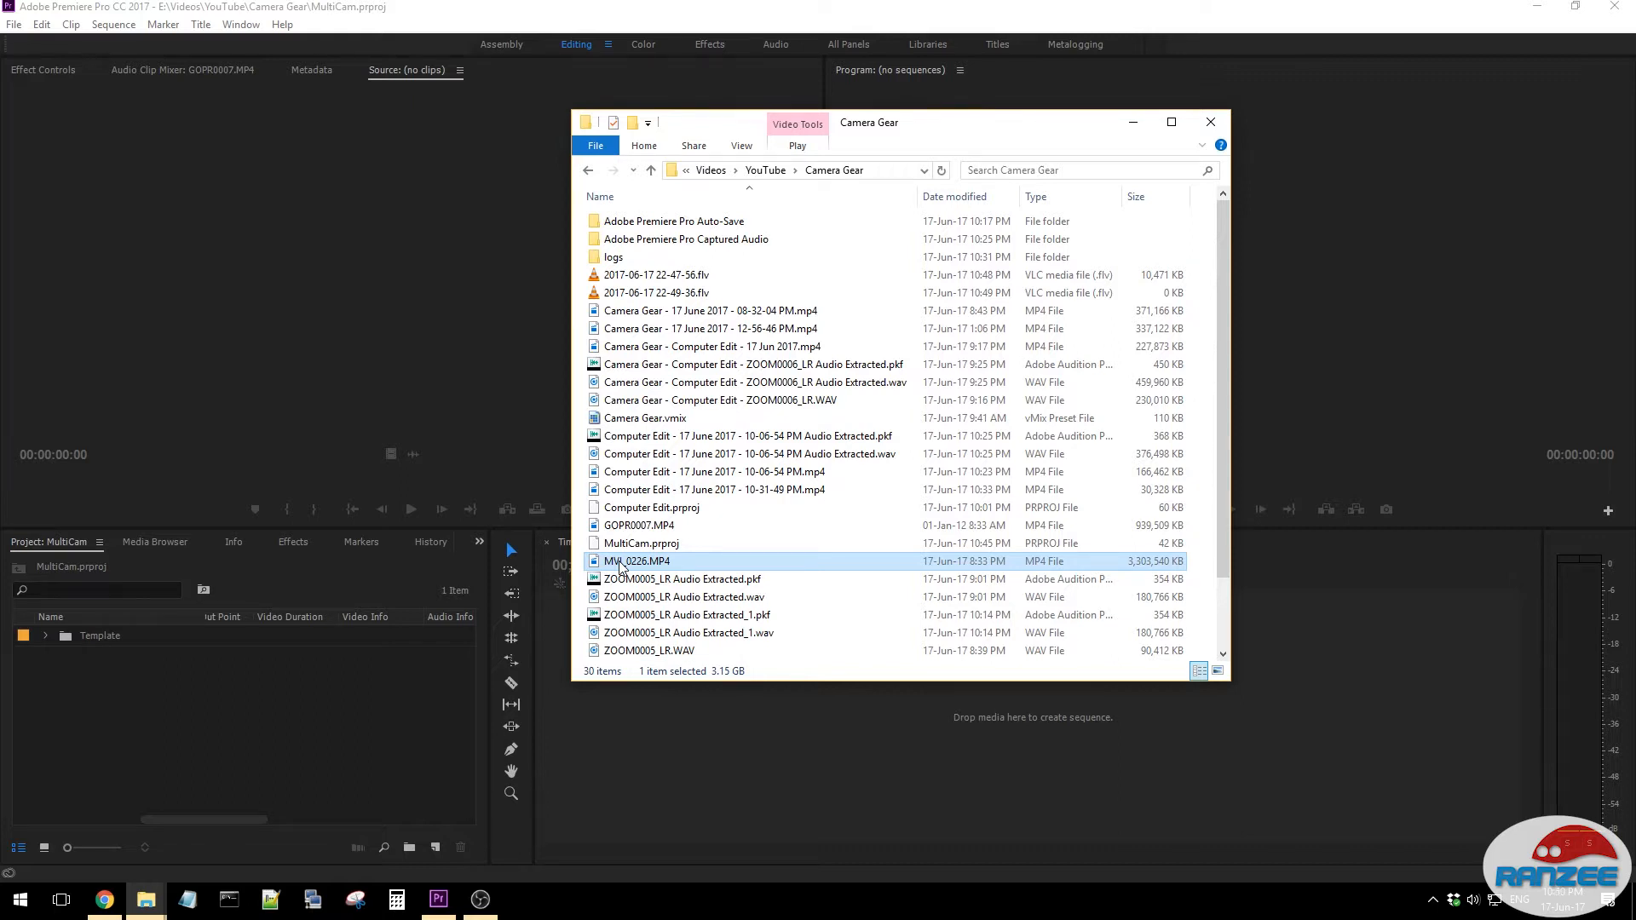
- Import GOPR0007.MP4, MVI_0226.MP4, ZOOM0005_LR.WAV and ZOOM0005_Tr34.WAV from the Camera Gear folder into the Premiere Pro project
{"action": "left_click", "coordinate": [654, 527], "text": "ctrl"}
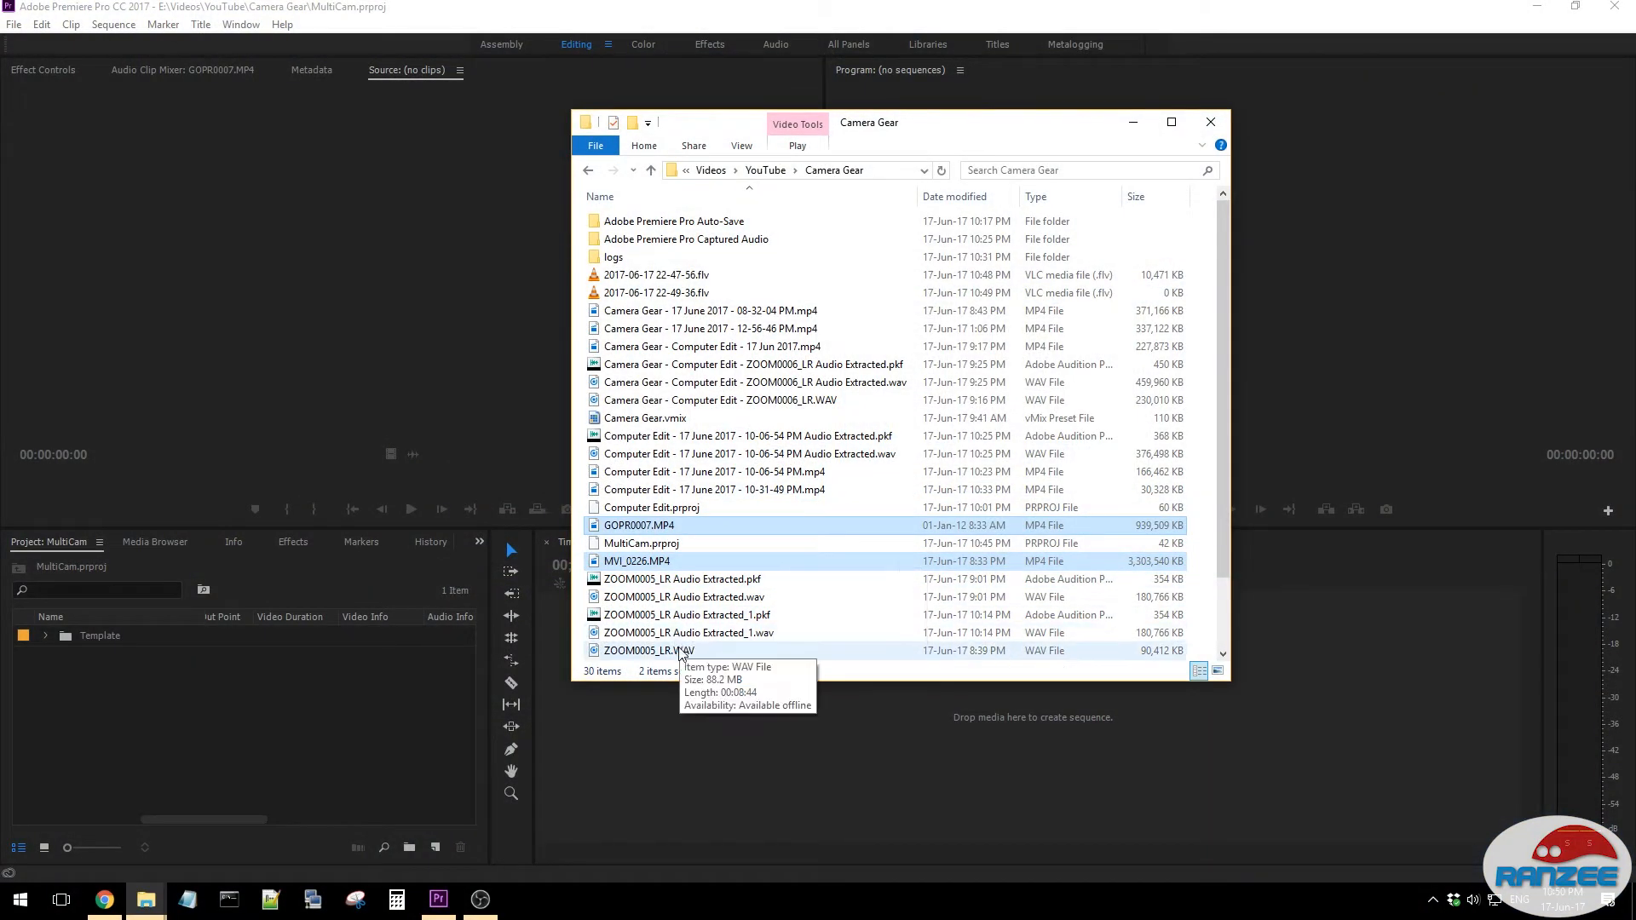
{"action": "left_click", "coordinate": [669, 651], "text": "ctrl"}
{"action": "scroll", "coordinate": [757, 614], "scroll_direction": "down", "scroll_amount": 2}
{"action": "left_click", "coordinate": [697, 652], "text": "ctrl"}
{"action": "left_click_drag", "start_coordinate": [675, 442], "coordinate": [254, 733]}
{"action": "left_click", "coordinate": [1136, 125]}
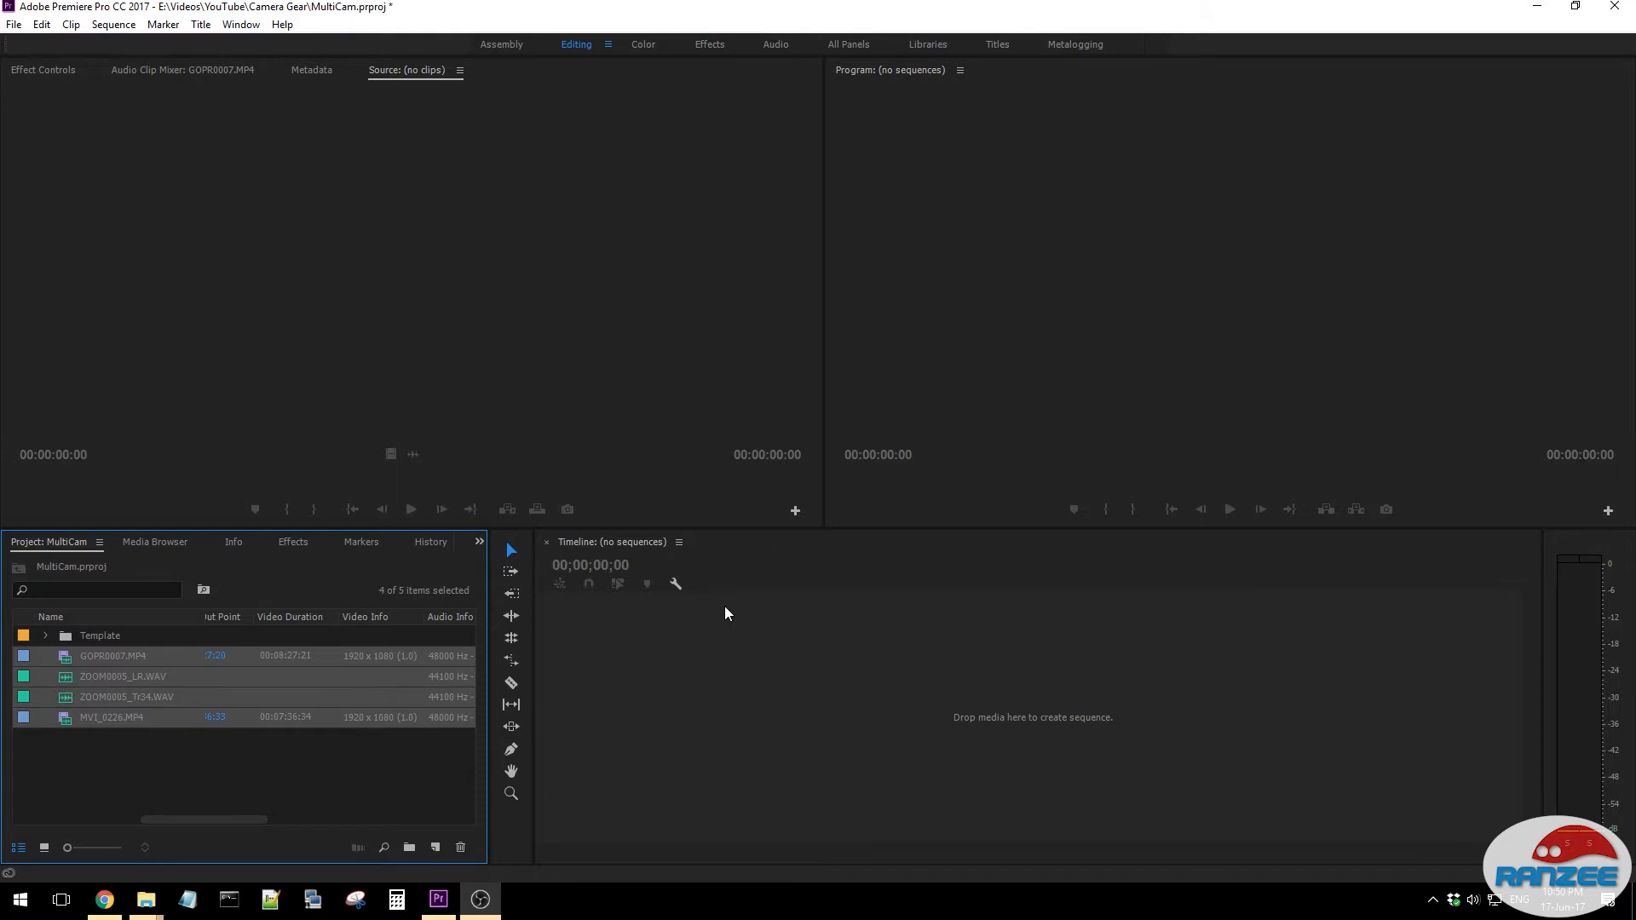
{"action": "left_click", "coordinate": [309, 792]}
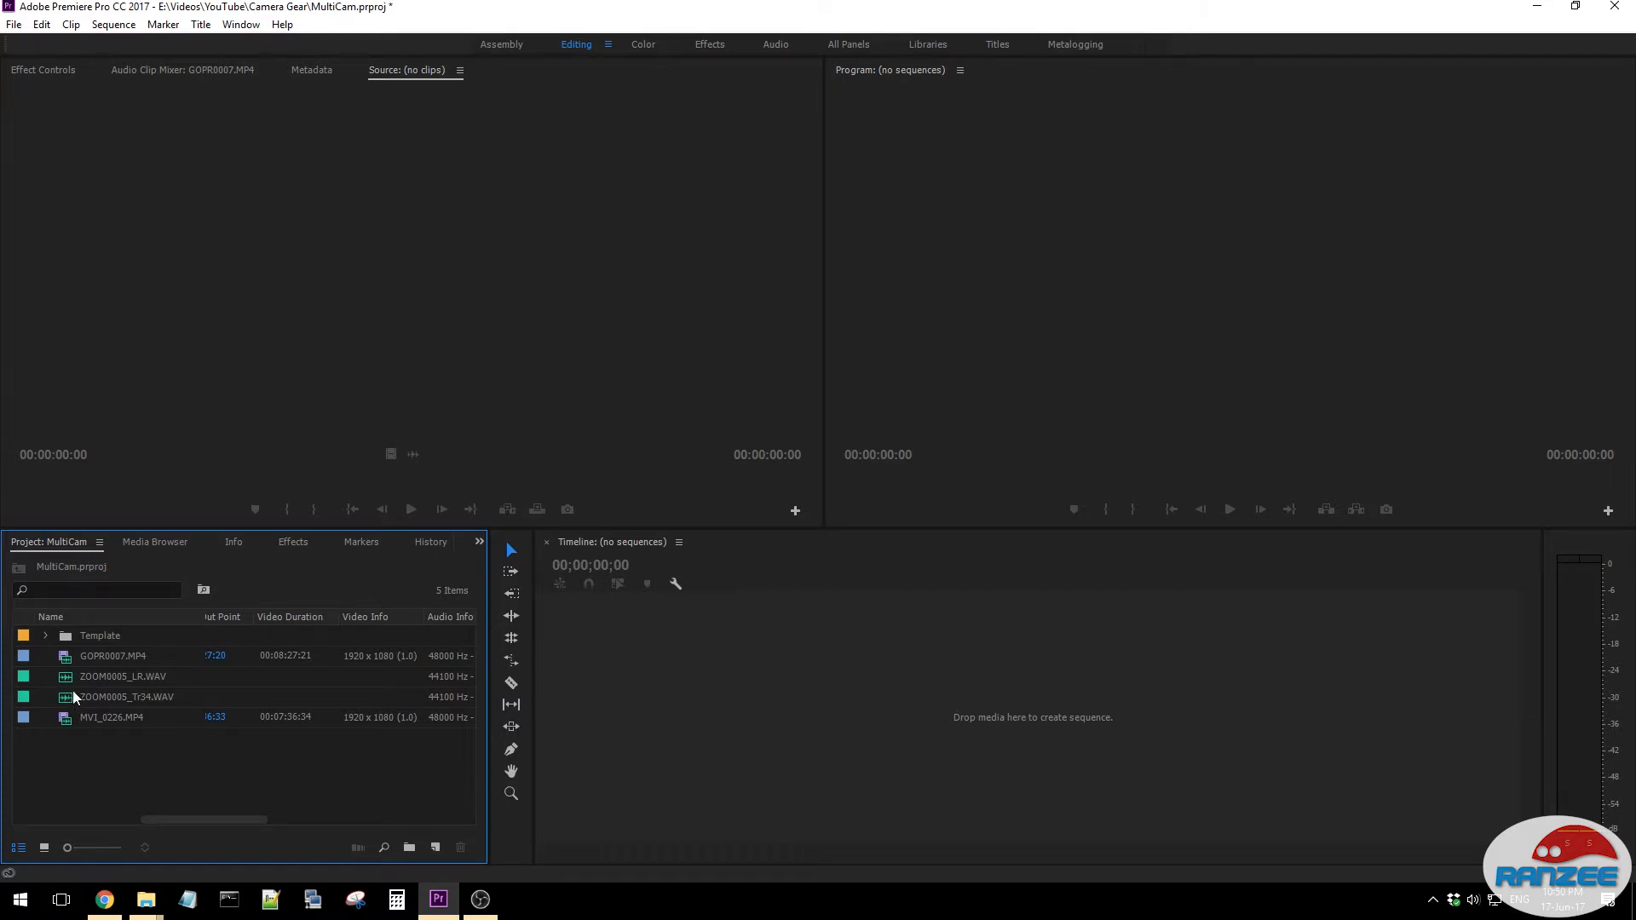
- Preview the GOPR0007.MP4 and MVI_0226.MP4 clips in the source monitor
{"action": "double_click", "coordinate": [67, 661]}
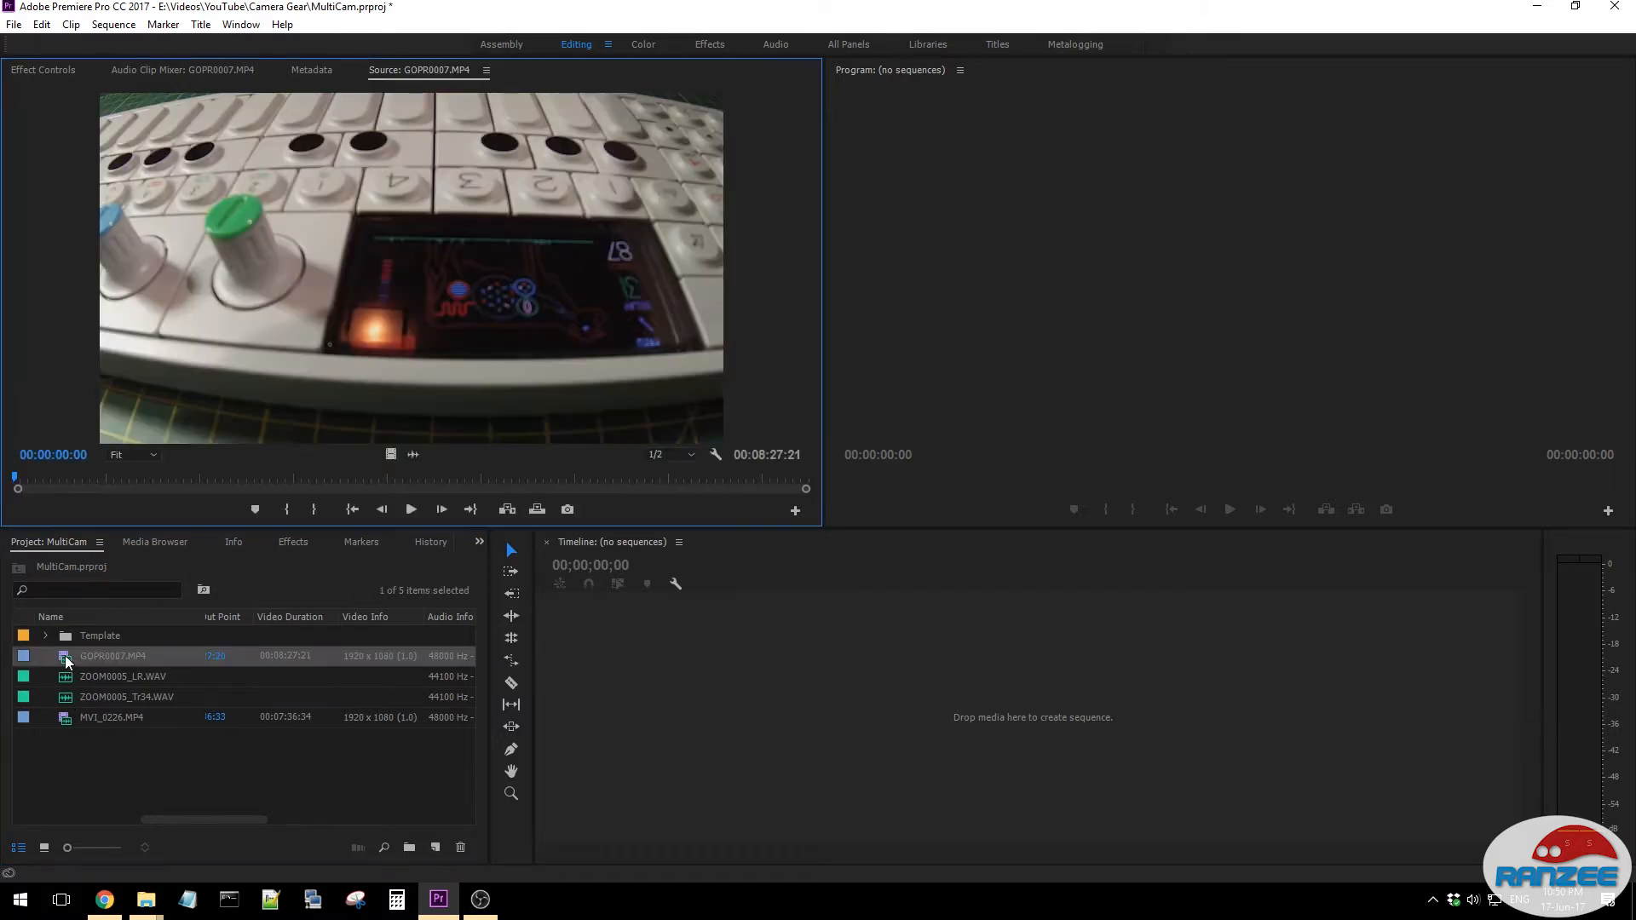
{"action": "left_click", "coordinate": [410, 508]}
{"action": "left_click", "coordinate": [408, 511]}
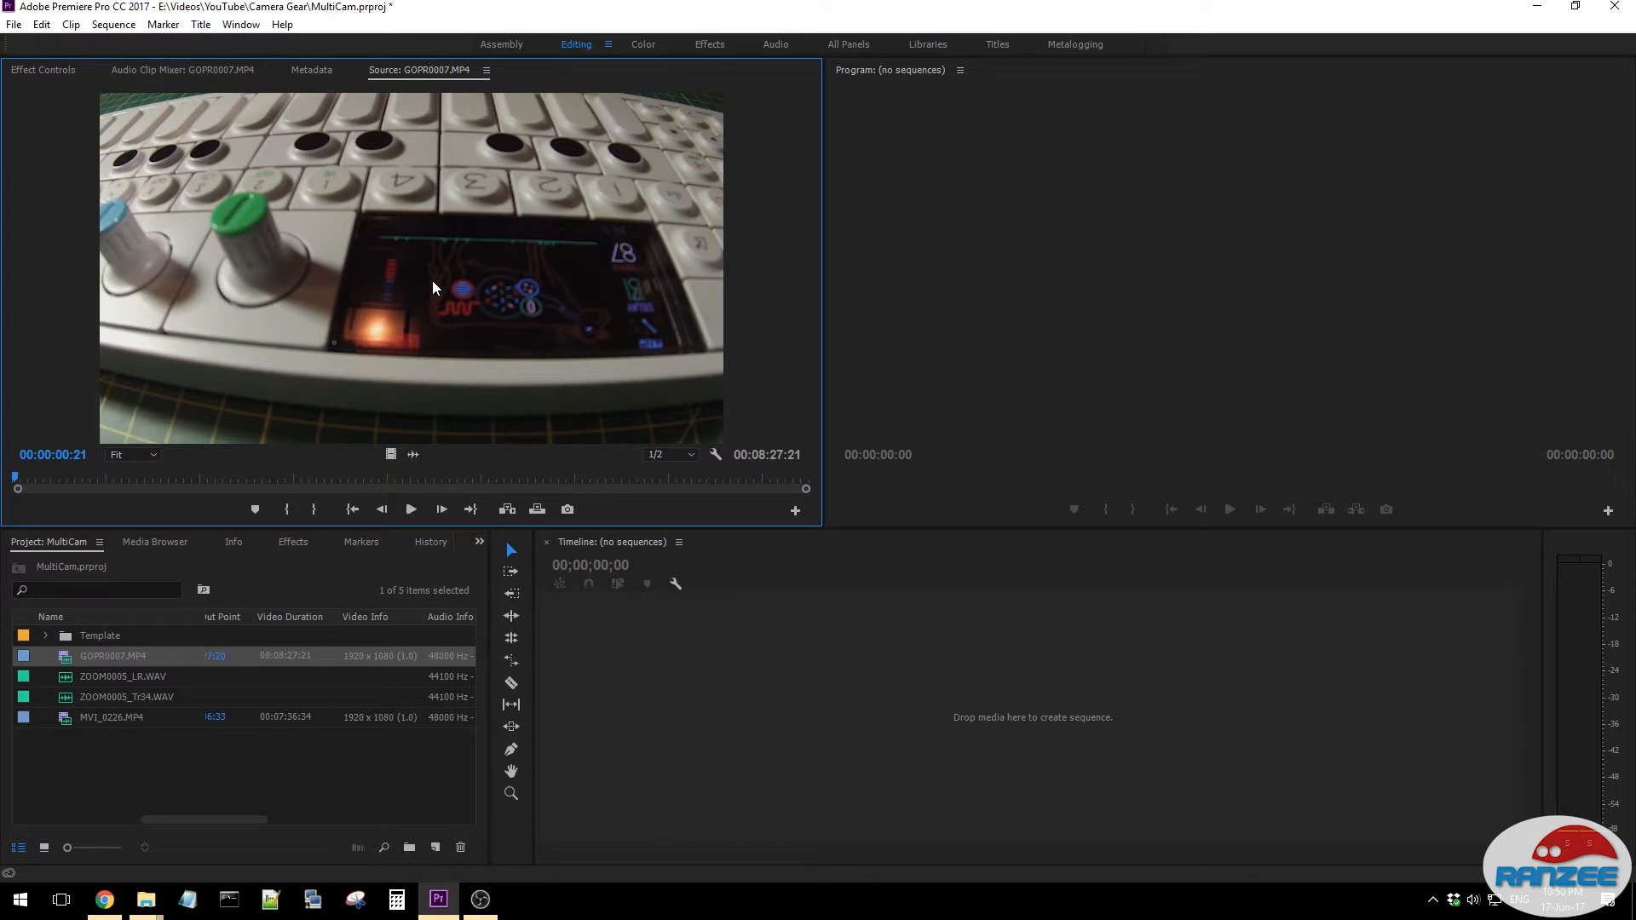
{"action": "double_click", "coordinate": [118, 714]}
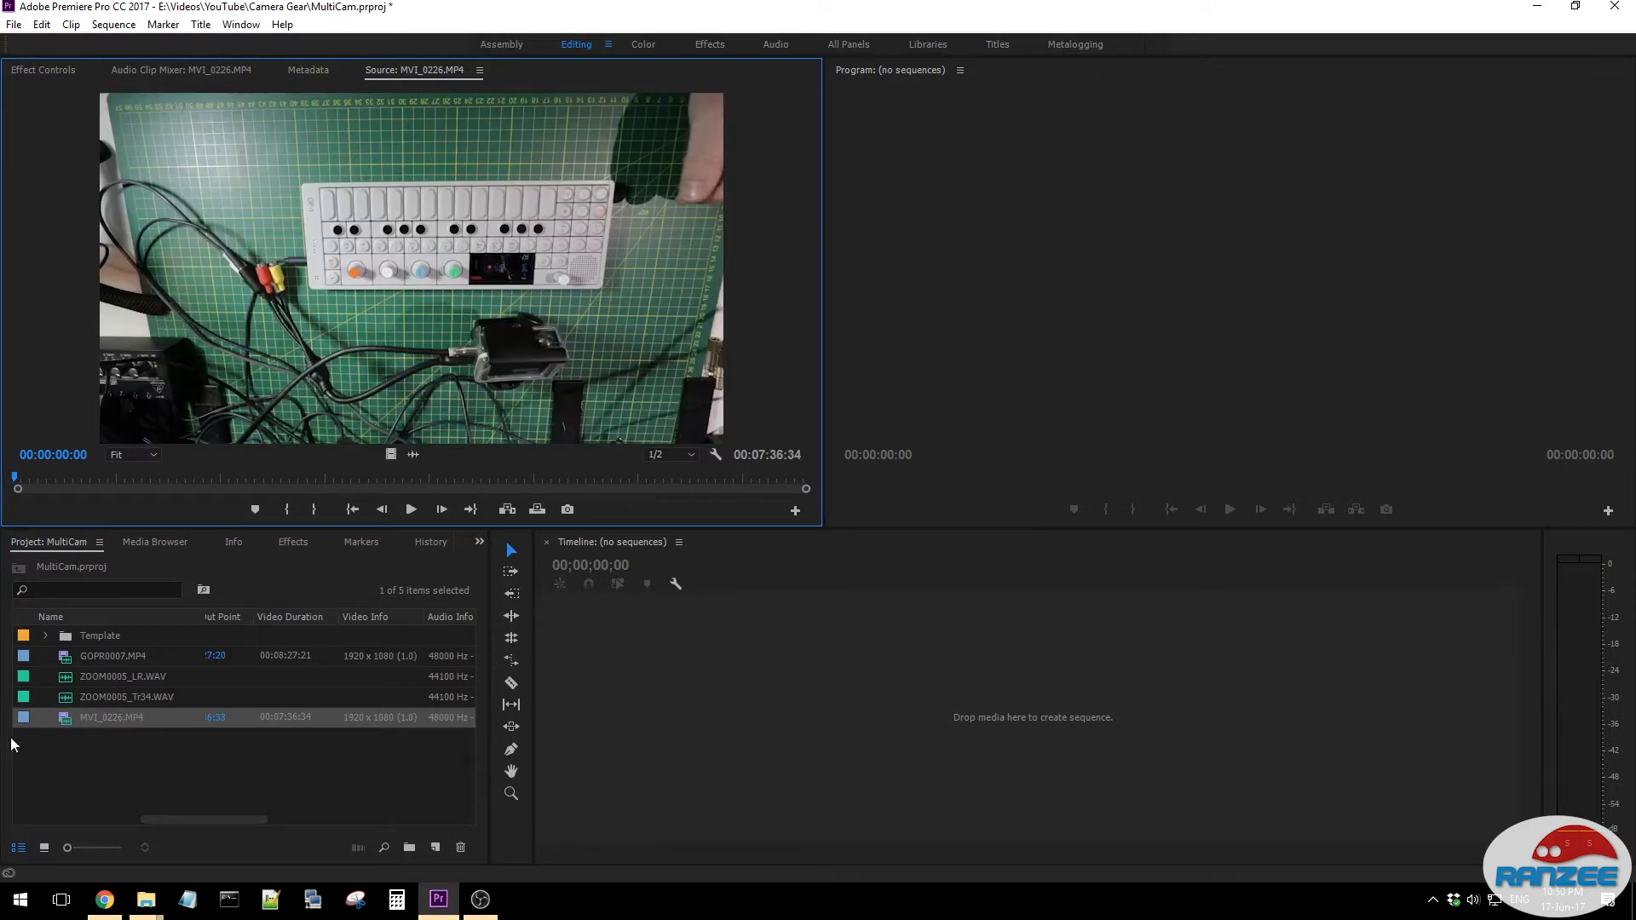
{"action": "left_click", "coordinate": [412, 509]}
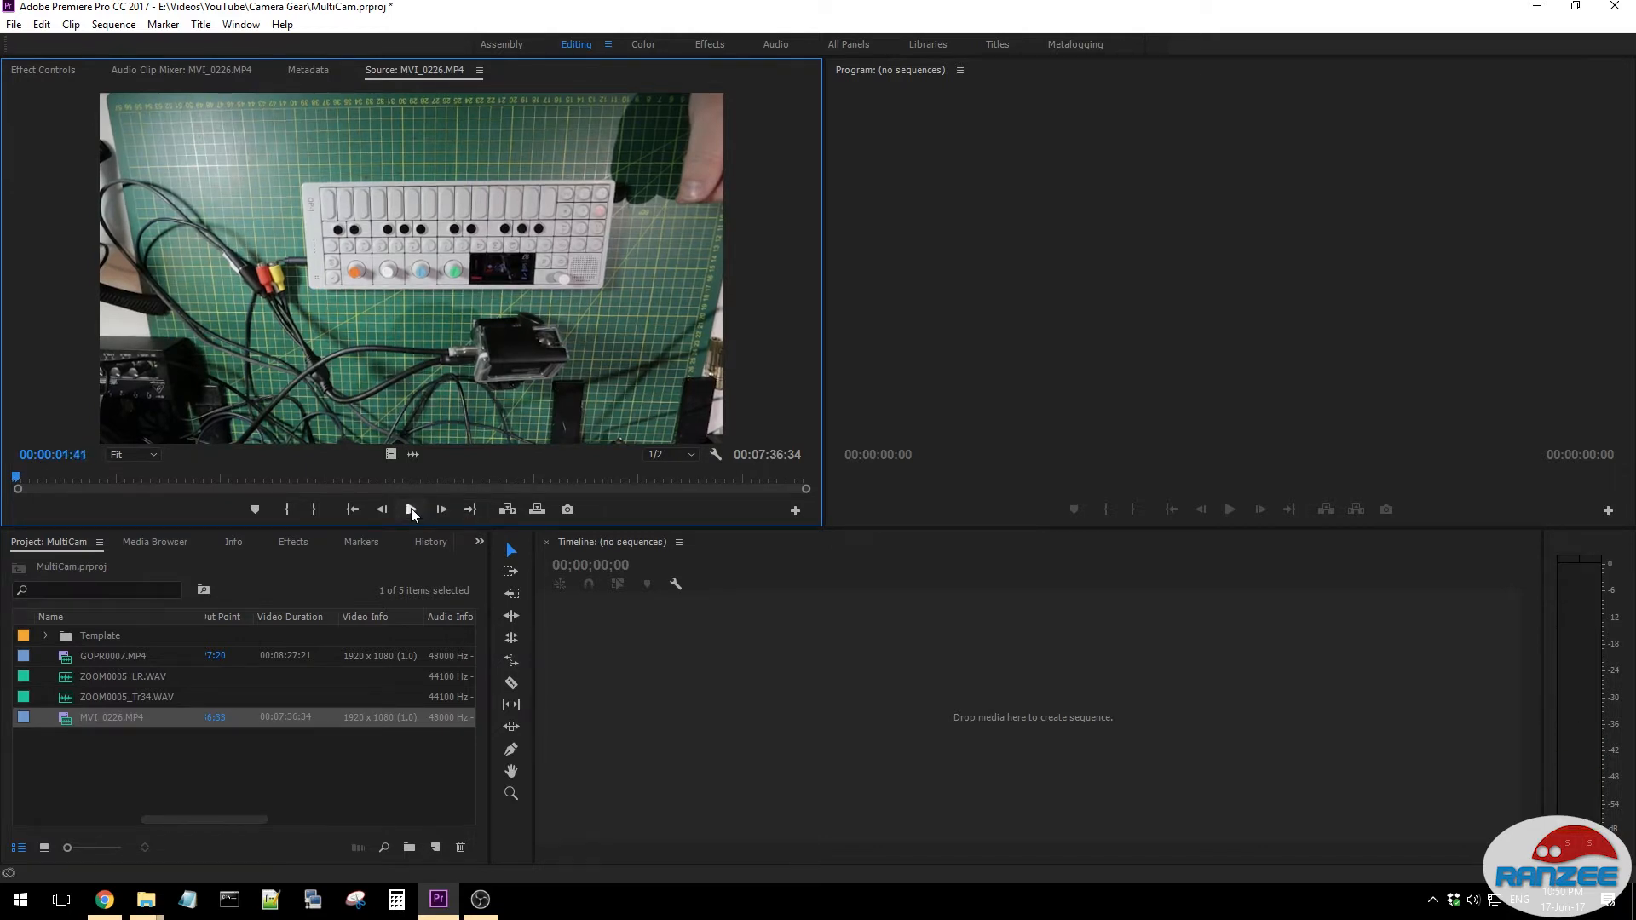
{"action": "left_click", "coordinate": [212, 761]}
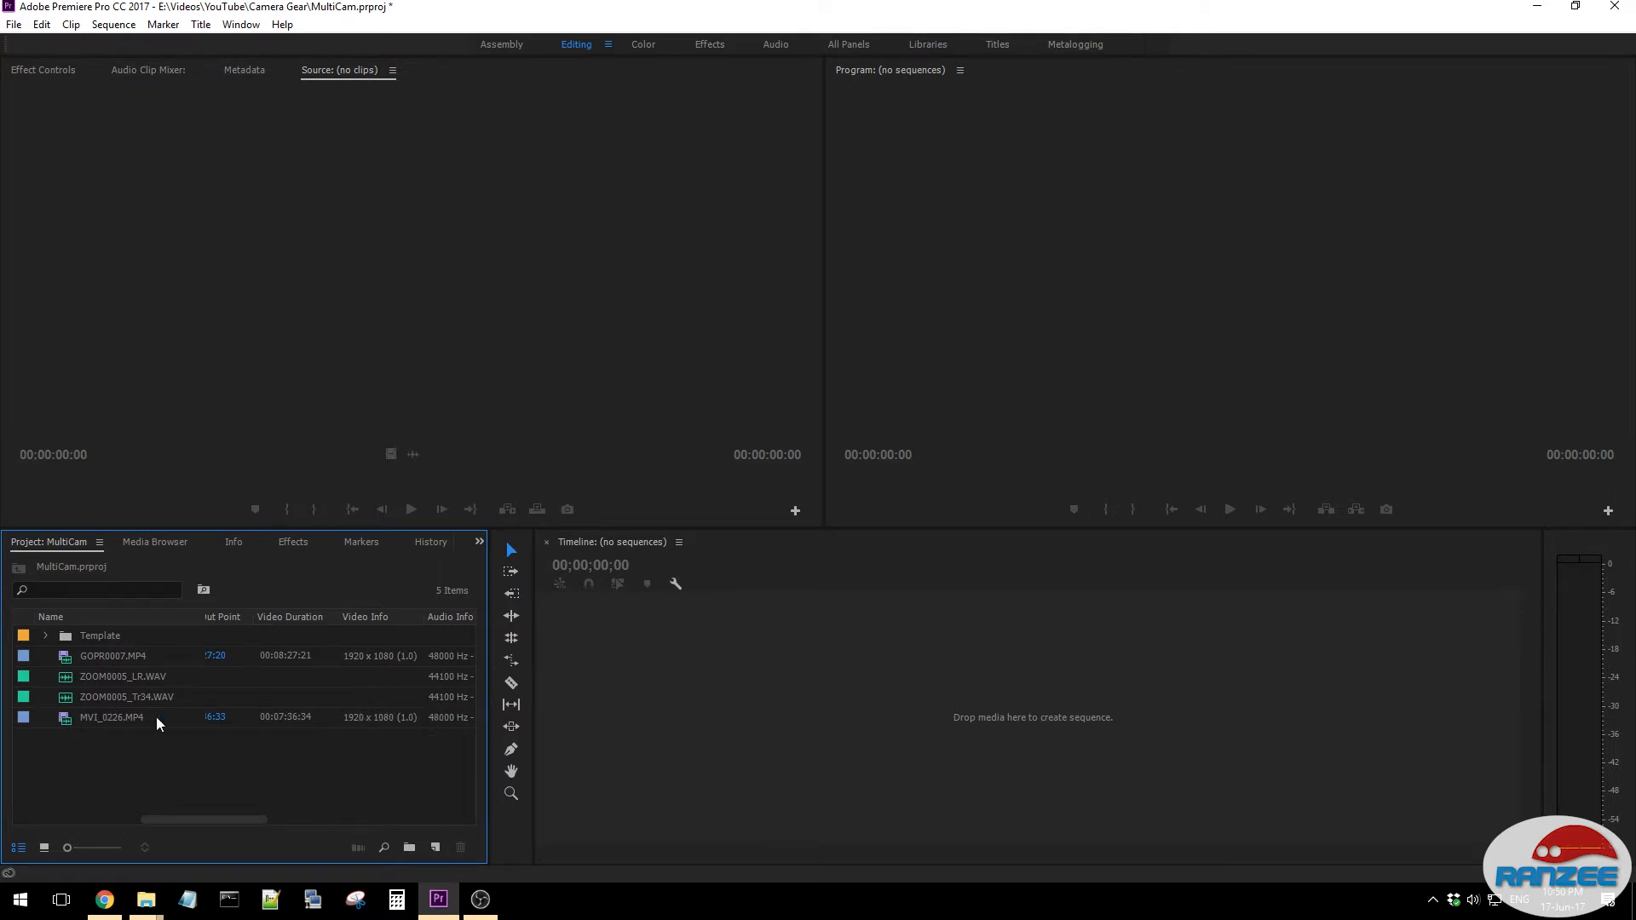
- Open the ZOOM0005_LR.WAV clip in Adobe Audition for editing
{"action": "left_click", "coordinate": [118, 678]}
{"action": "right_click", "coordinate": [118, 680]}
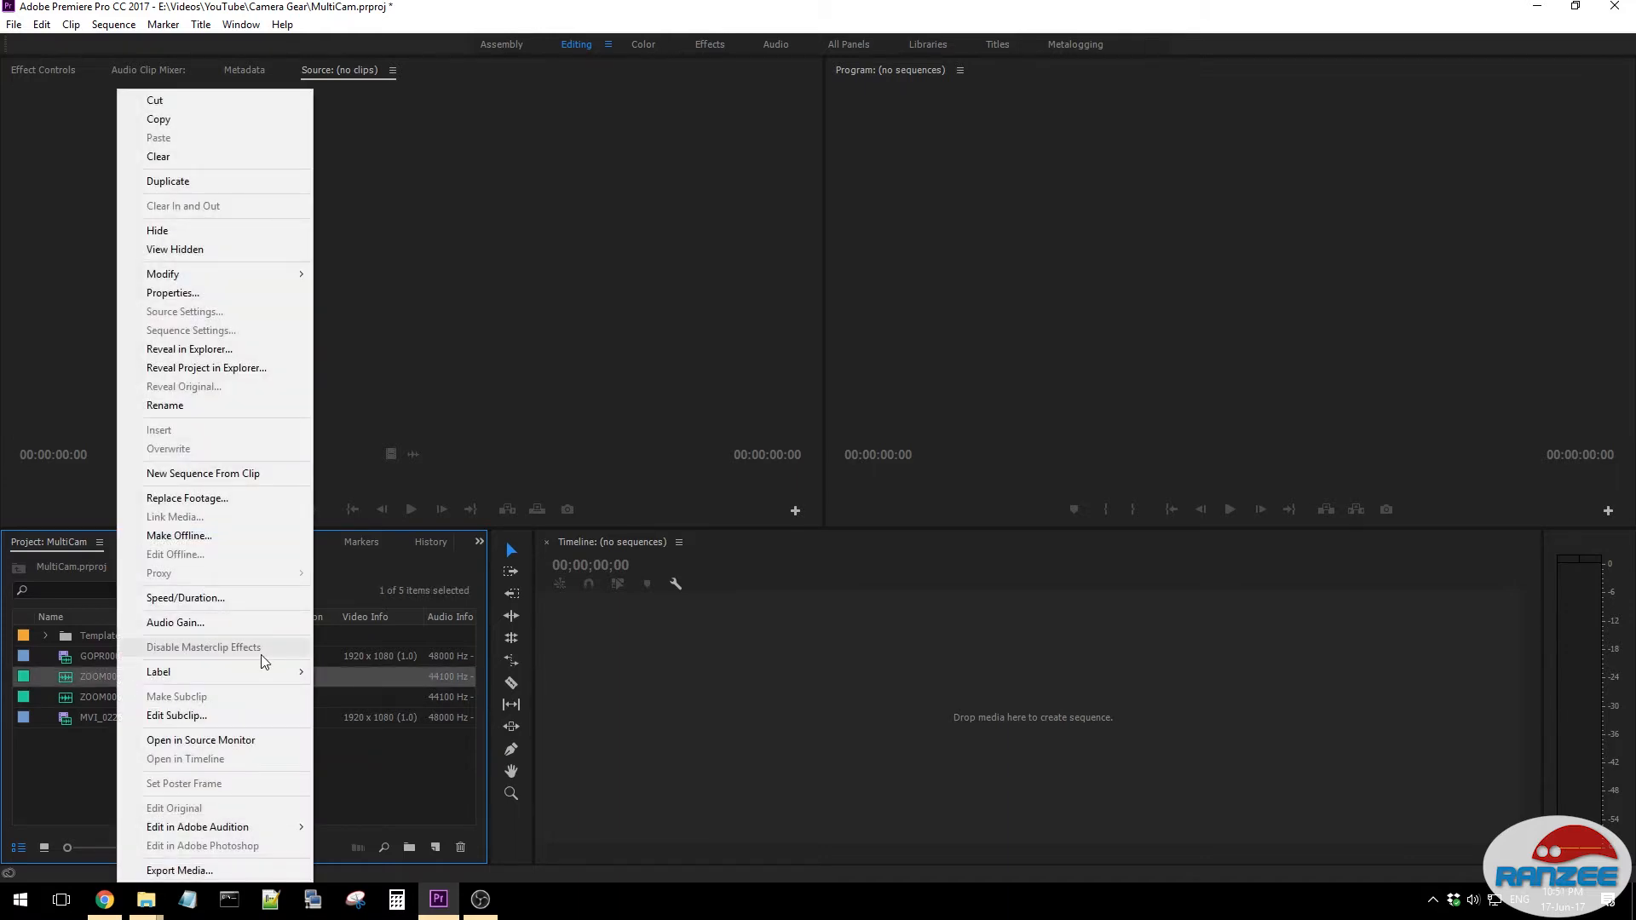
{"action": "mouse_move", "coordinate": [280, 823]}
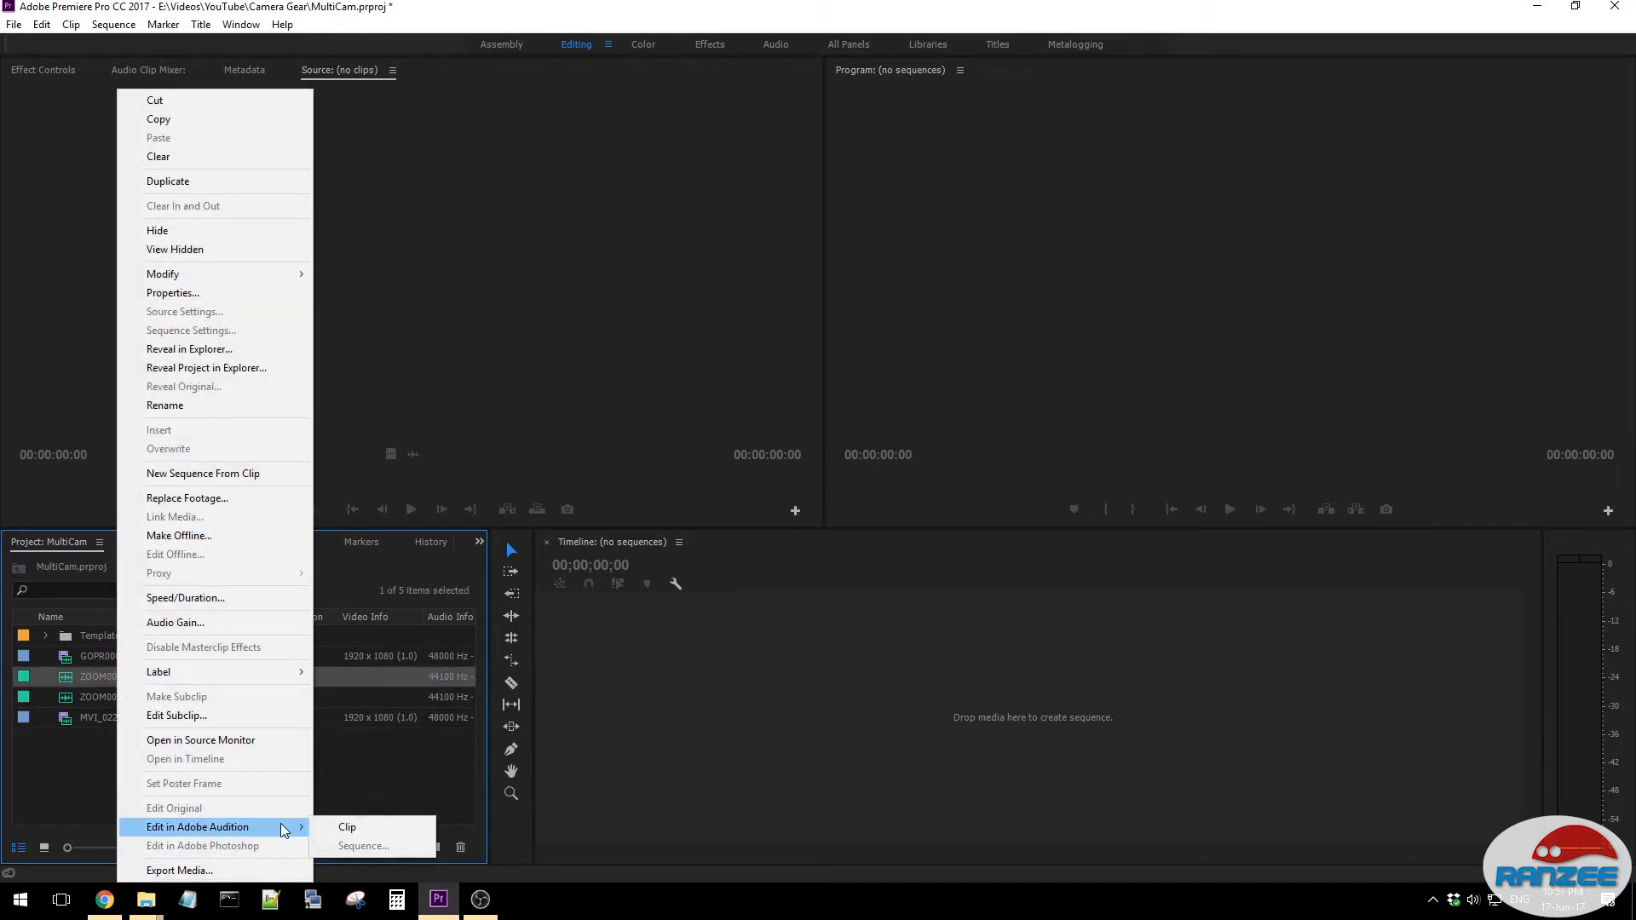
{"action": "left_click", "coordinate": [354, 827]}
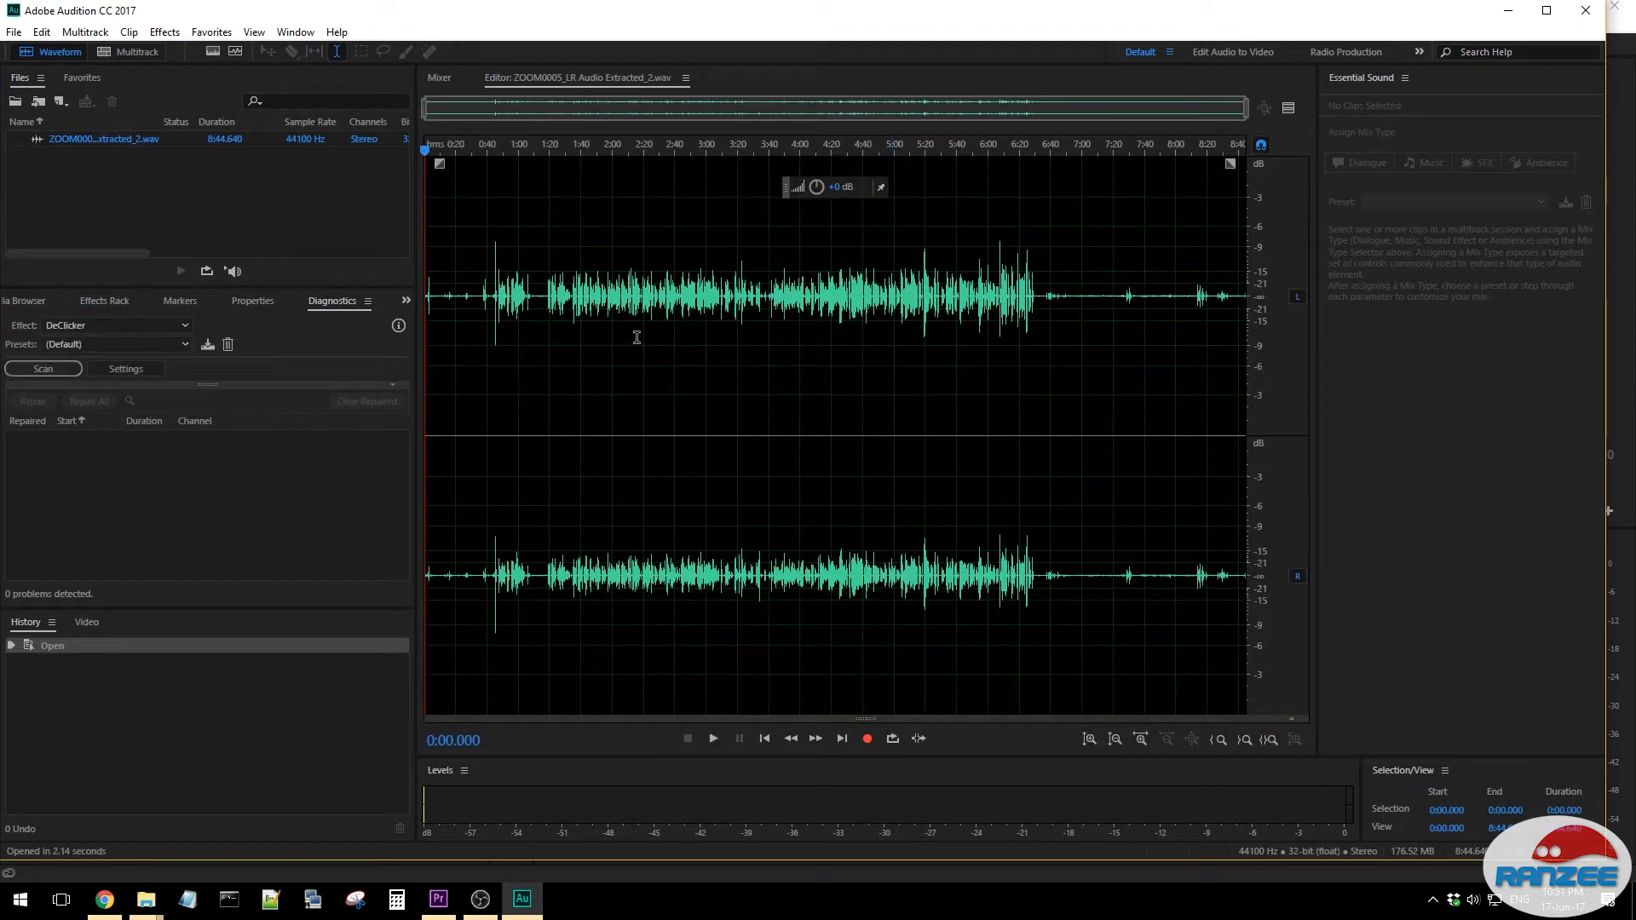
- Listen to the quiet background noise before the speech, starting at about 1:10.9
{"action": "scroll", "coordinate": [514, 324], "scroll_direction": "up", "scroll_amount": 5}
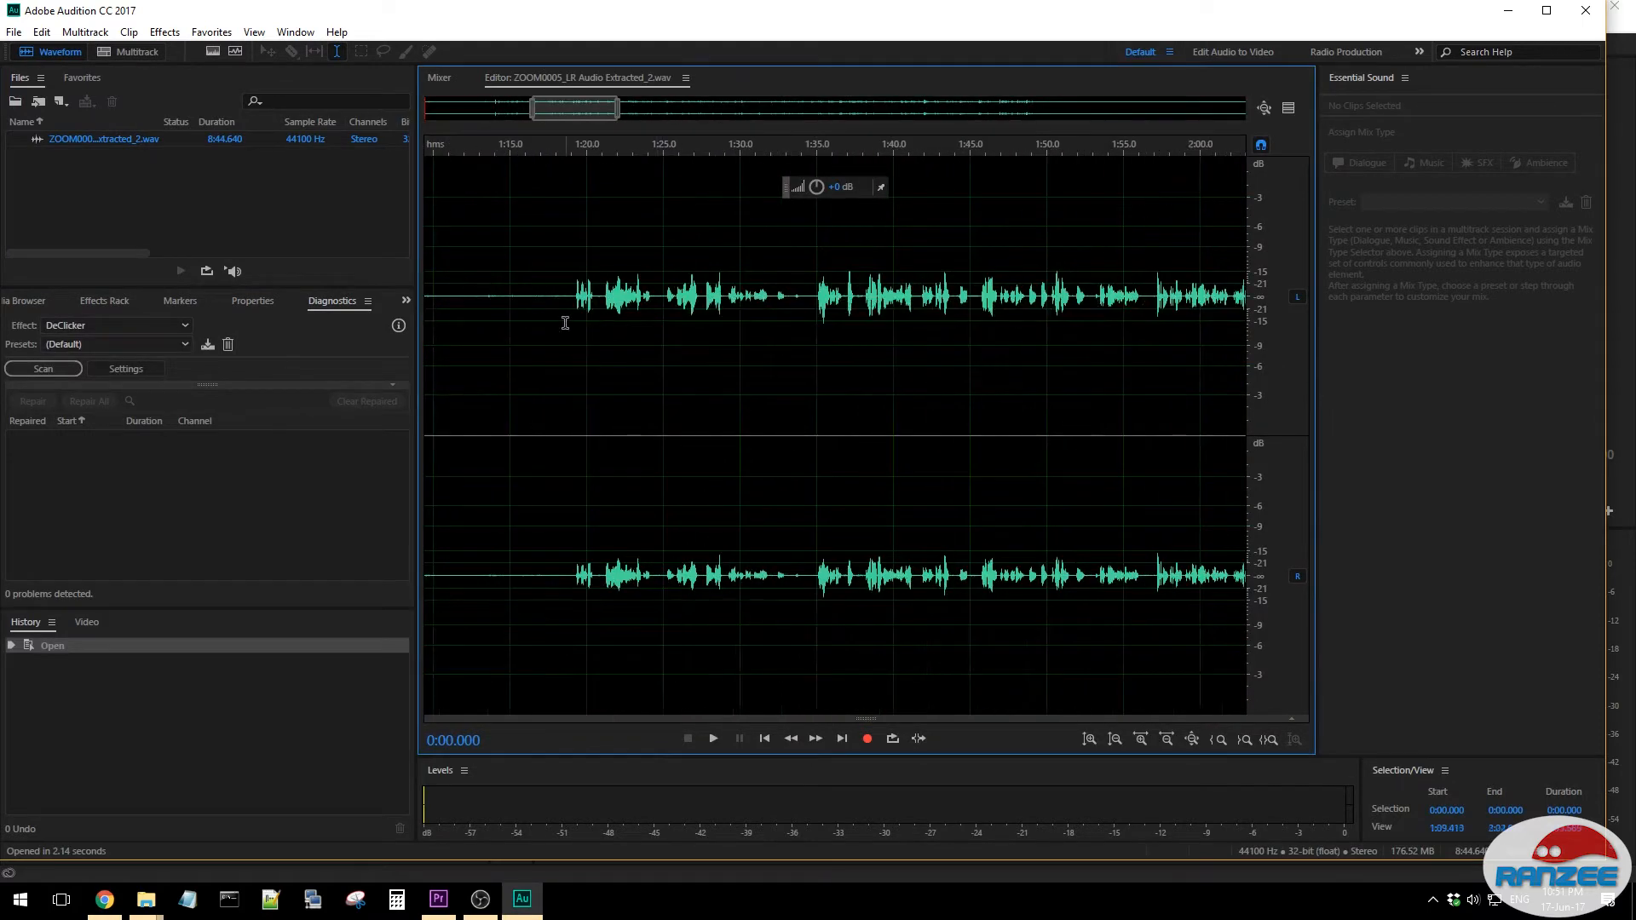
{"action": "scroll", "coordinate": [498, 303], "scroll_direction": "up", "scroll_amount": 2}
{"action": "left_click", "coordinate": [494, 298]}
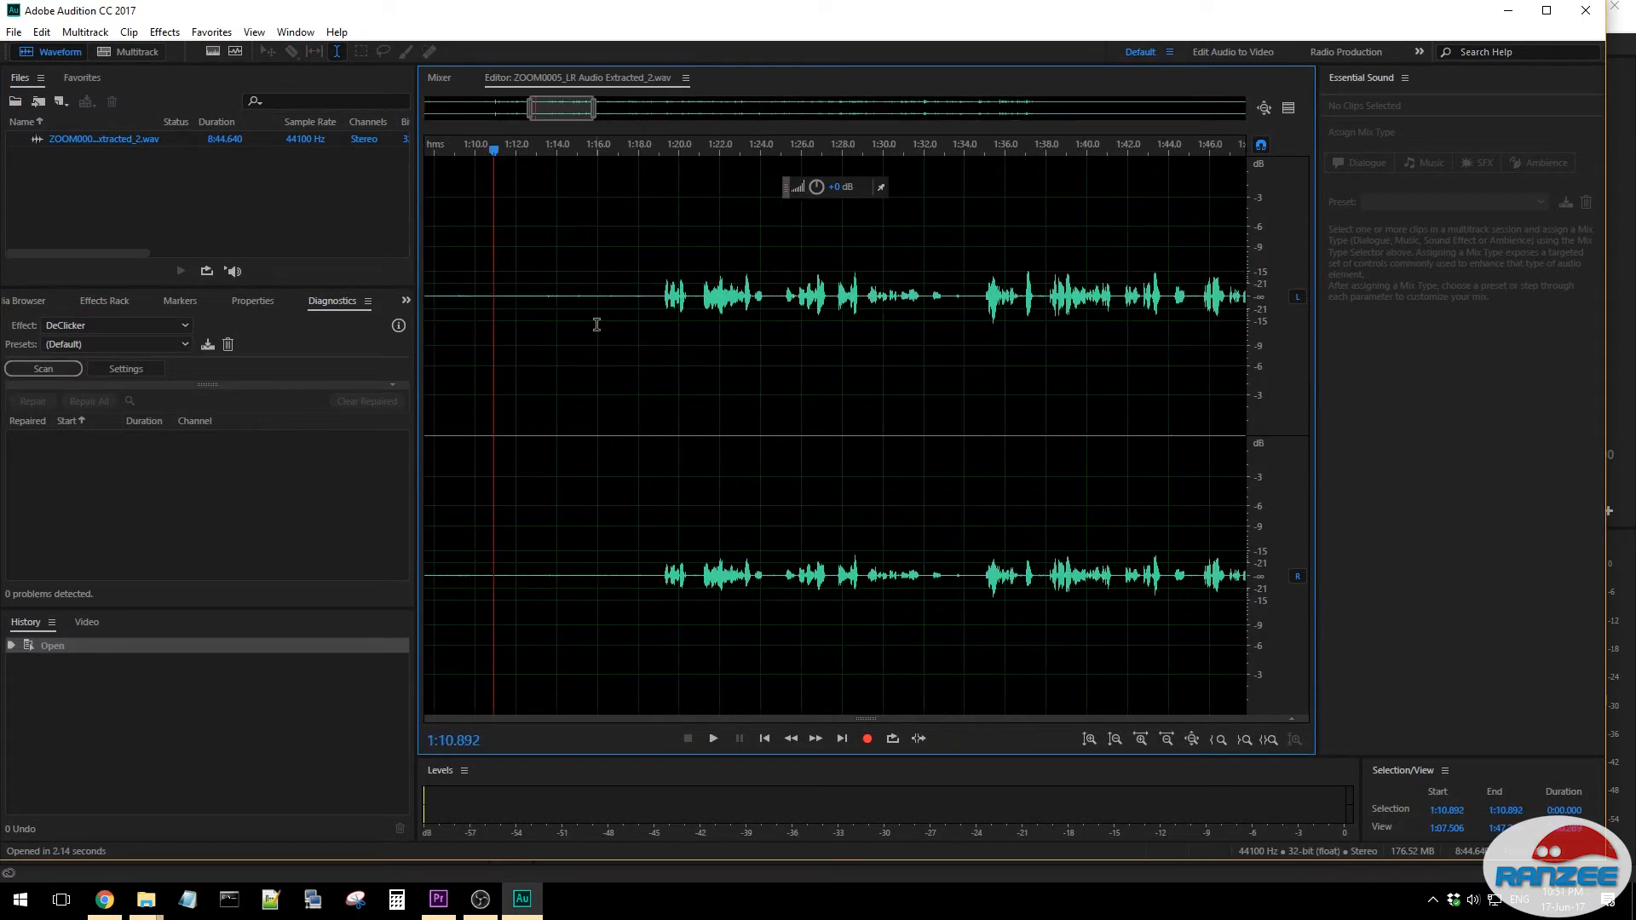
{"action": "key", "text": "space"}
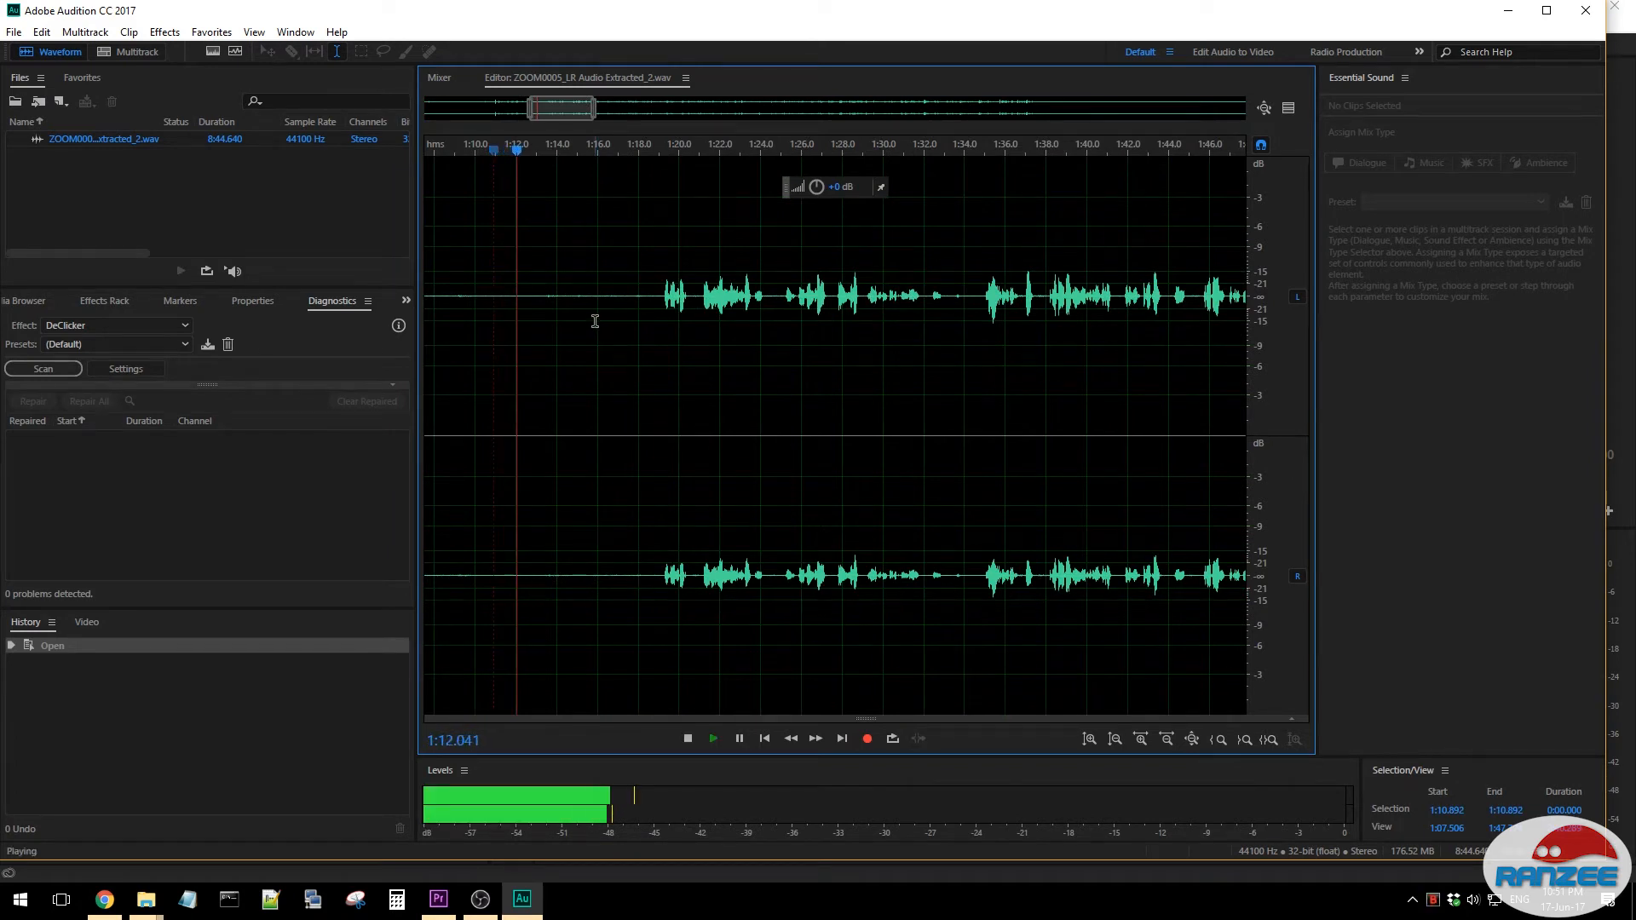
{"action": "key", "text": "space"}
{"action": "key", "text": "space"}
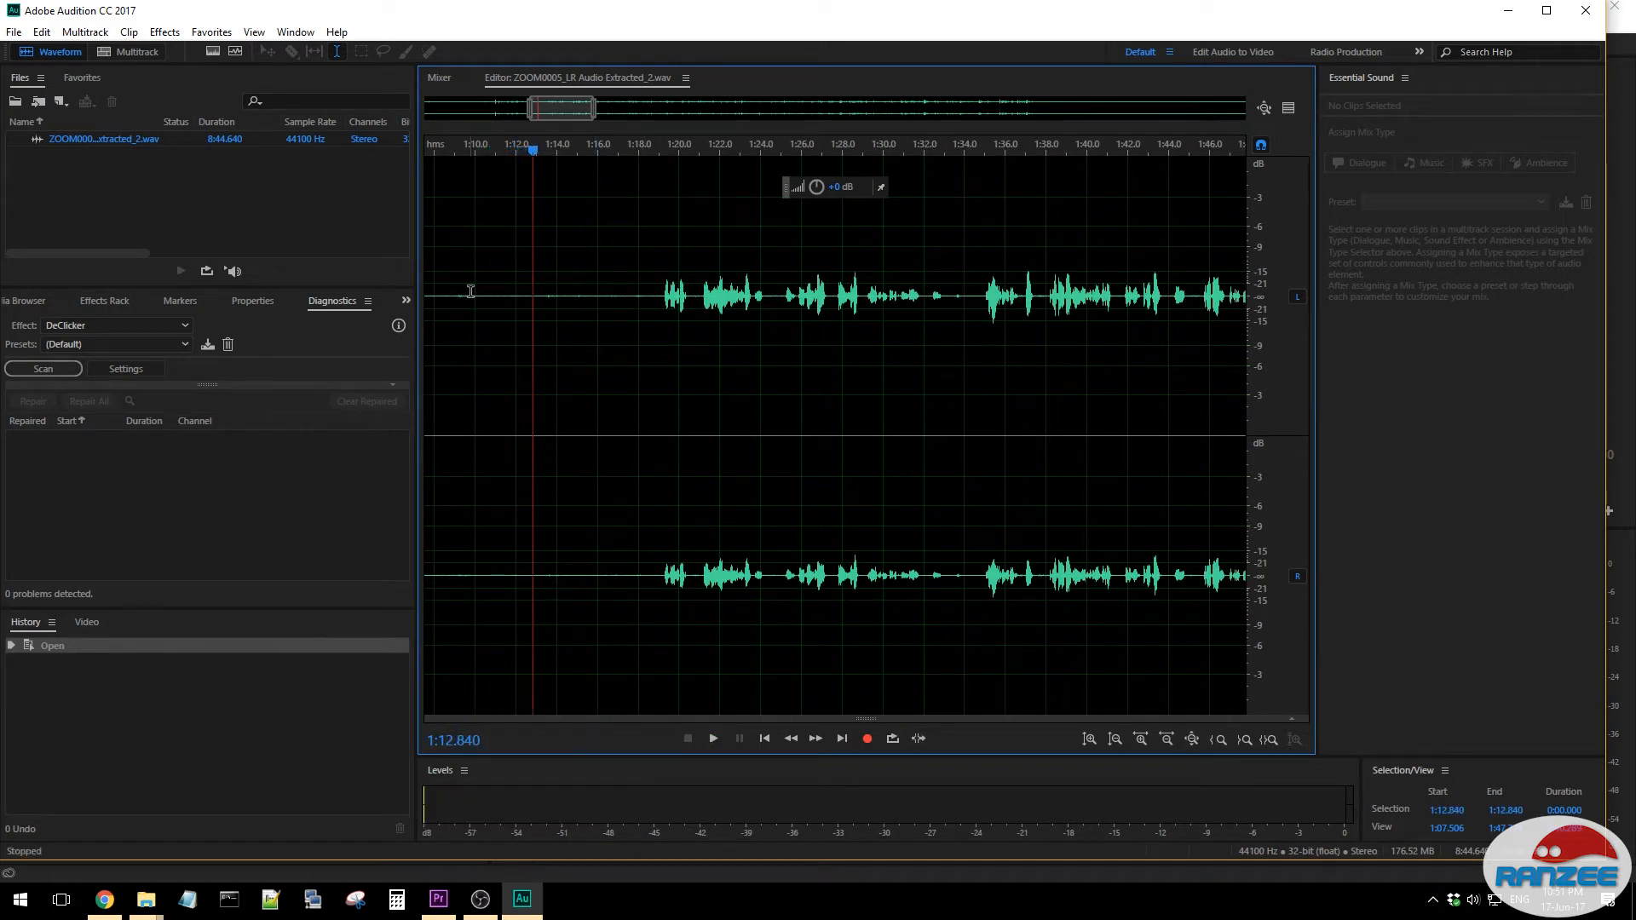
- Capture a noise print from the silent stretch before the speech that resumes around 1:19
{"action": "left_click_drag", "start_coordinate": [487, 290], "coordinate": [539, 313]}
{"action": "key", "text": "shift+p"}
{"action": "left_click", "coordinate": [650, 244]}
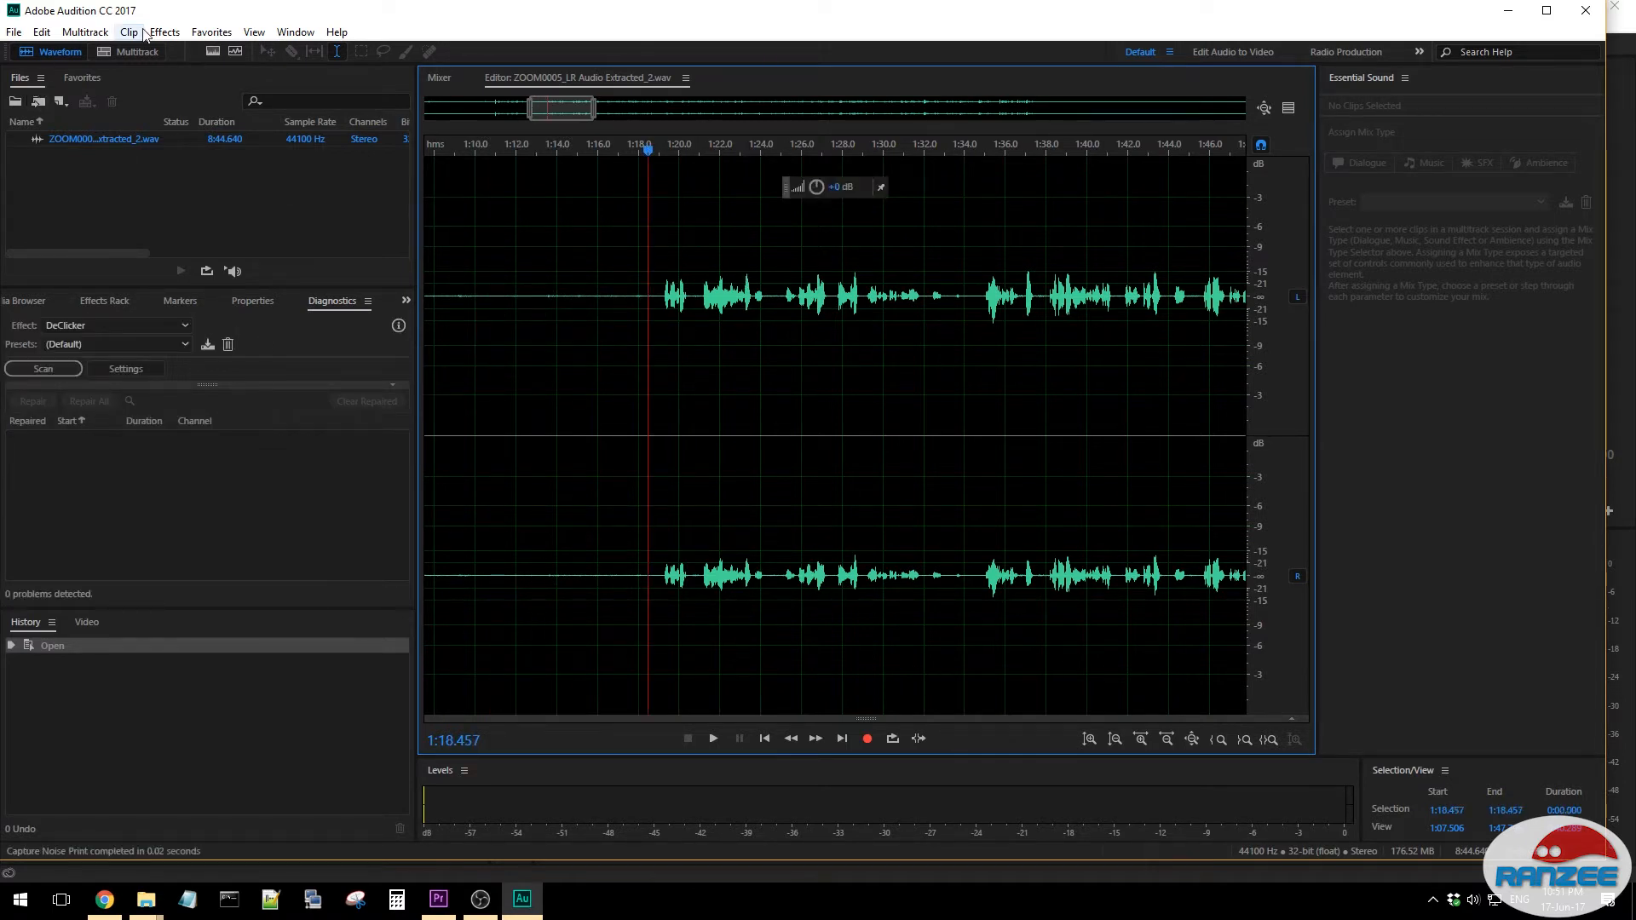
- Apply Noise Reduction to the entire audio file using the captured noise print
{"action": "left_click", "coordinate": [179, 34]}
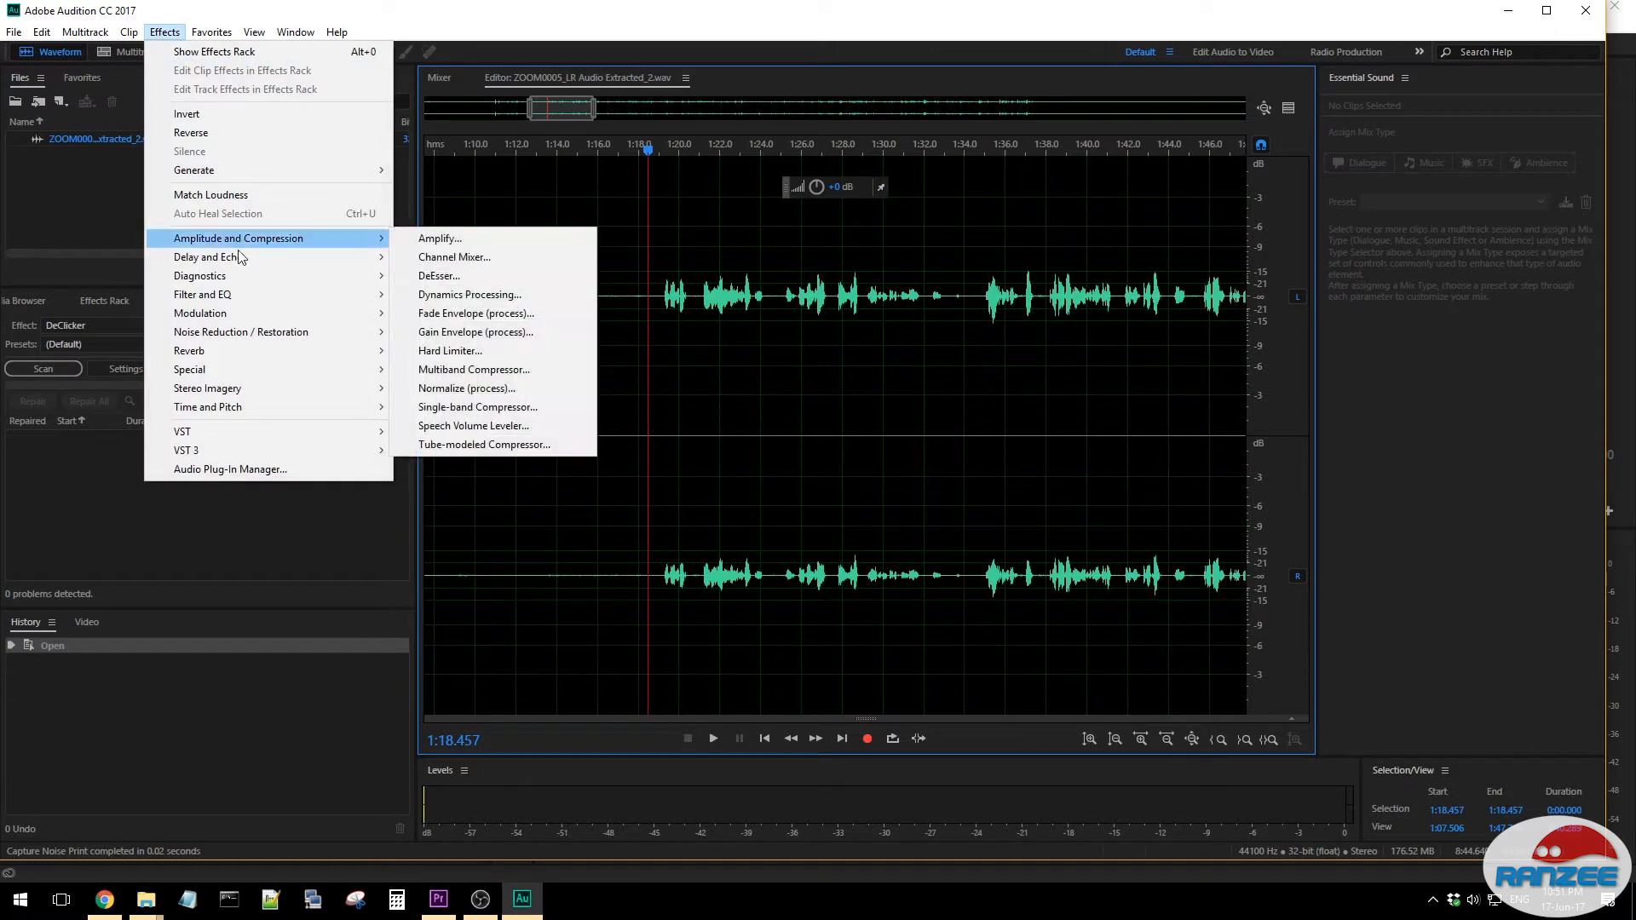
{"action": "mouse_move", "coordinate": [269, 340]}
{"action": "left_click", "coordinate": [439, 350]}
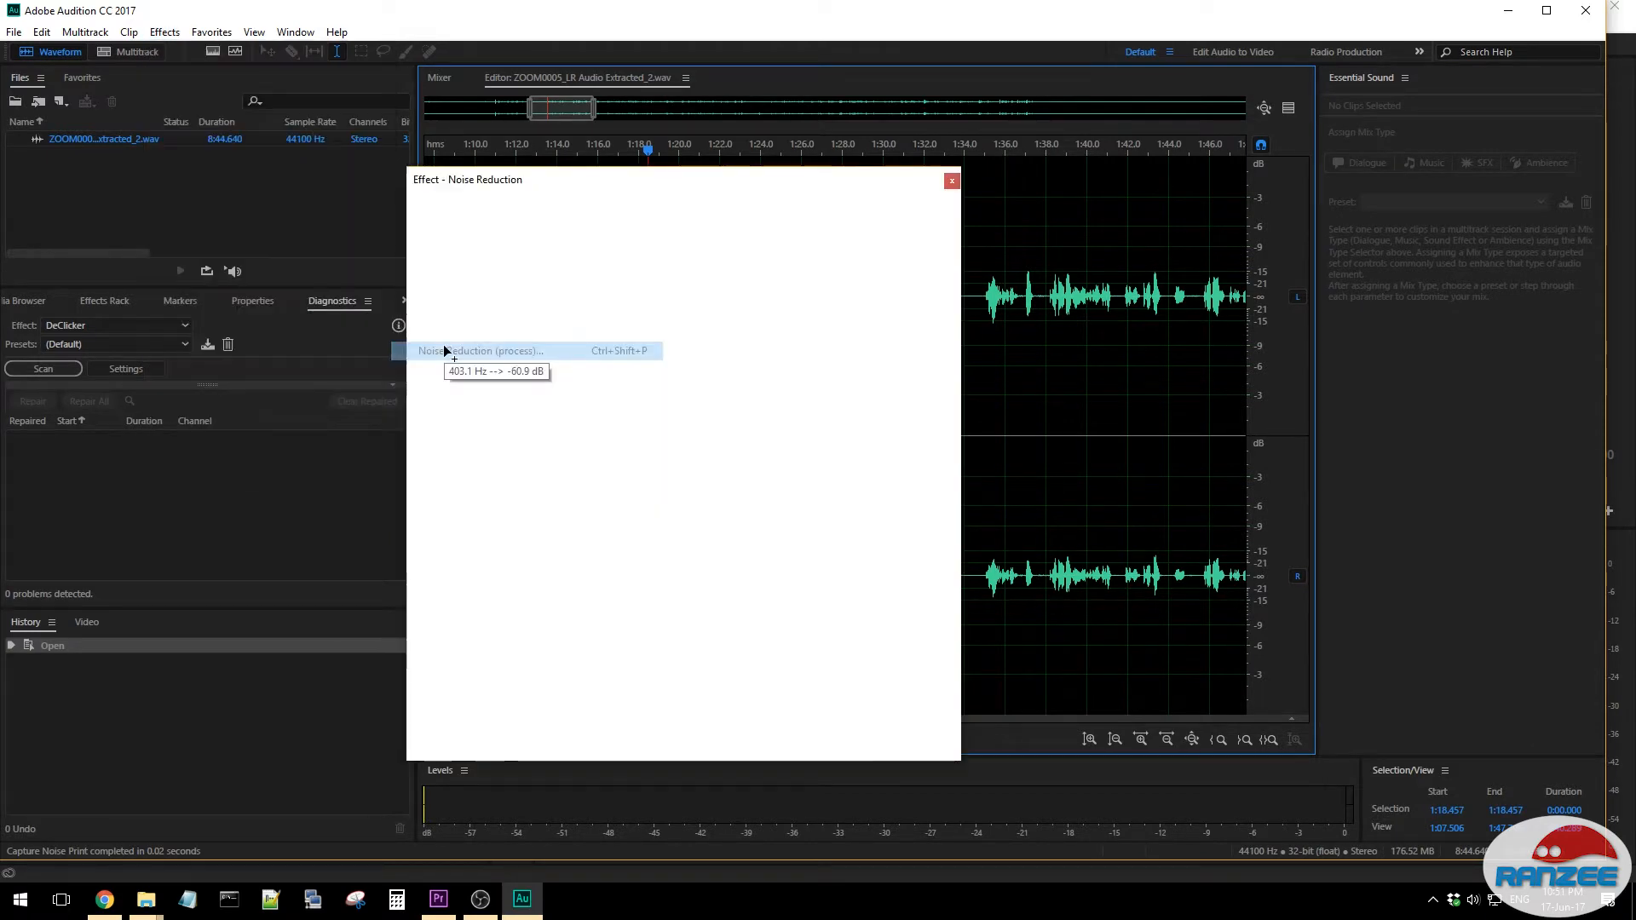
{"action": "left_click", "coordinate": [847, 744]}
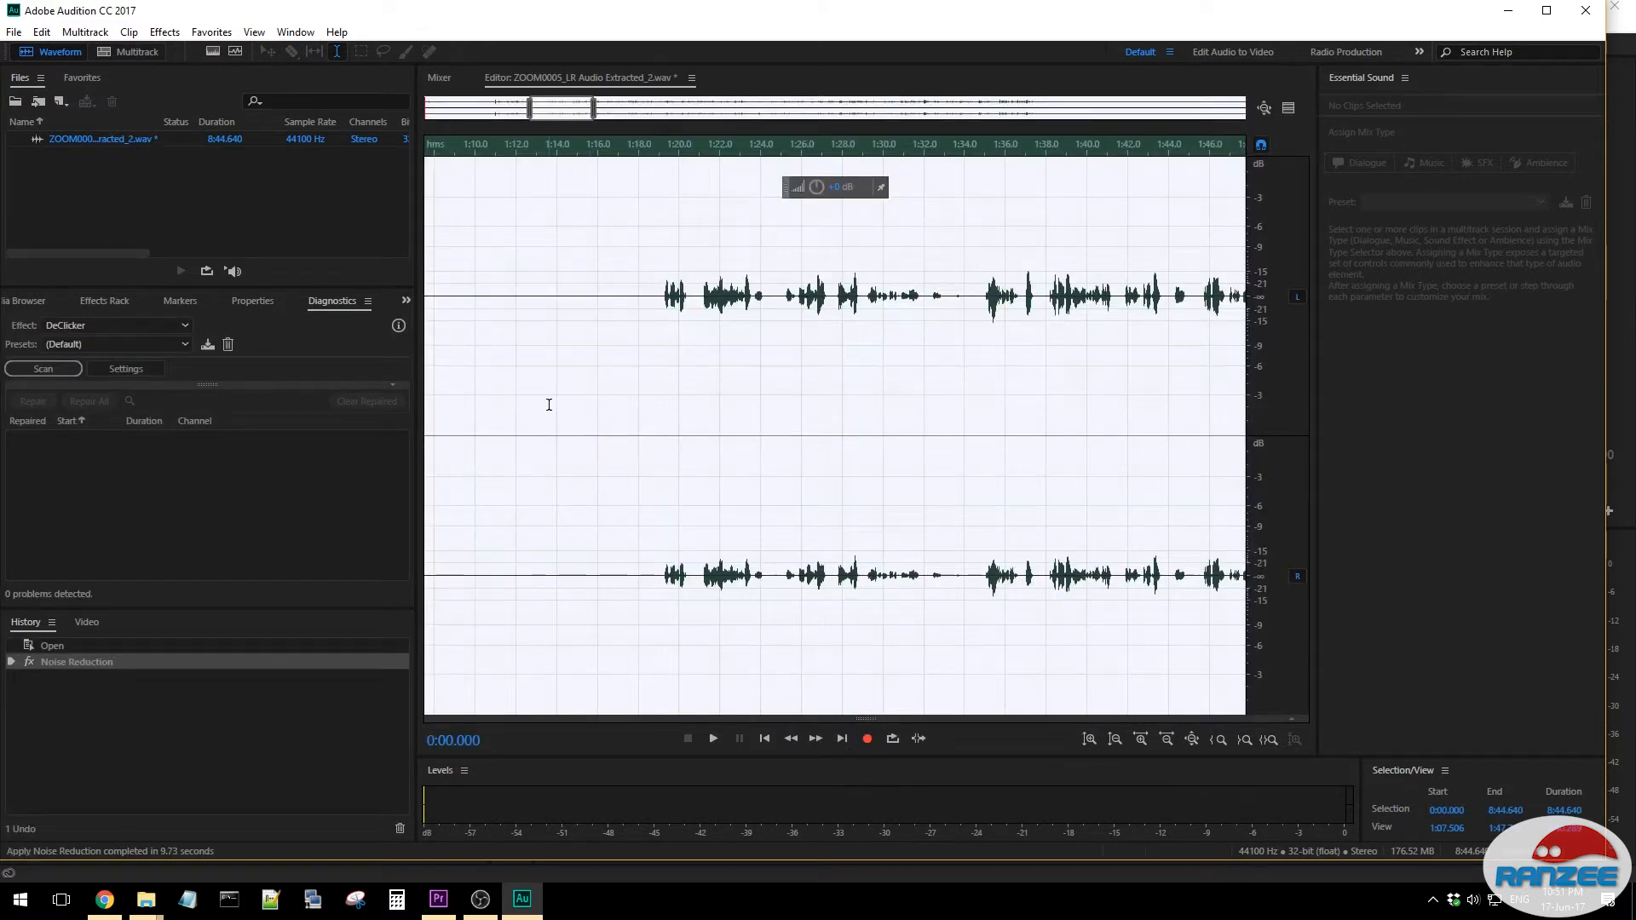
- Play back the noise-reduced audio from about 1:14.7 into the start of the speech
{"action": "left_click", "coordinate": [622, 318]}
{"action": "left_click", "coordinate": [571, 291]}
{"action": "key", "text": "space"}
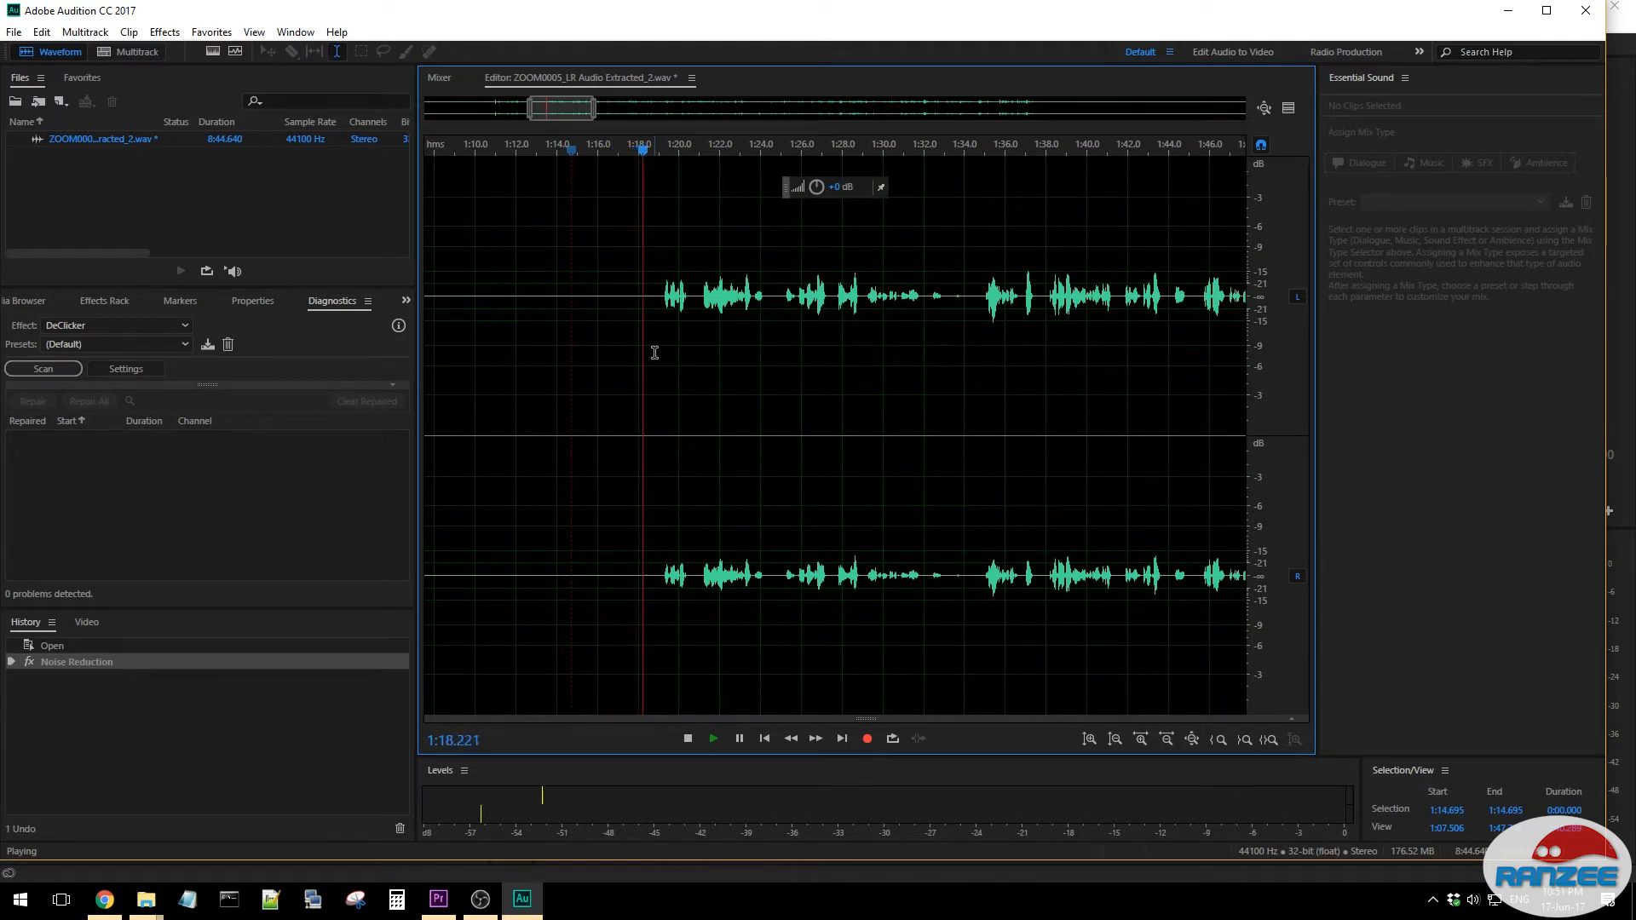
{"action": "key", "text": "space"}
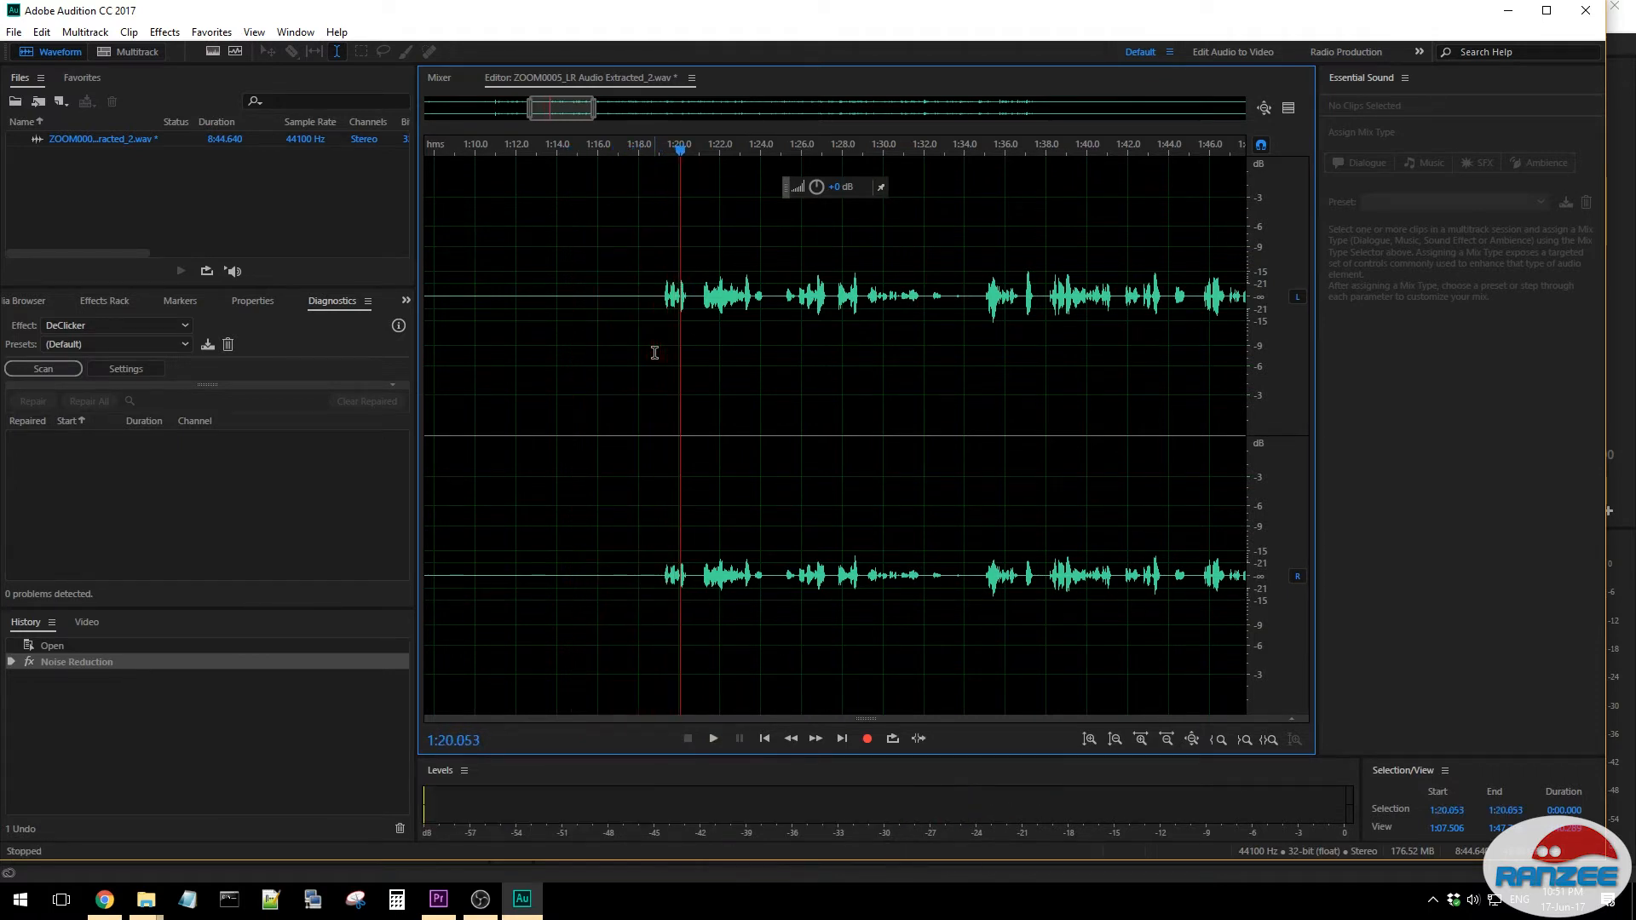
- Amplify the recording from about 0:46 to its end
{"action": "scroll", "coordinate": [949, 364], "scroll_direction": "up", "scroll_amount": 10}
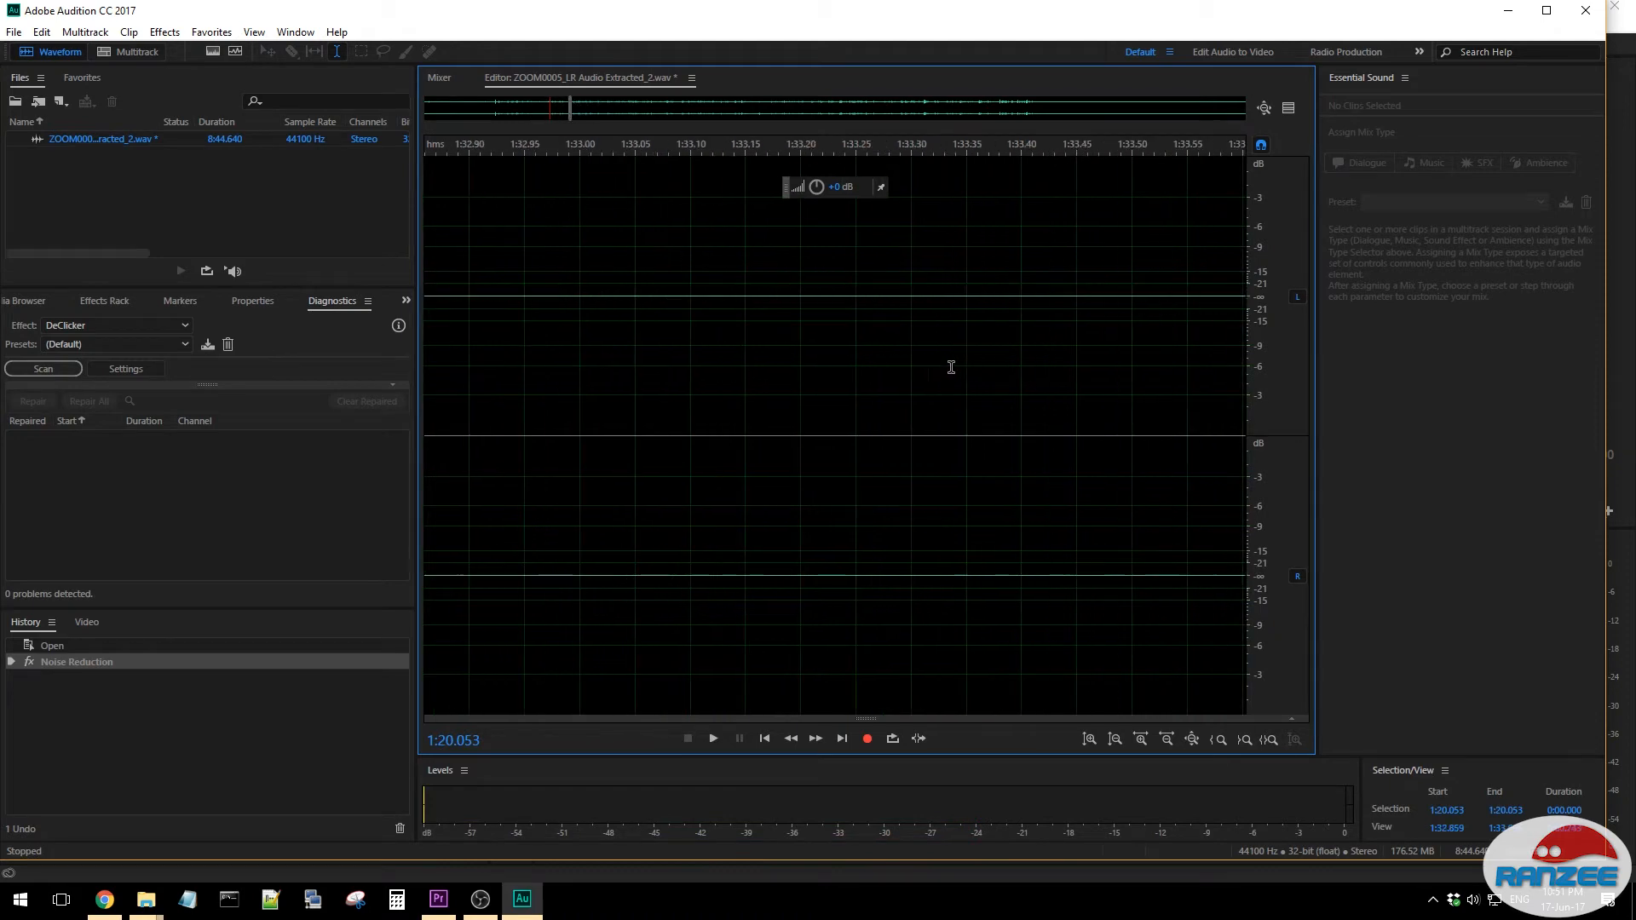
{"action": "scroll", "coordinate": [949, 362], "scroll_direction": "down", "scroll_amount": 15}
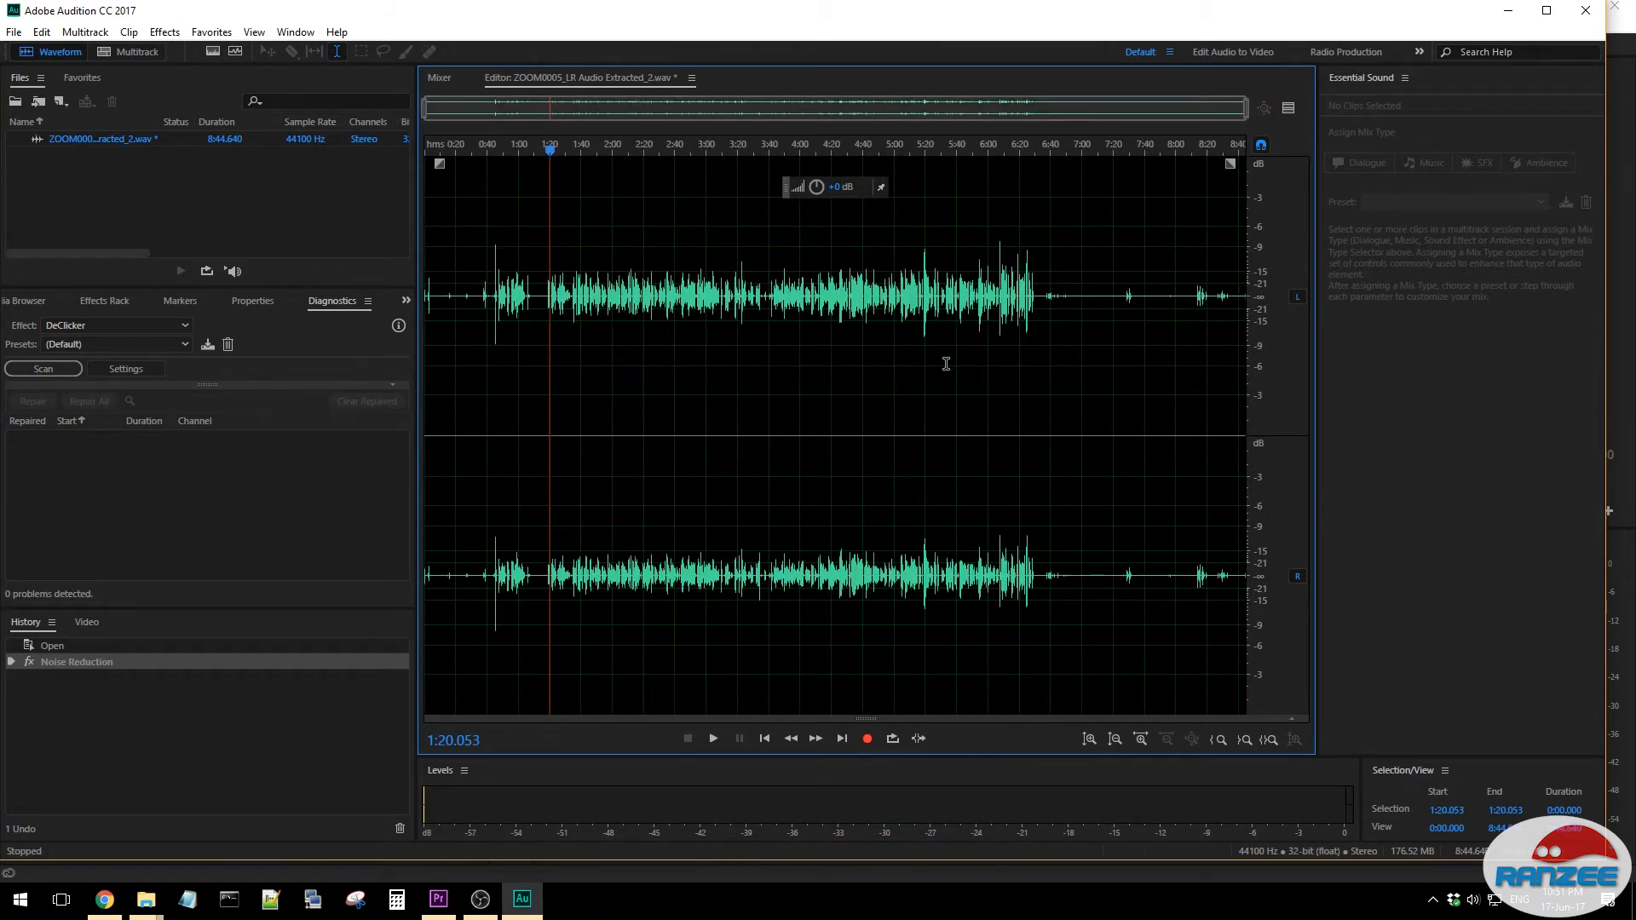
{"action": "left_click_drag", "start_coordinate": [497, 290], "coordinate": [1257, 282]}
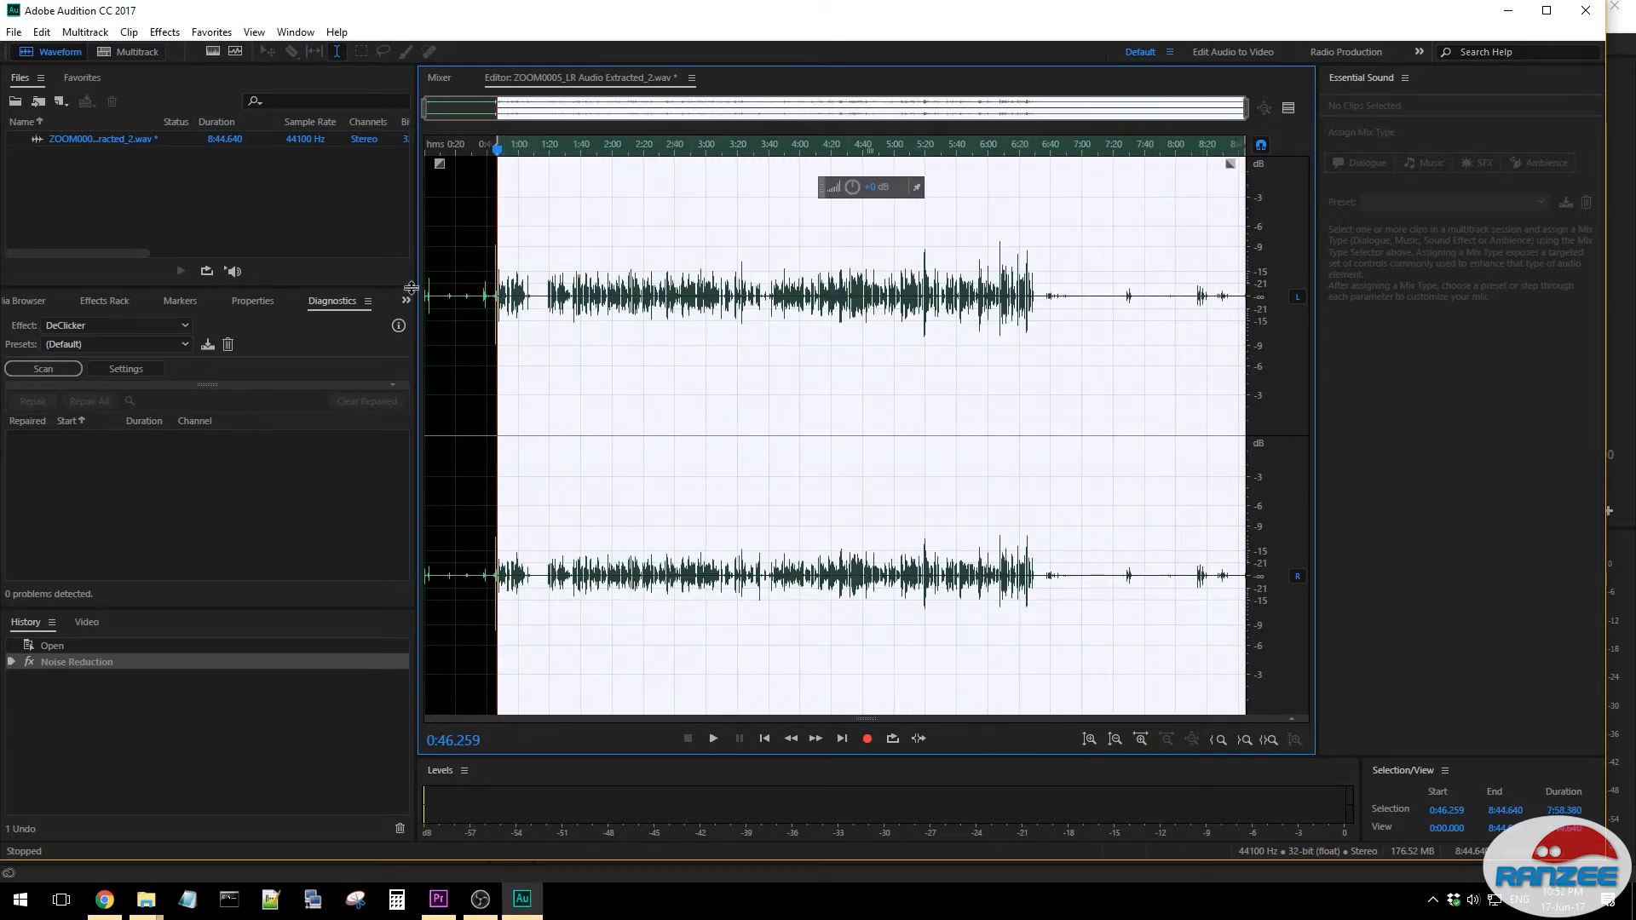
{"action": "left_click_drag", "start_coordinate": [849, 184], "coordinate": [840, 155]}
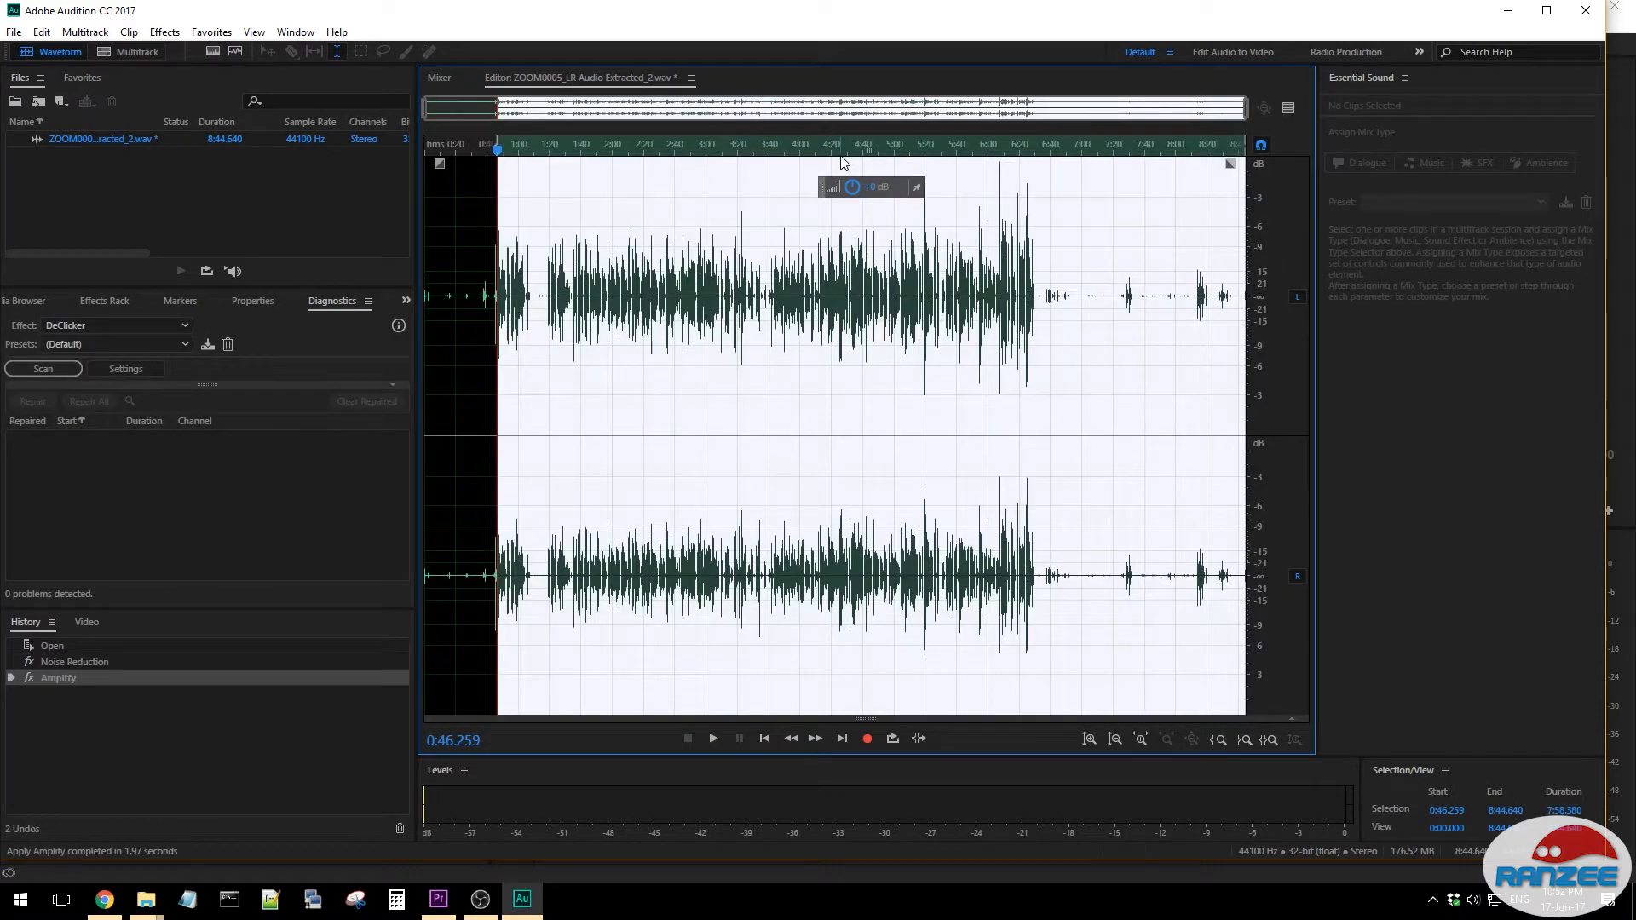
{"action": "left_click", "coordinate": [1084, 202]}
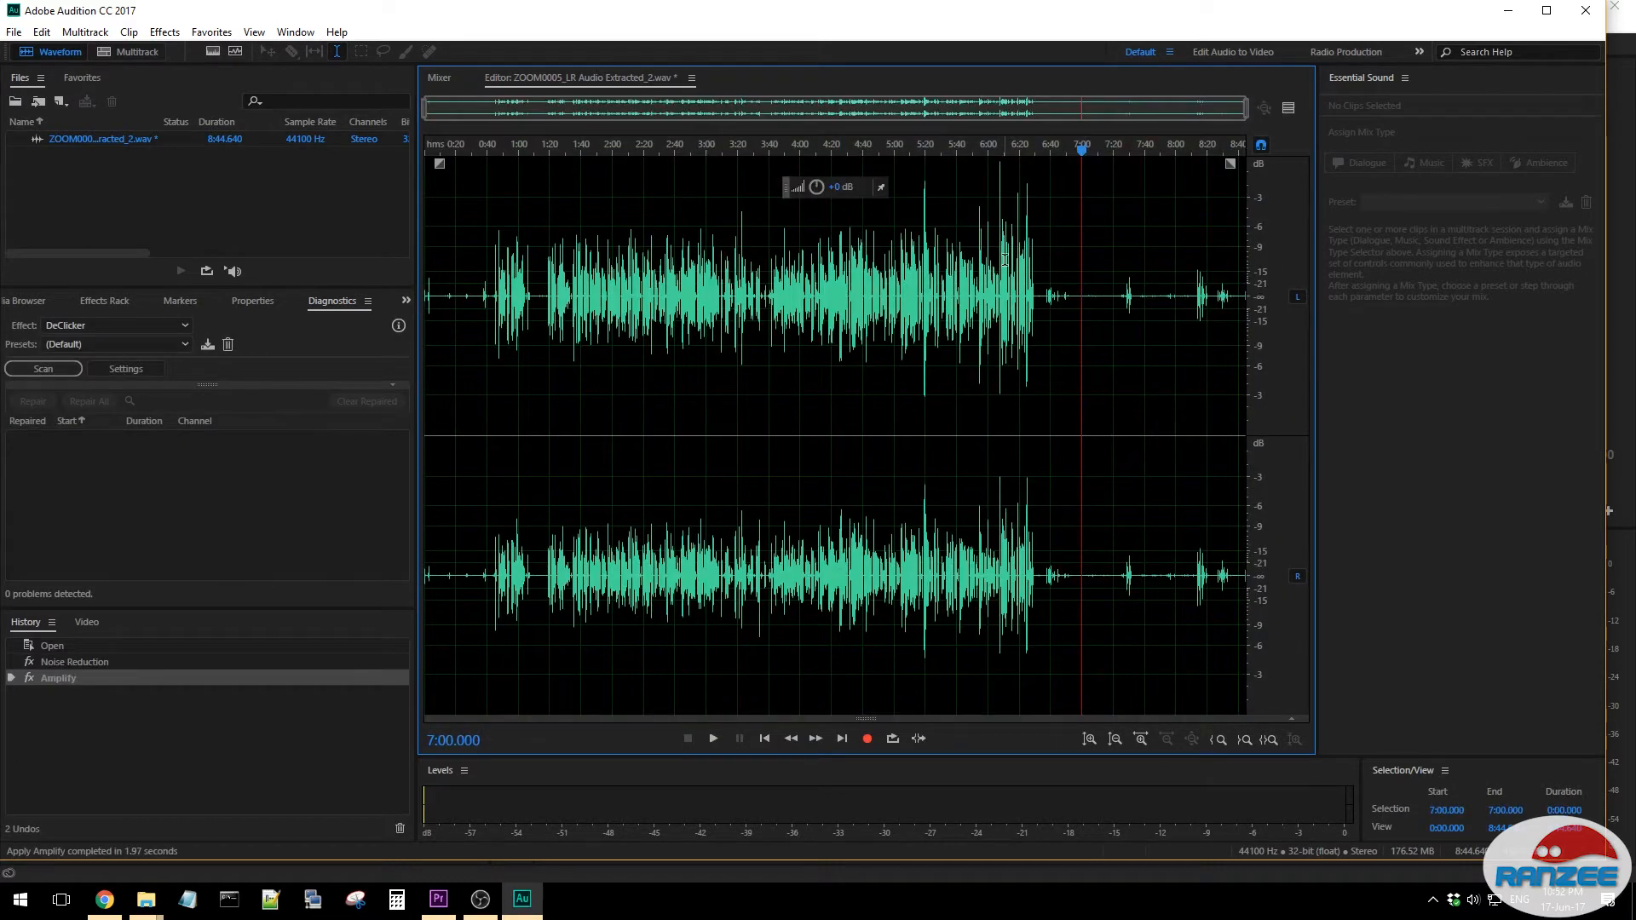
- Reduce the gain of the isolated loud peaks, including those at about 6:07.3–6:07.8 and 5:19.4–5:19.7
{"action": "scroll", "coordinate": [1005, 264], "scroll_direction": "up", "scroll_amount": 10}
{"action": "scroll", "coordinate": [992, 267], "scroll_direction": "up", "scroll_amount": 1}
{"action": "scroll", "coordinate": [814, 281], "scroll_direction": "up", "scroll_amount": 1}
{"action": "left_click", "coordinate": [564, 274]}
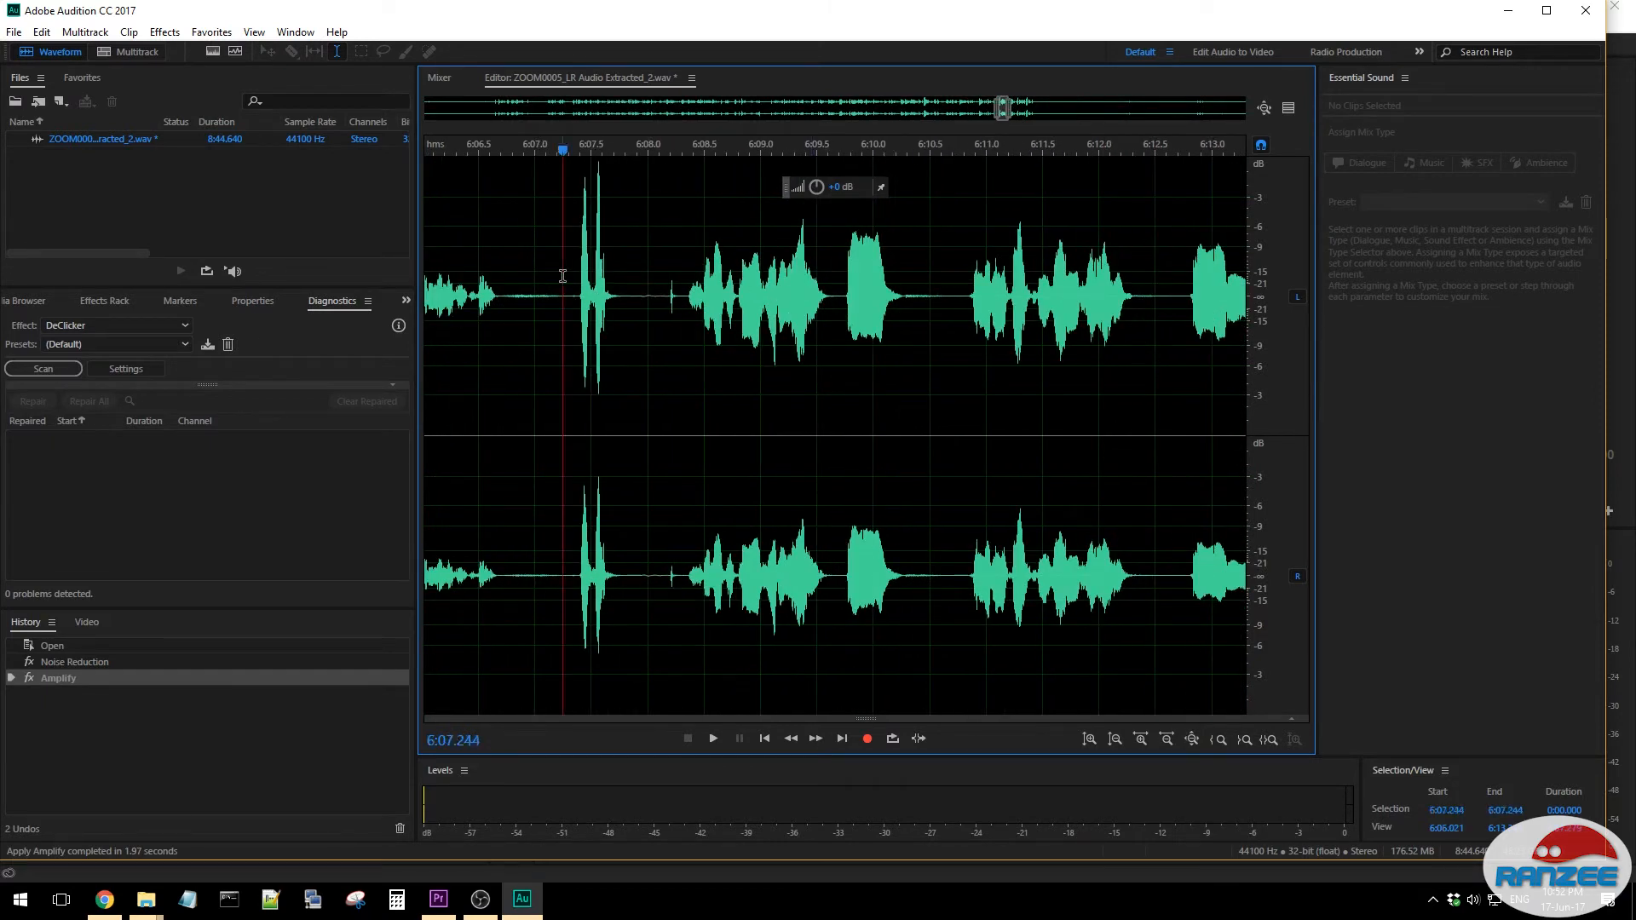
{"action": "left_click_drag", "start_coordinate": [570, 273], "coordinate": [622, 271]}
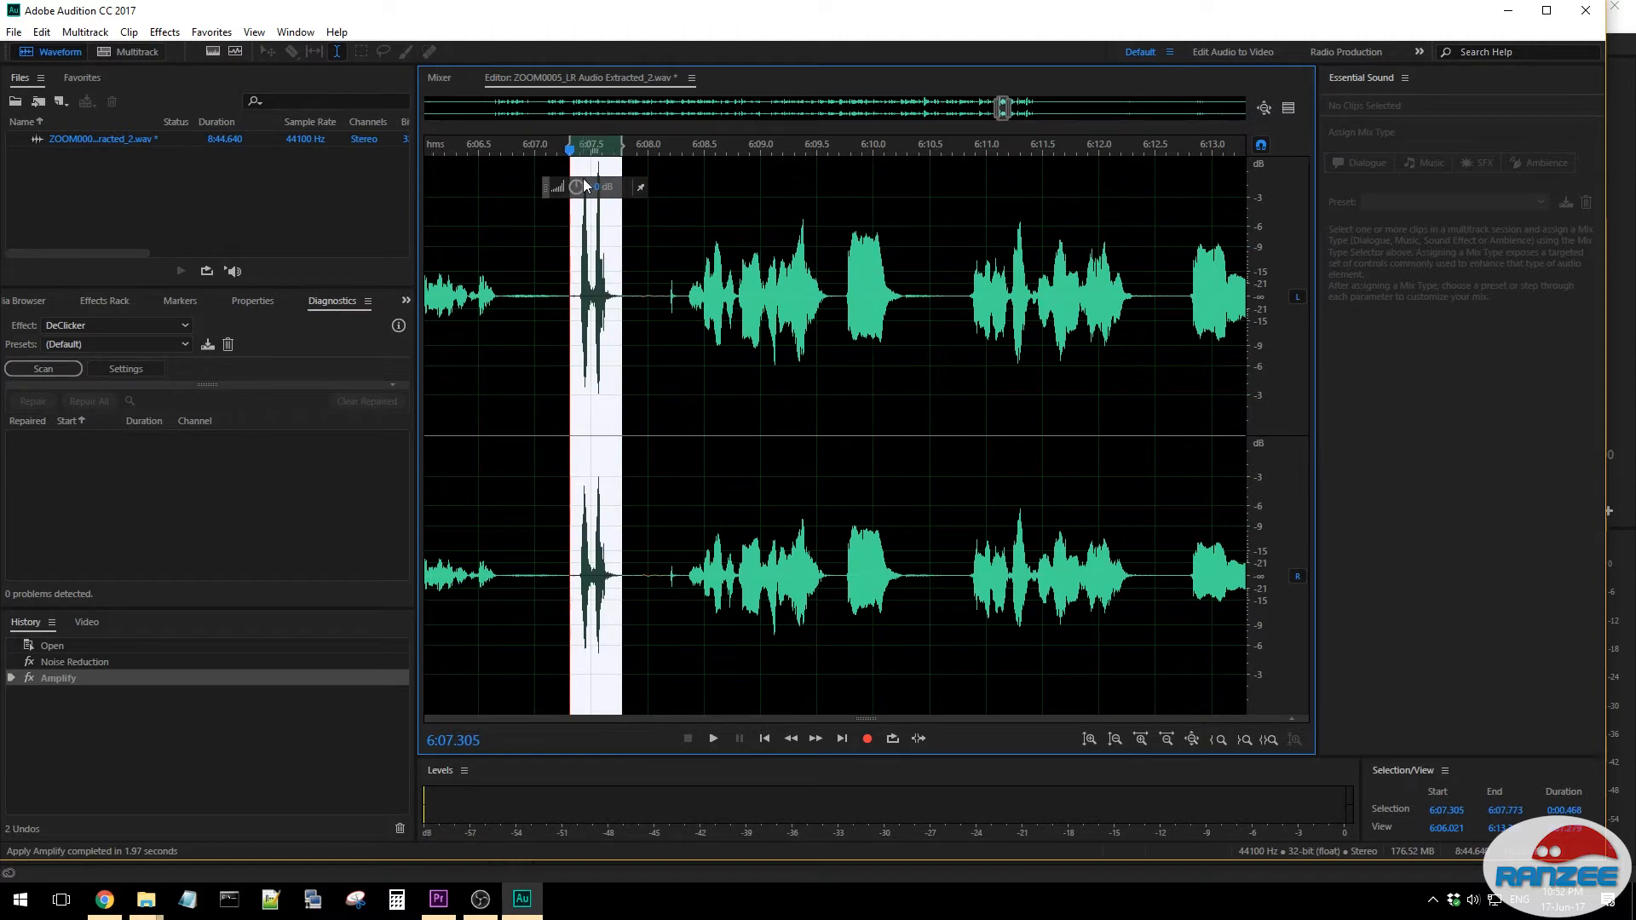
{"action": "left_click_drag", "start_coordinate": [576, 187], "coordinate": [576, 196]}
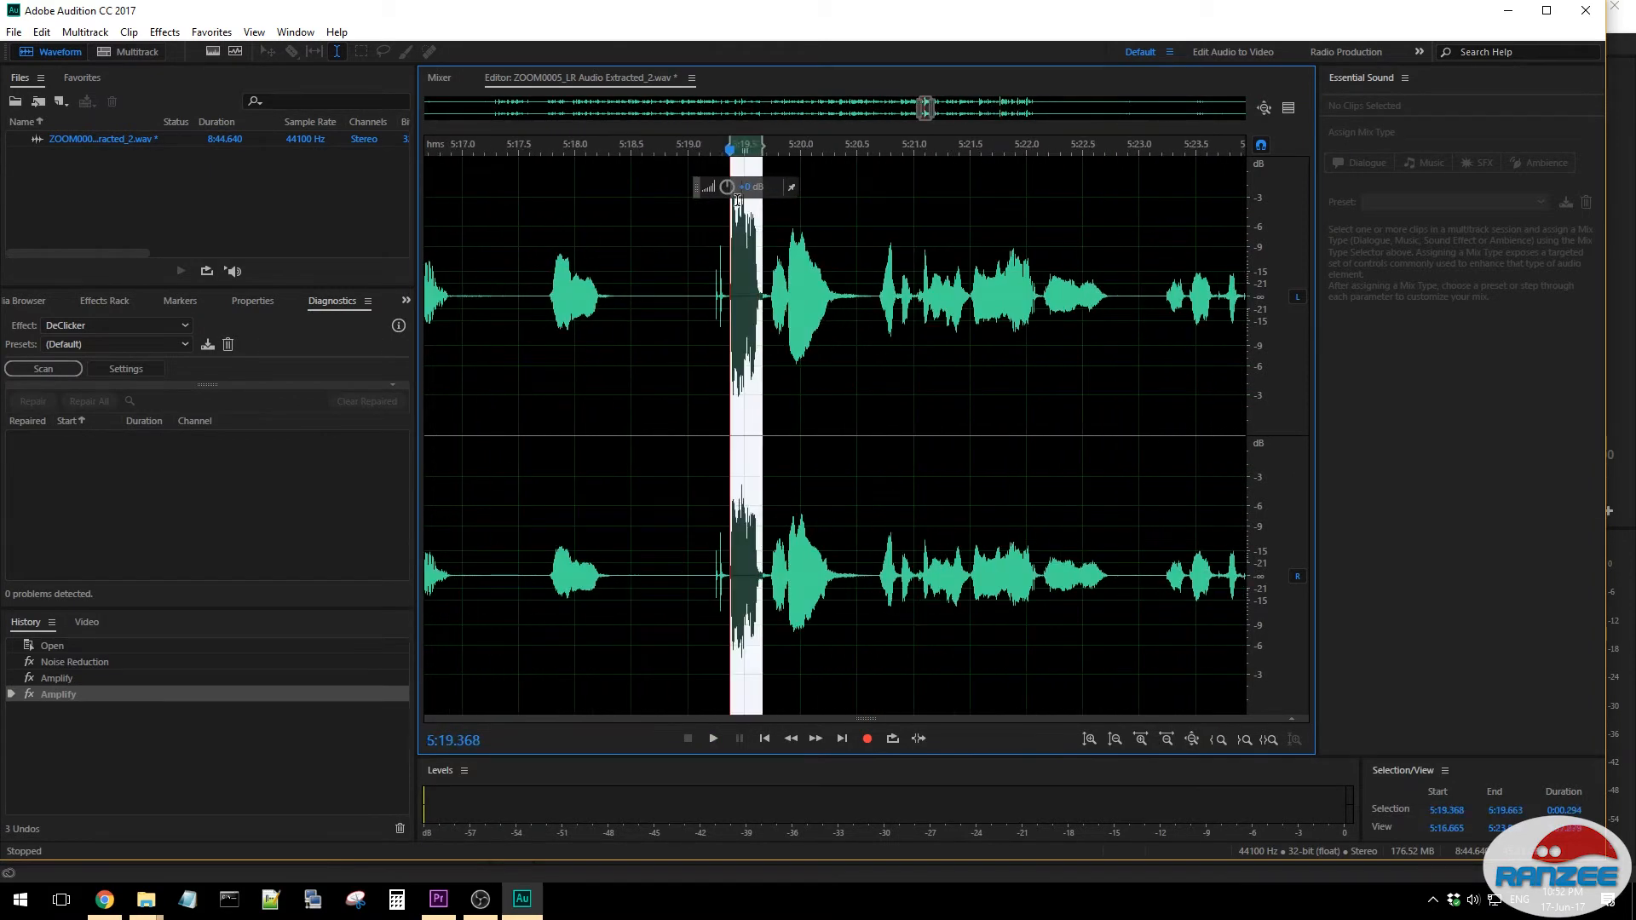
{"action": "left_click", "coordinate": [648, 286]}
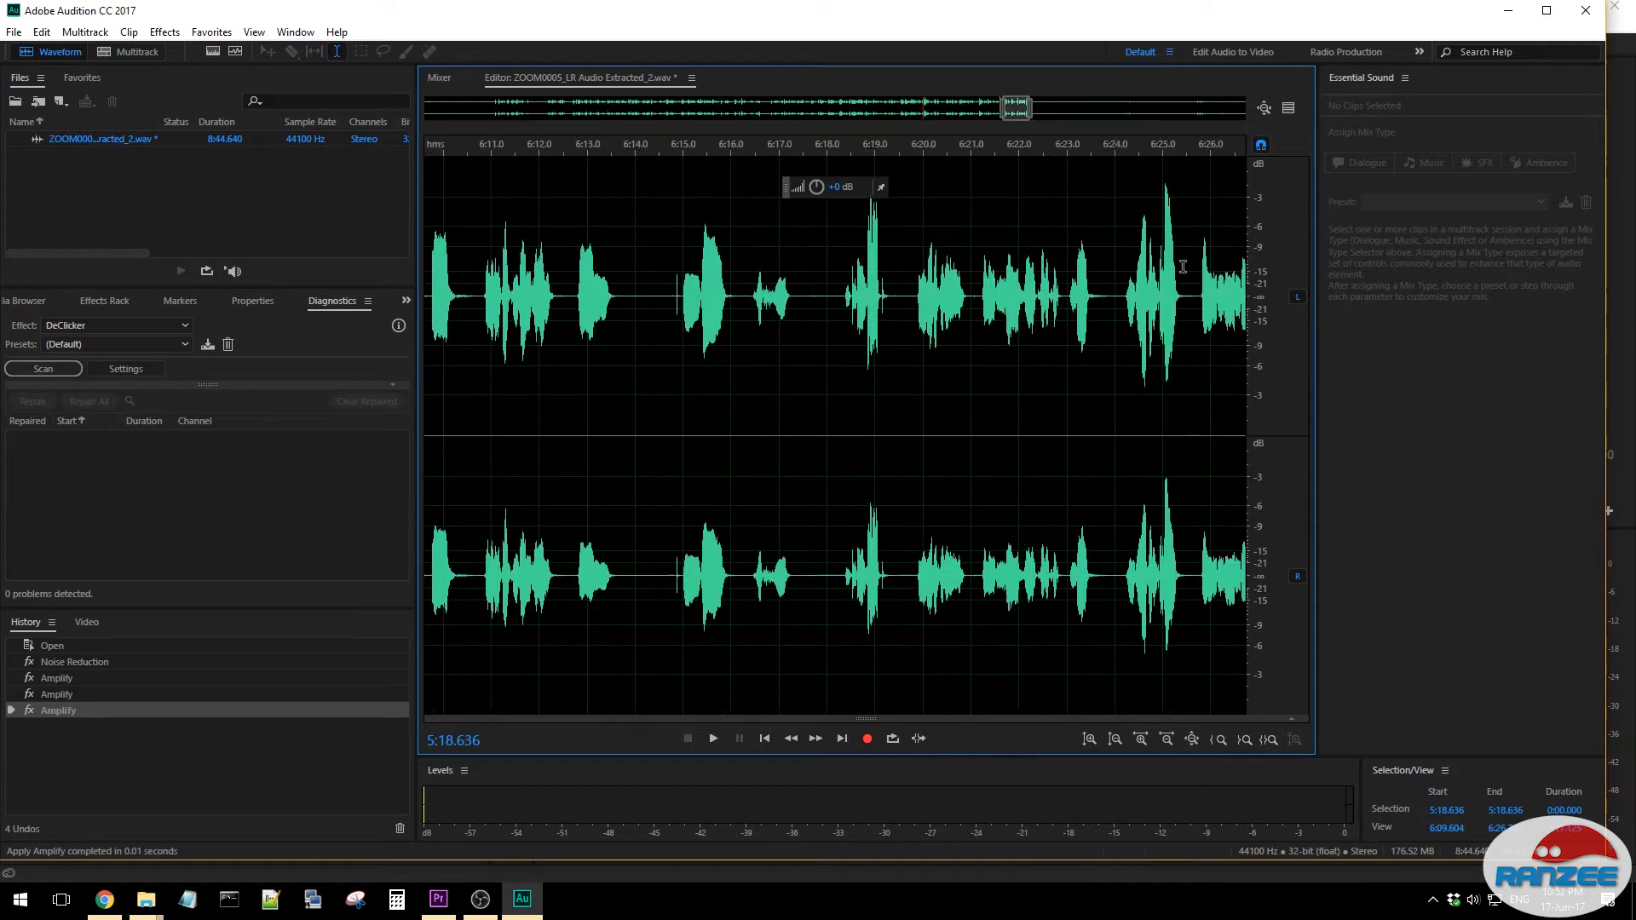
{"action": "left_click_drag", "start_coordinate": [1059, 272], "coordinate": [1139, 273]}
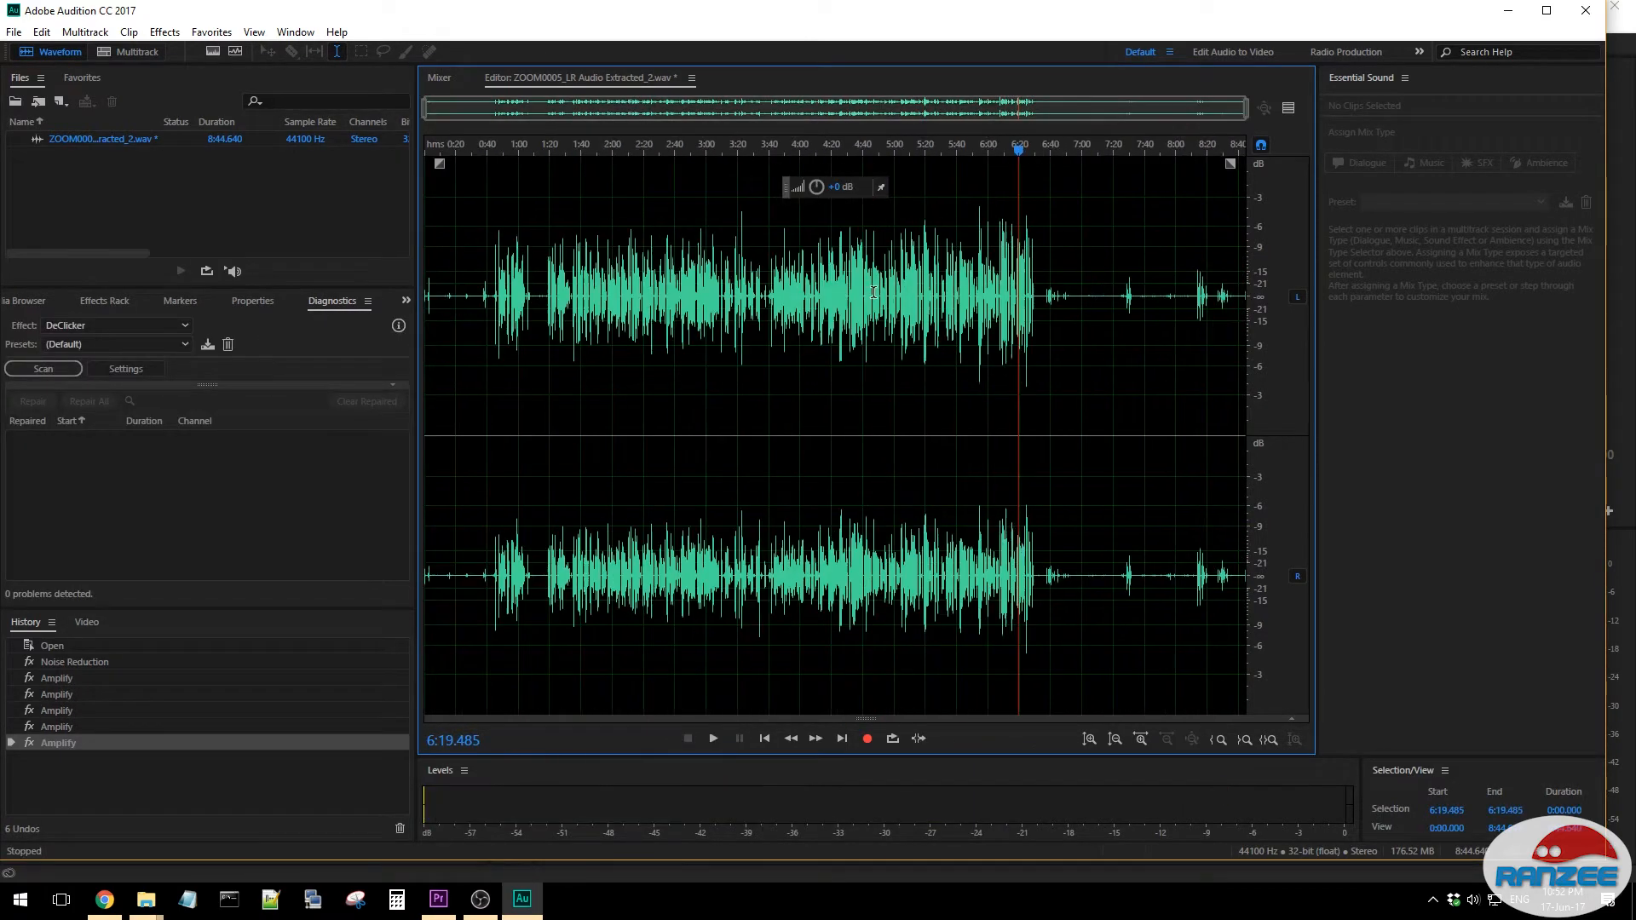
- Select the whole waveform and amplify it further
{"action": "key", "text": "ctrl+a"}
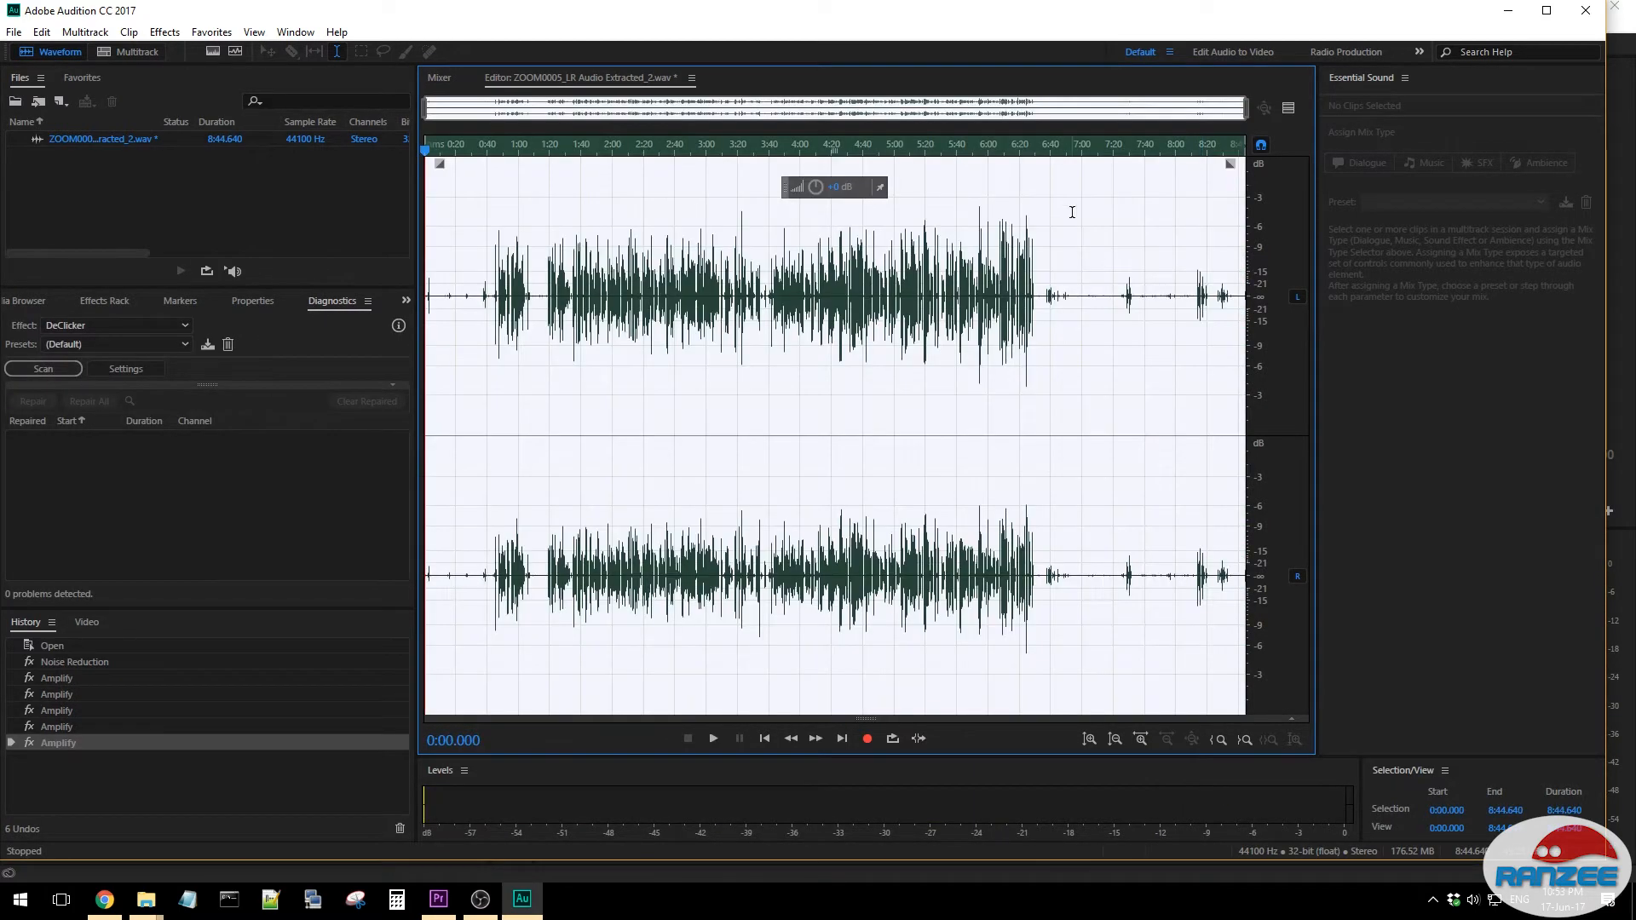
{"action": "left_click_drag", "start_coordinate": [818, 194], "coordinate": [817, 183]}
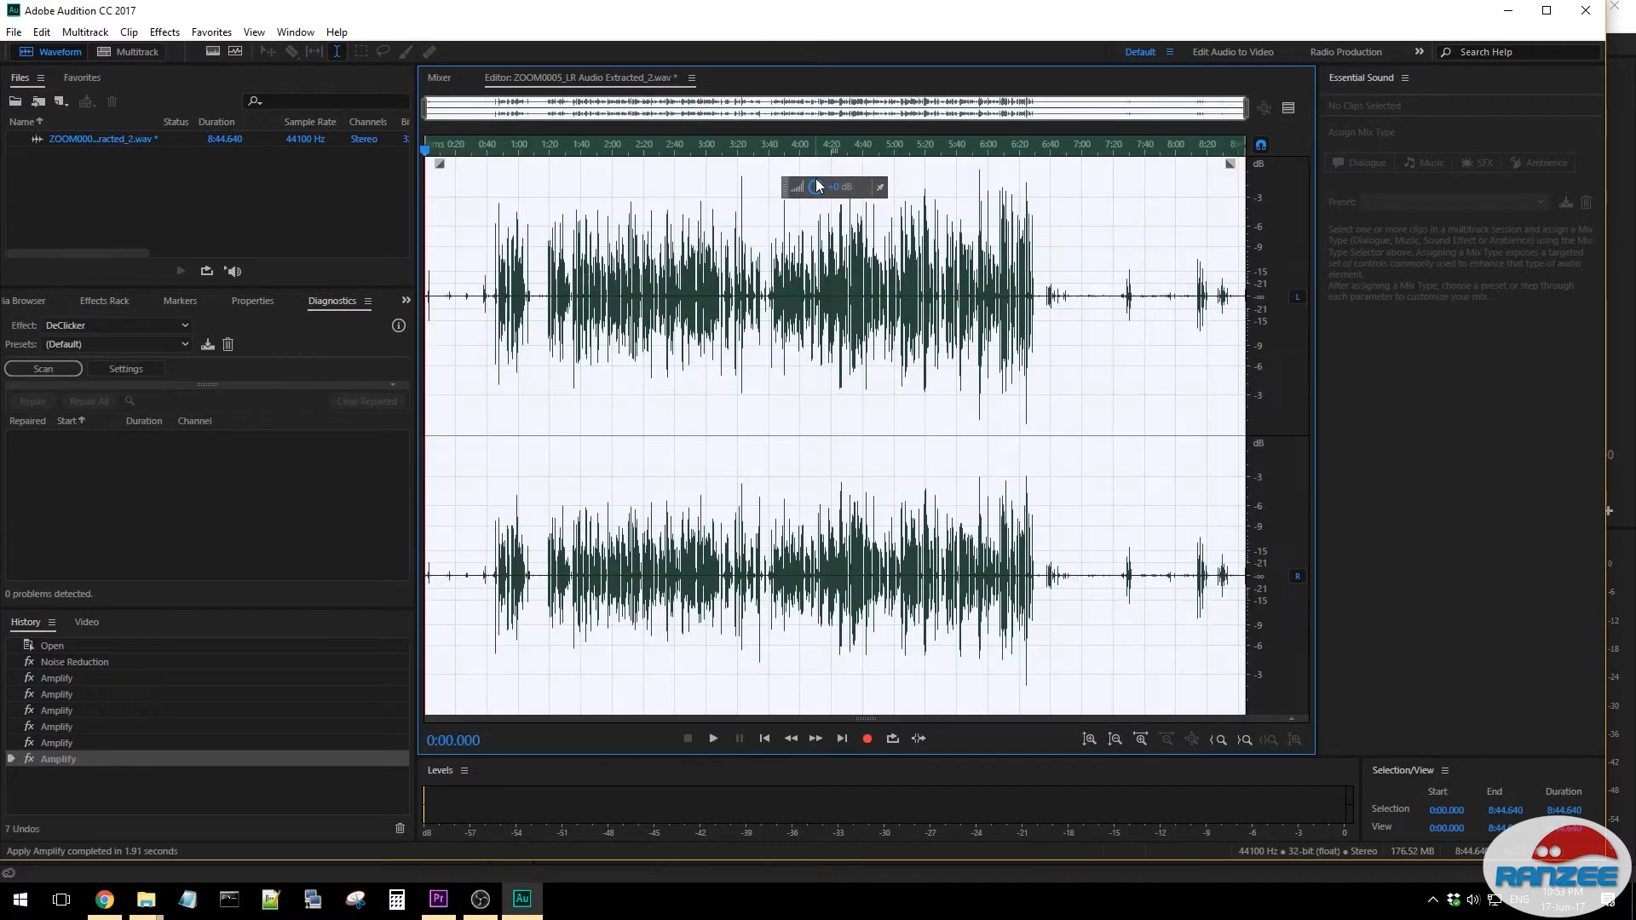
{"action": "left_click", "coordinate": [898, 284]}
- Play the amplified audio from about 4:06.5 to check it, and save the file
{"action": "left_click", "coordinate": [811, 267]}
{"action": "key", "text": "space"}
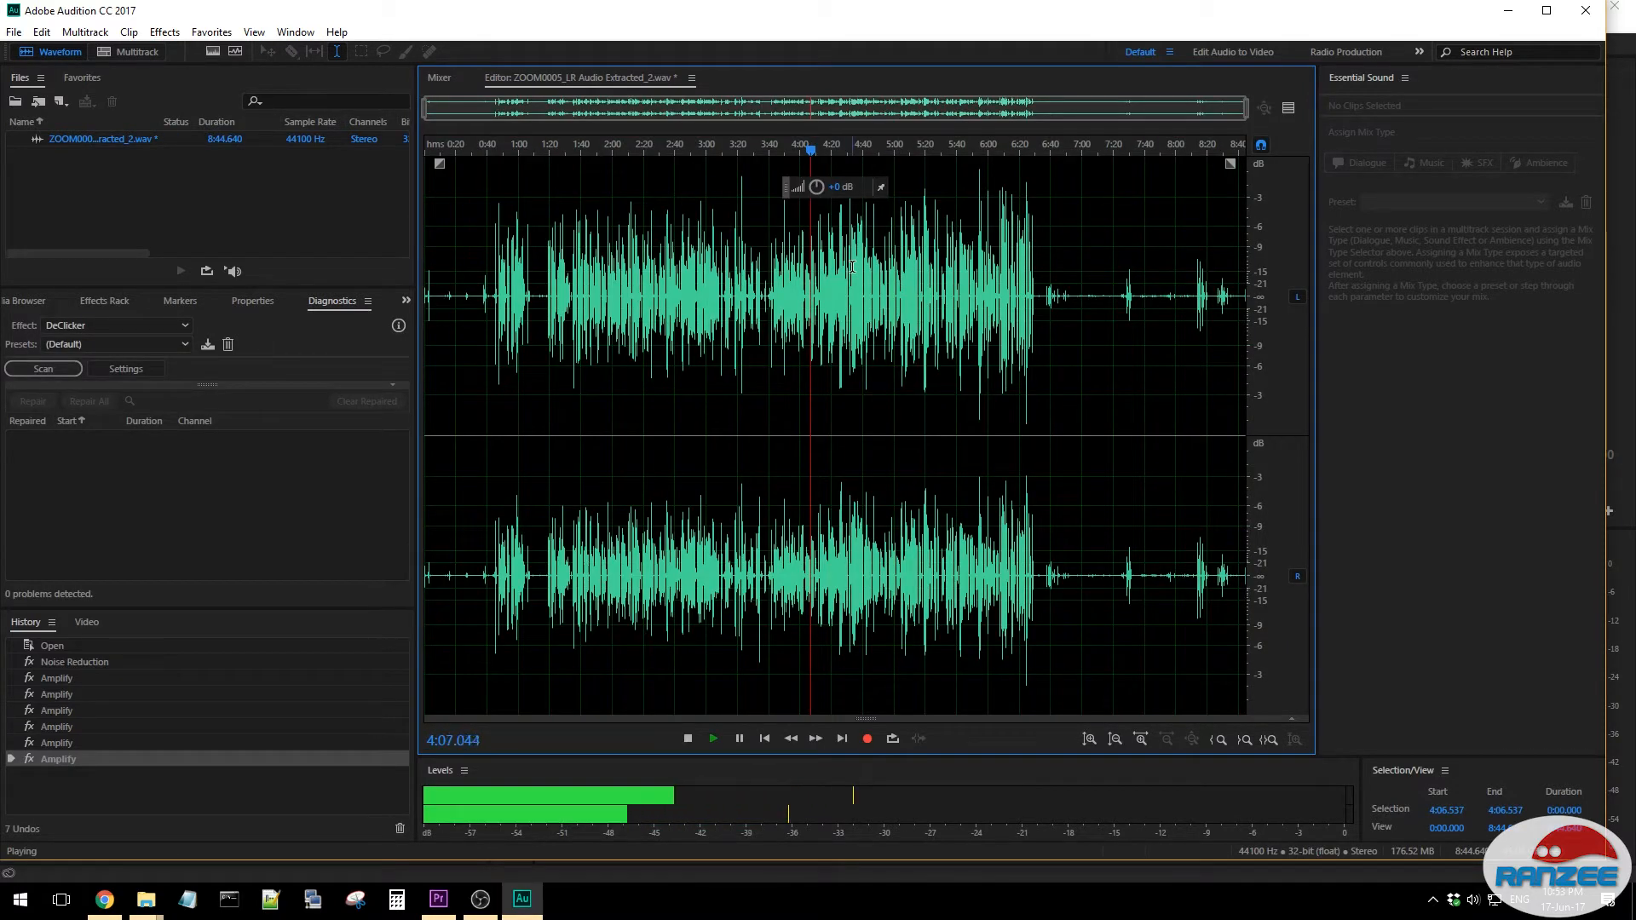
{"action": "key", "text": "space"}
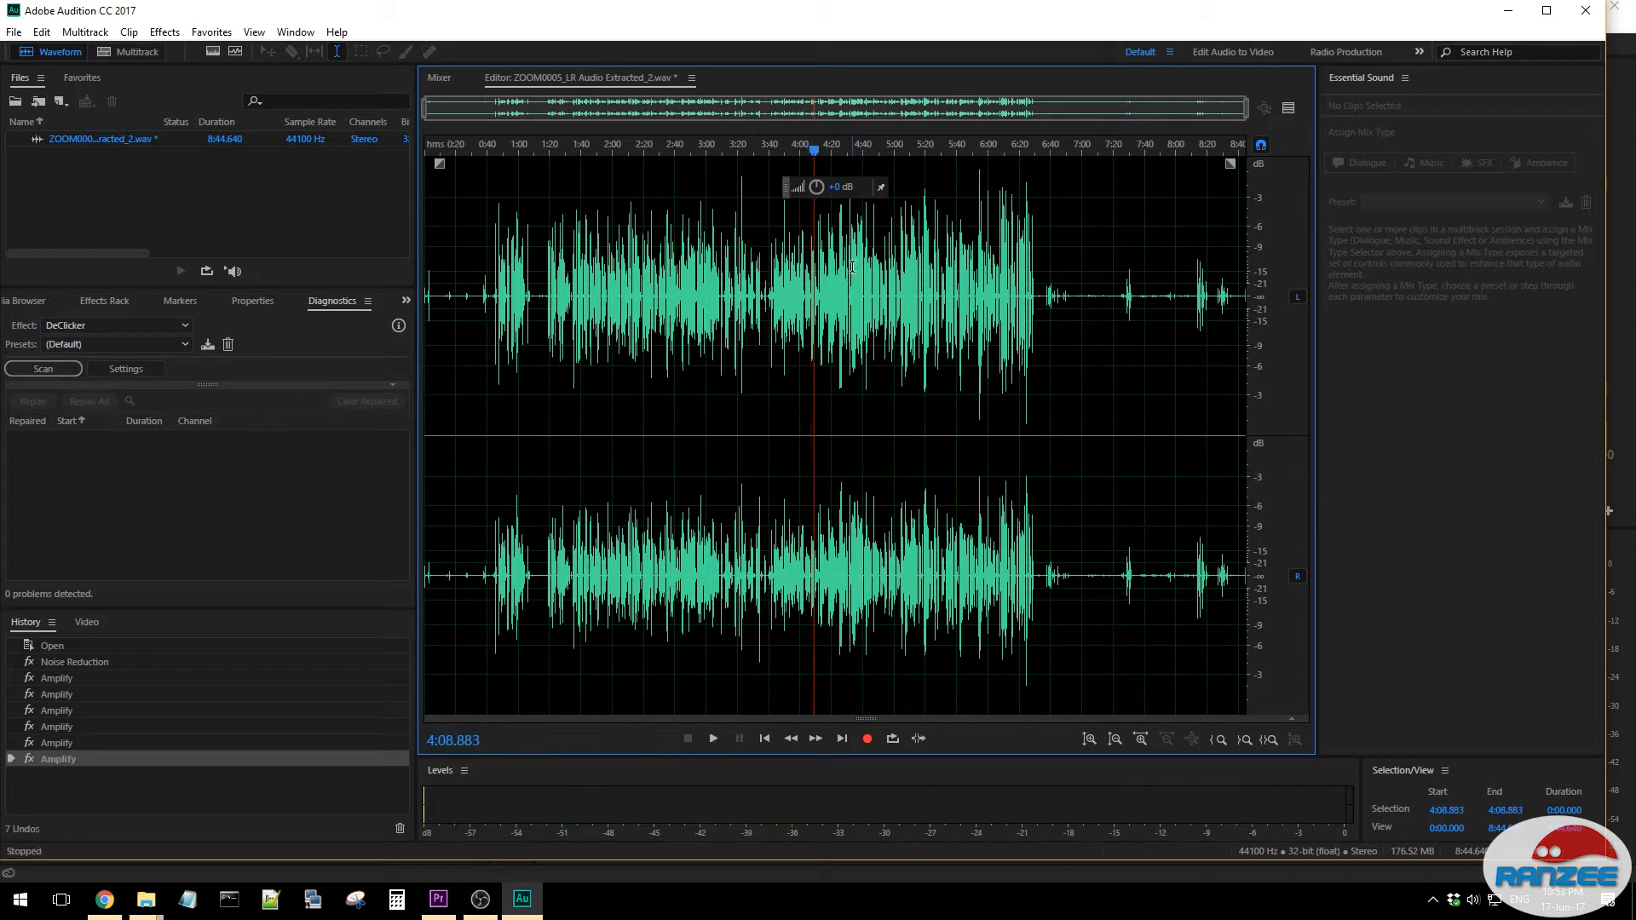
{"action": "key", "text": "ctrl+s"}
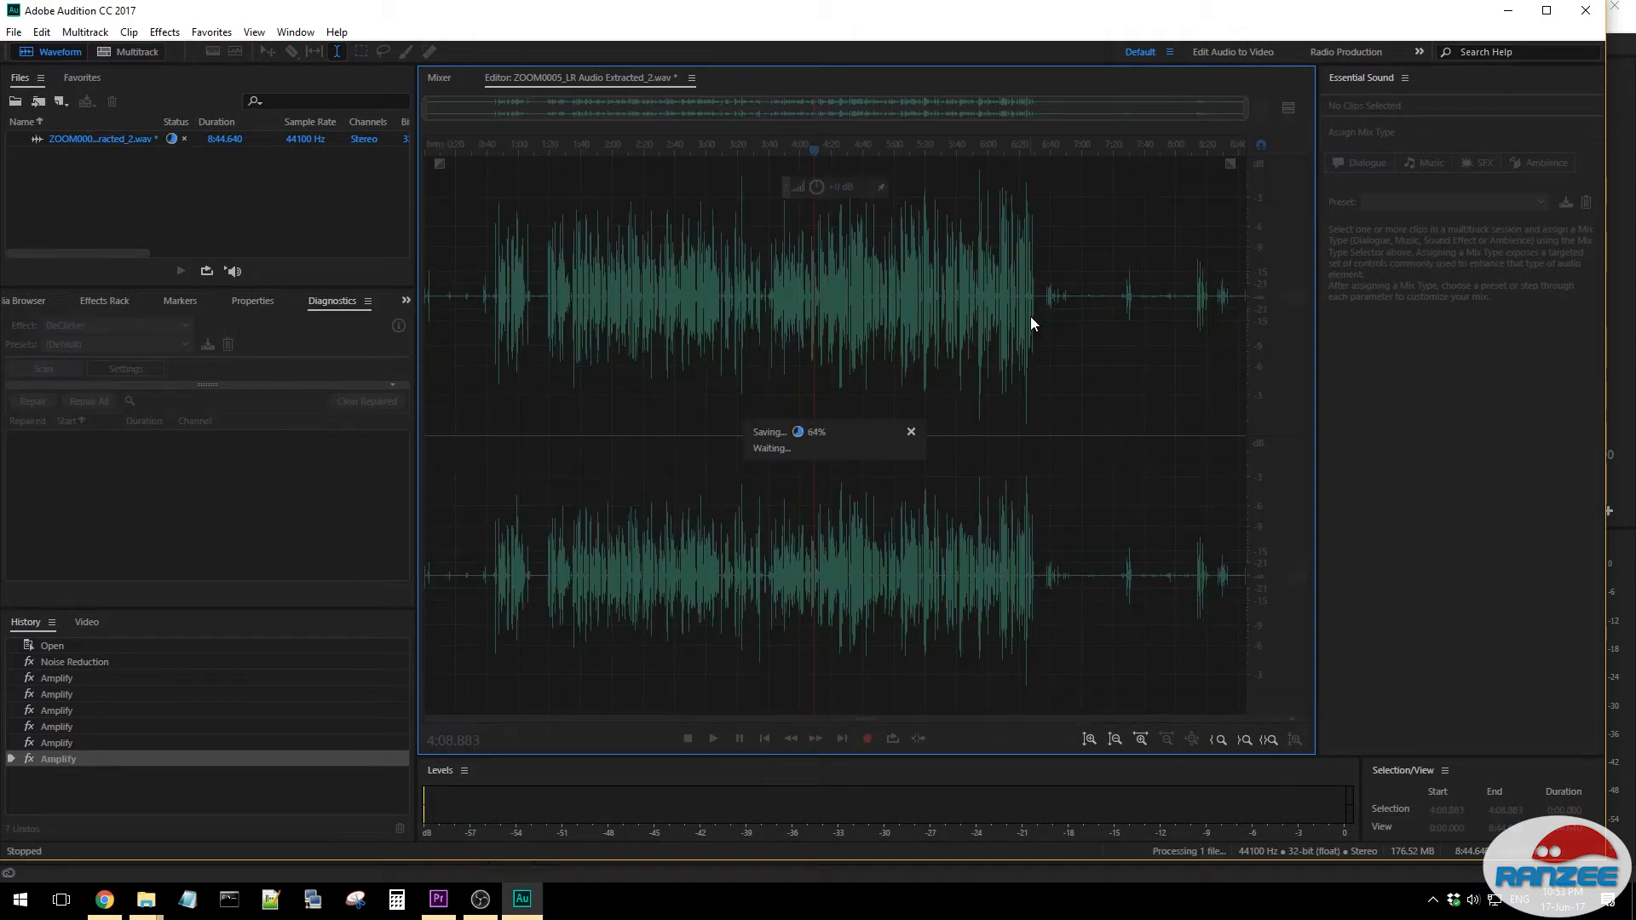
- Close the saved file, return to Premiere Pro, and open the ZOOM0005_Tr34.WAV clip for editing in Adobe Audition
{"action": "key", "text": "ctrl+w"}
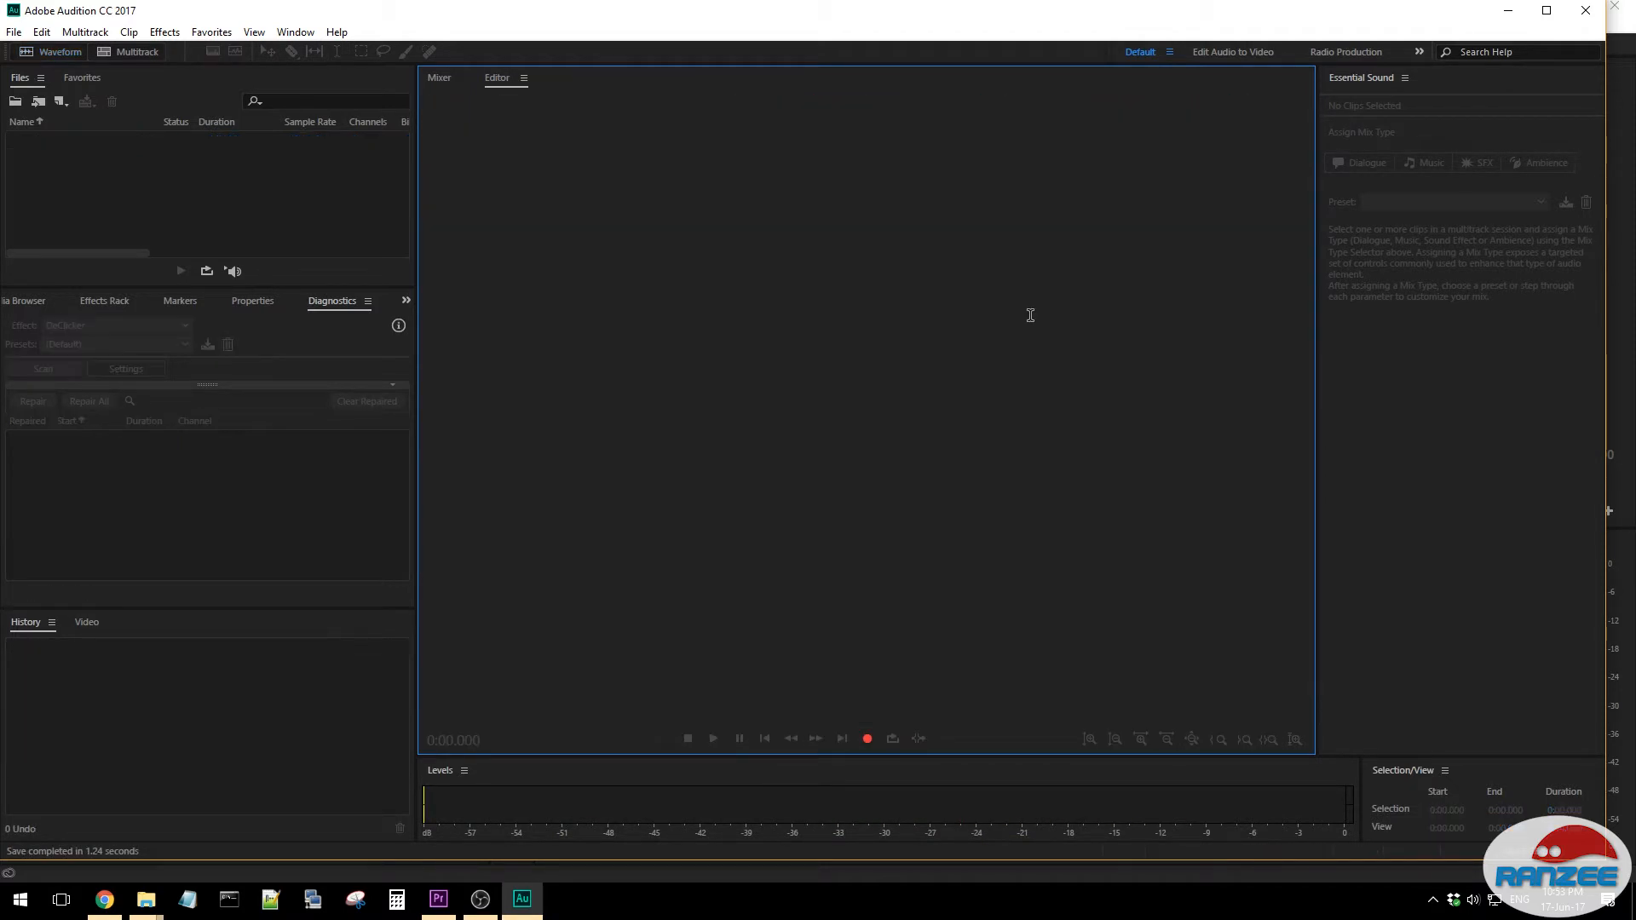
{"action": "left_click", "coordinate": [1510, 10]}
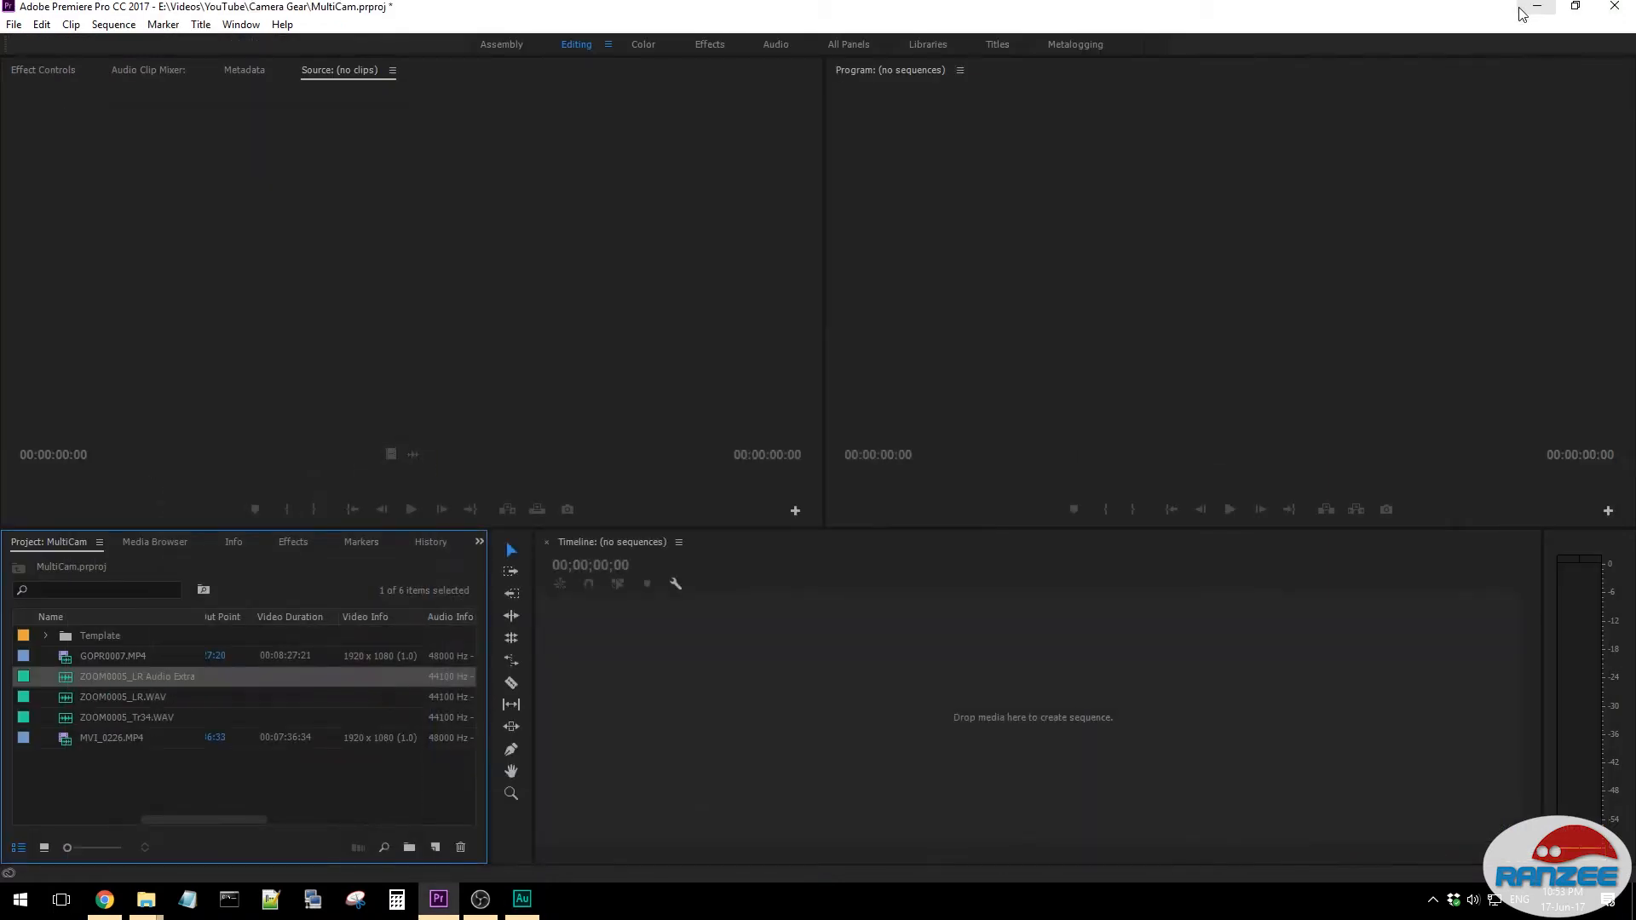
{"action": "left_click", "coordinate": [143, 791]}
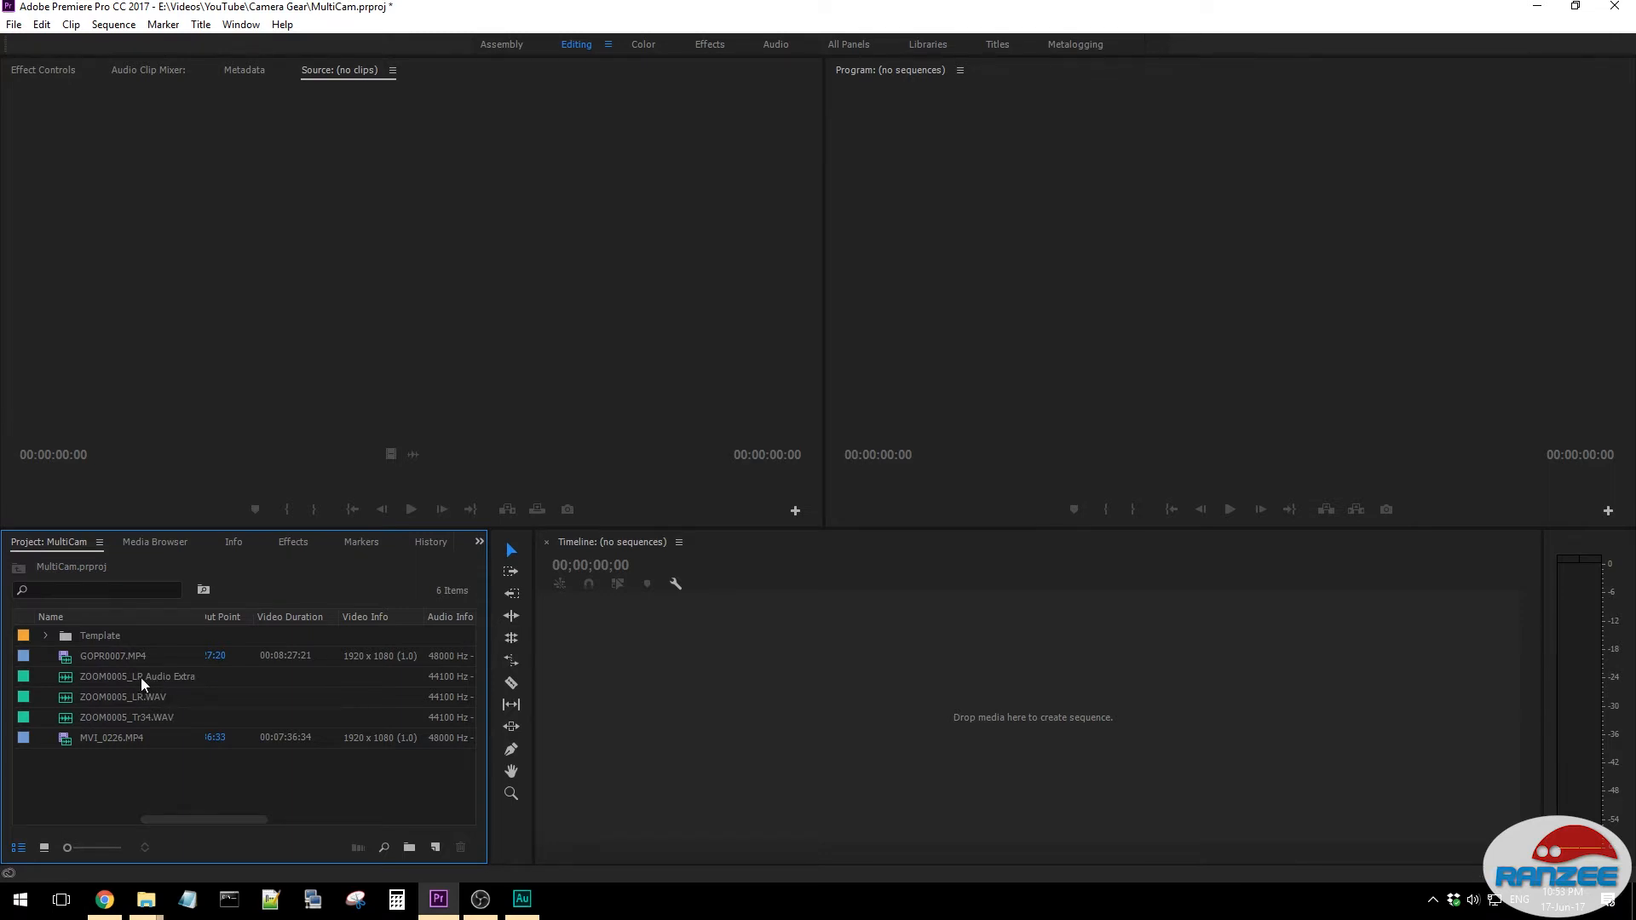
{"action": "left_click", "coordinate": [140, 718]}
{"action": "right_click", "coordinate": [140, 717]}
{"action": "mouse_move", "coordinate": [255, 826]}
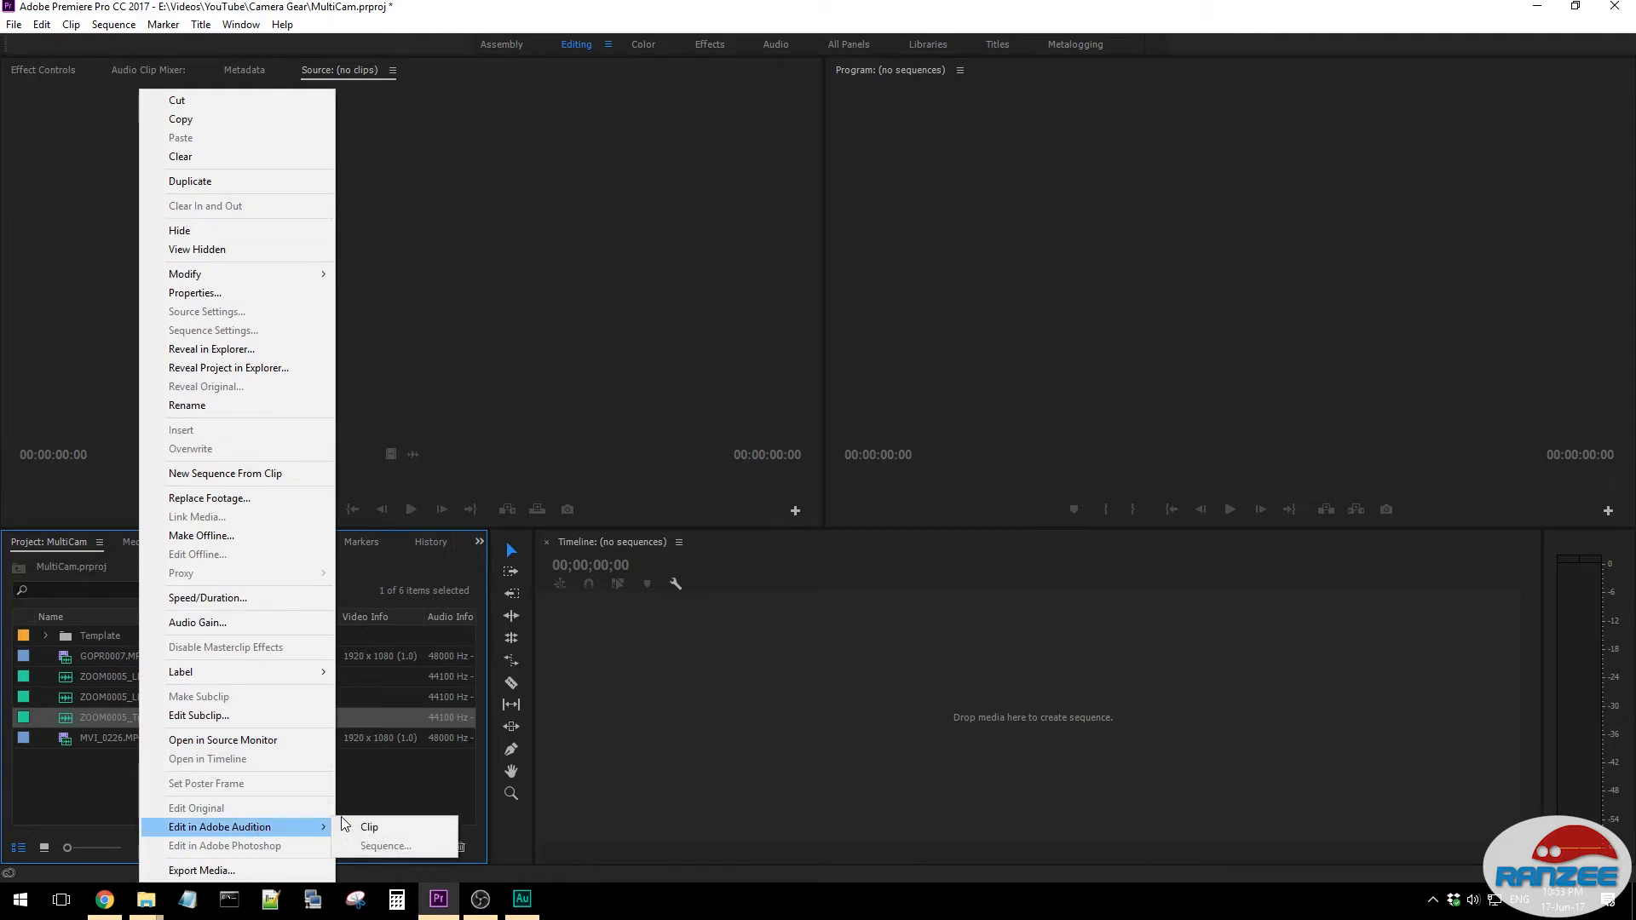
{"action": "left_click", "coordinate": [369, 827]}
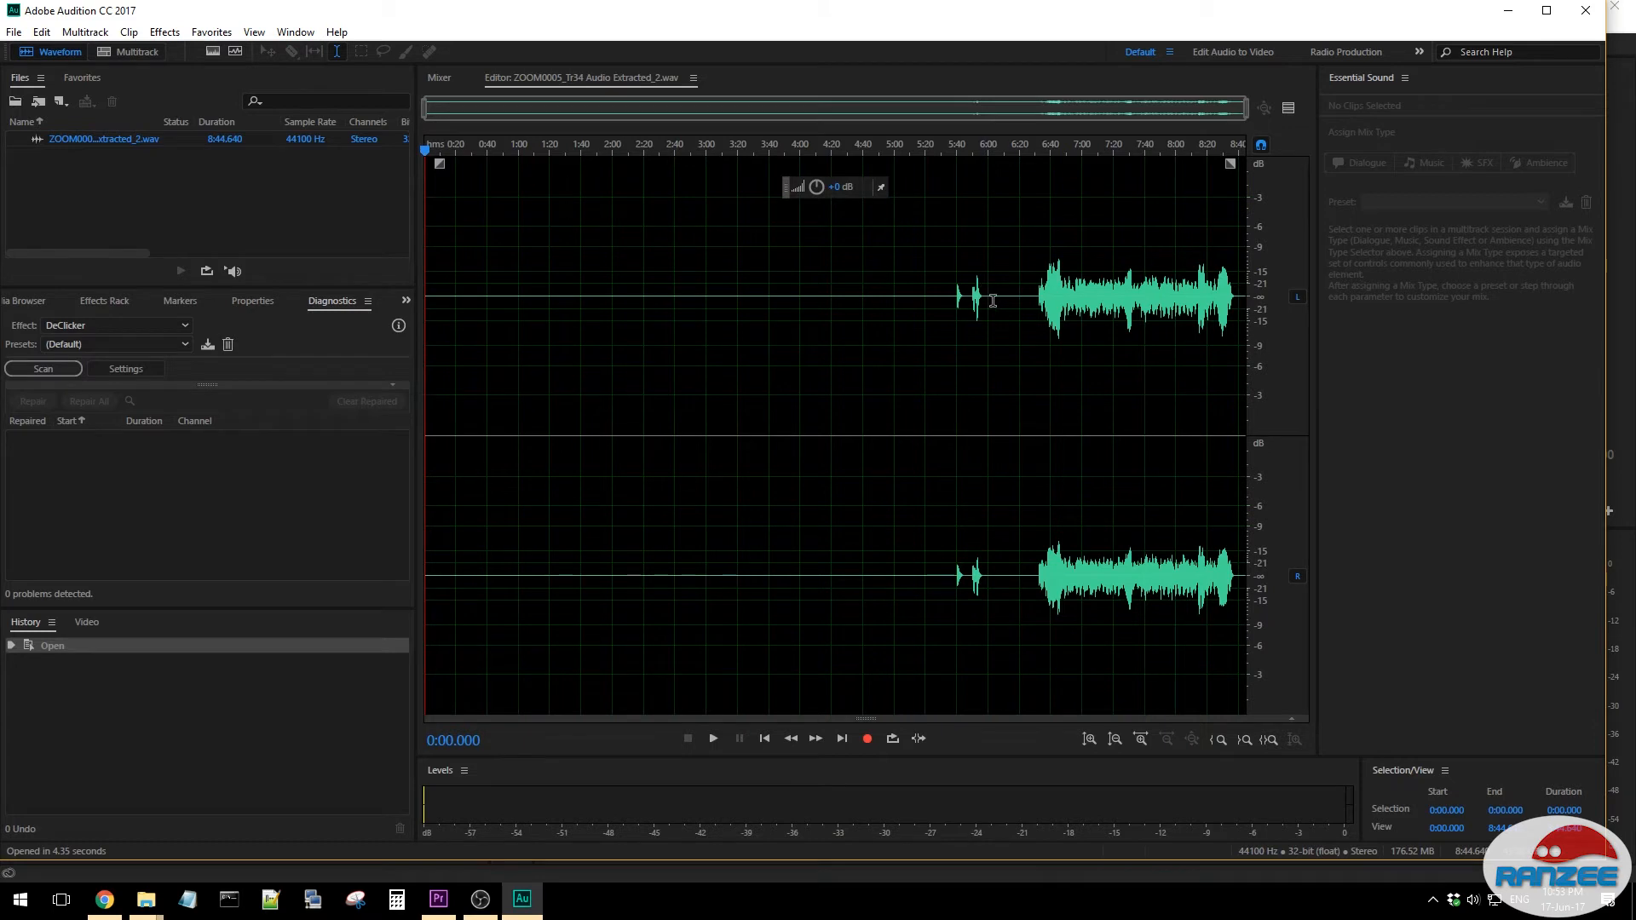
- Amplify the whole ZOOM0005_Tr34 waveform so its loudest peaks stay just below clipping, and save the file
{"action": "key", "text": "ctrl+a"}
{"action": "left_click_drag", "start_coordinate": [813, 188], "coordinate": [820, 171]}
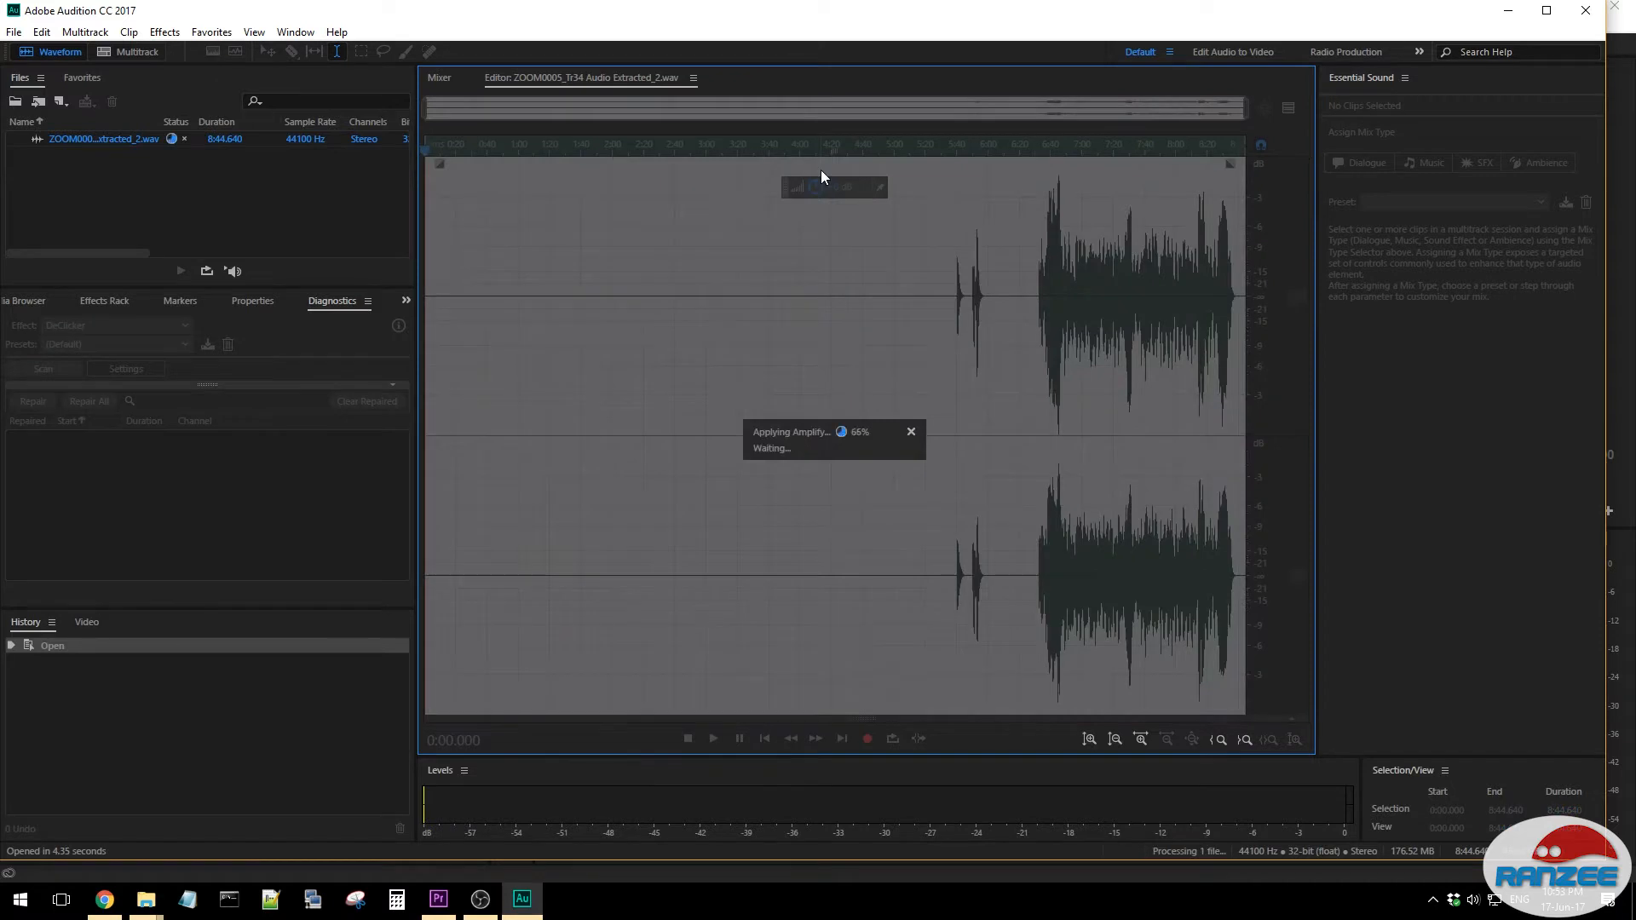
{"action": "key", "text": "ctrl+z"}
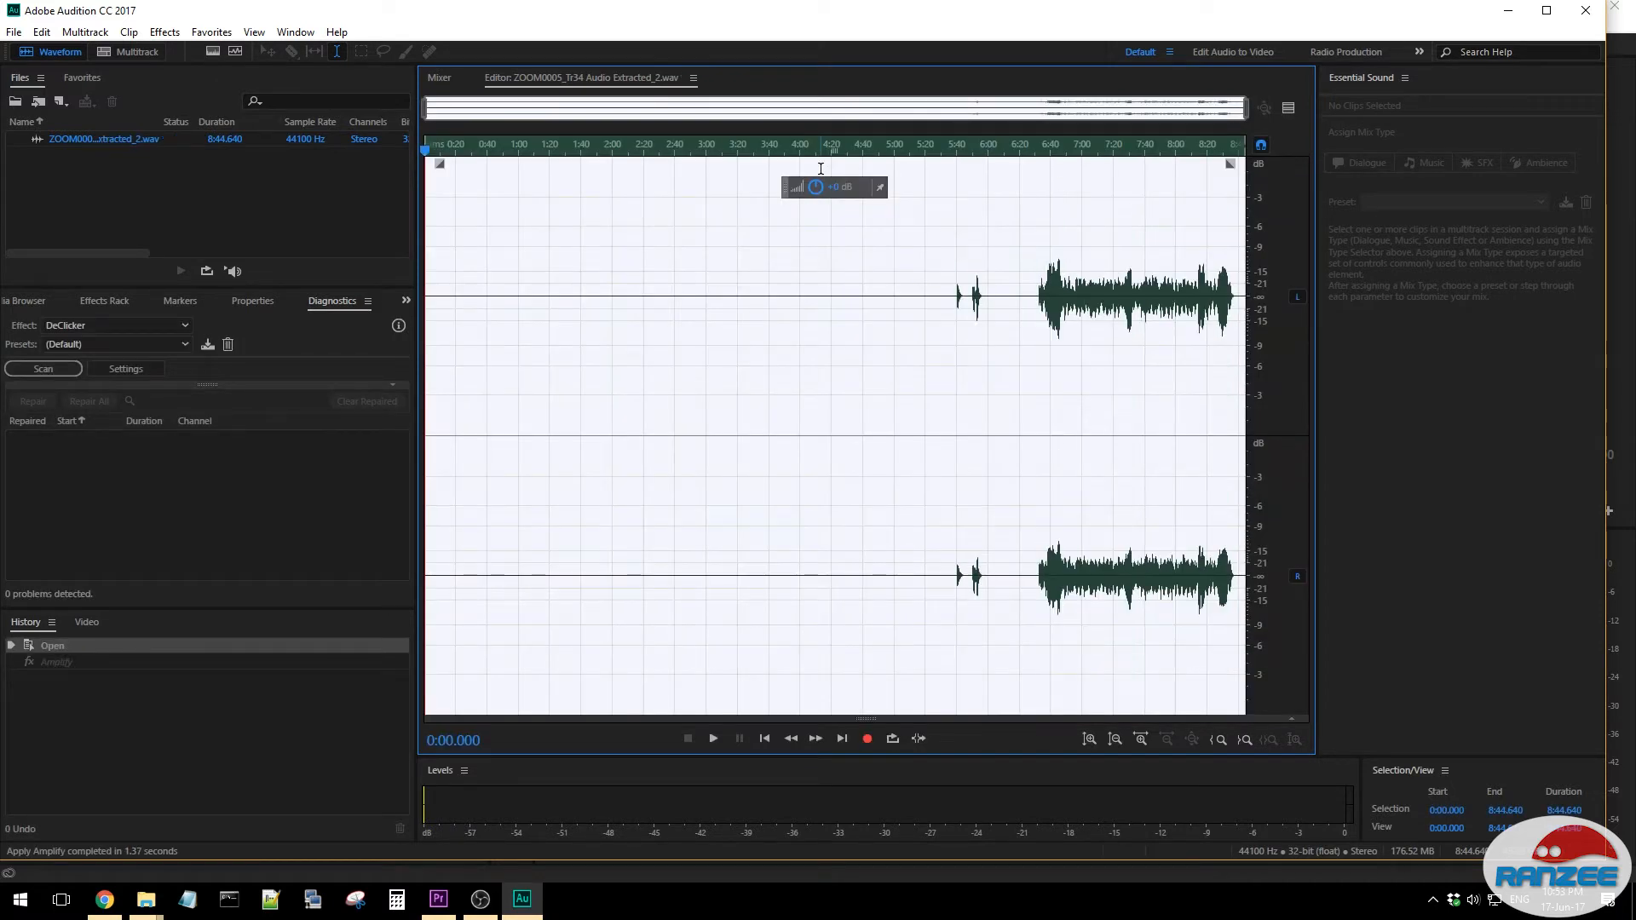
{"action": "left_click_drag", "start_coordinate": [820, 181], "coordinate": [819, 164]}
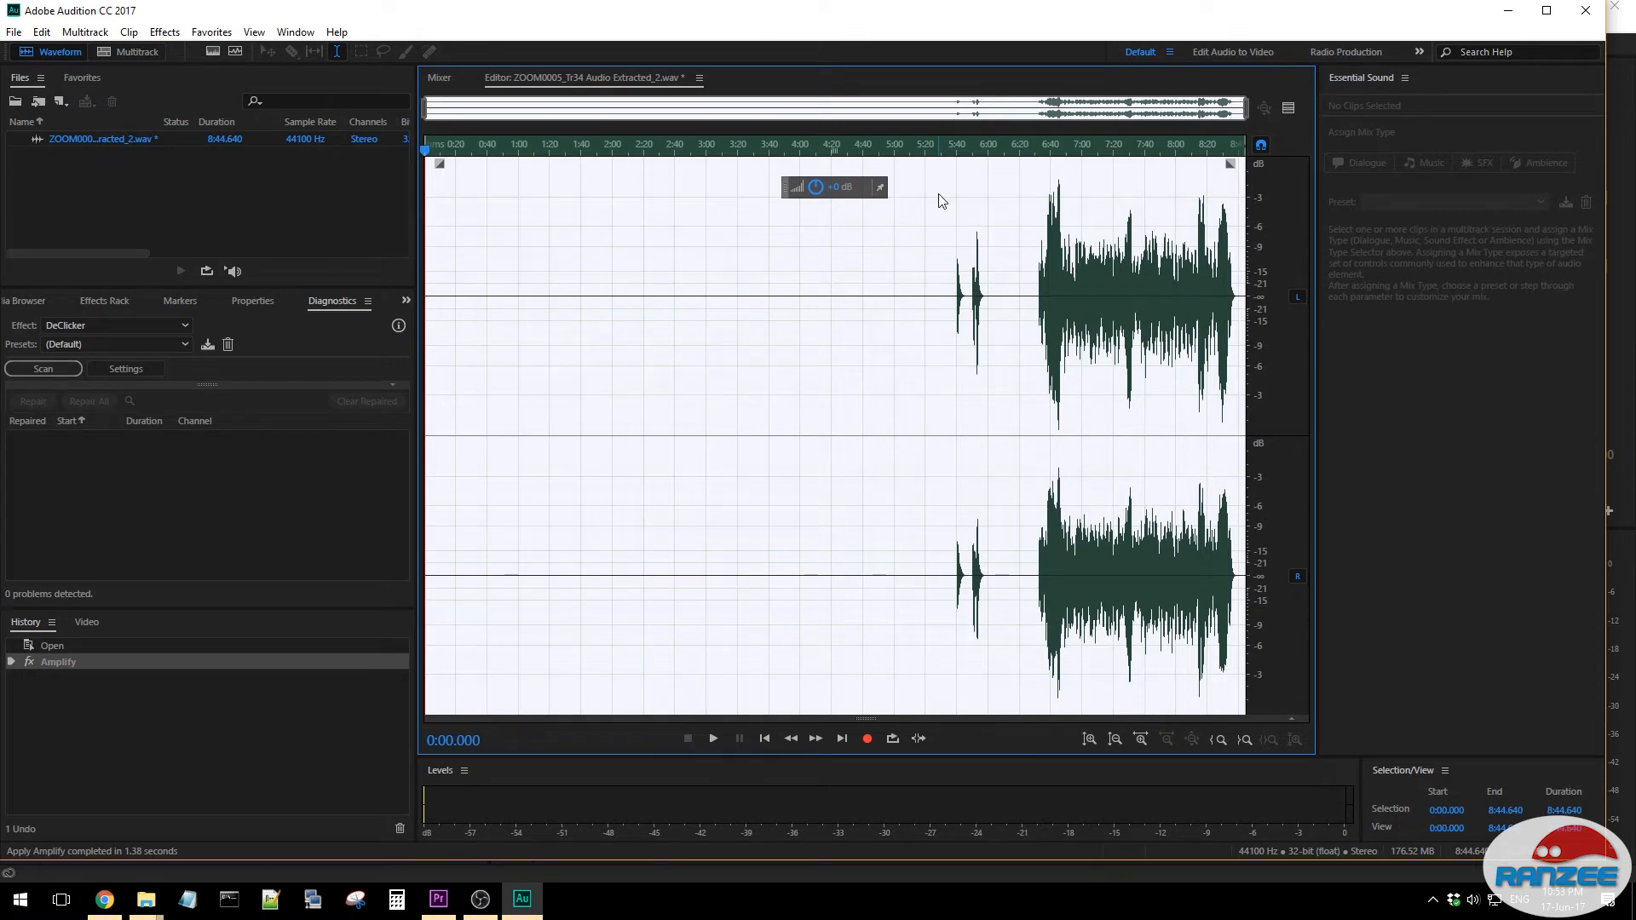
{"action": "key", "text": "ctrl+s"}
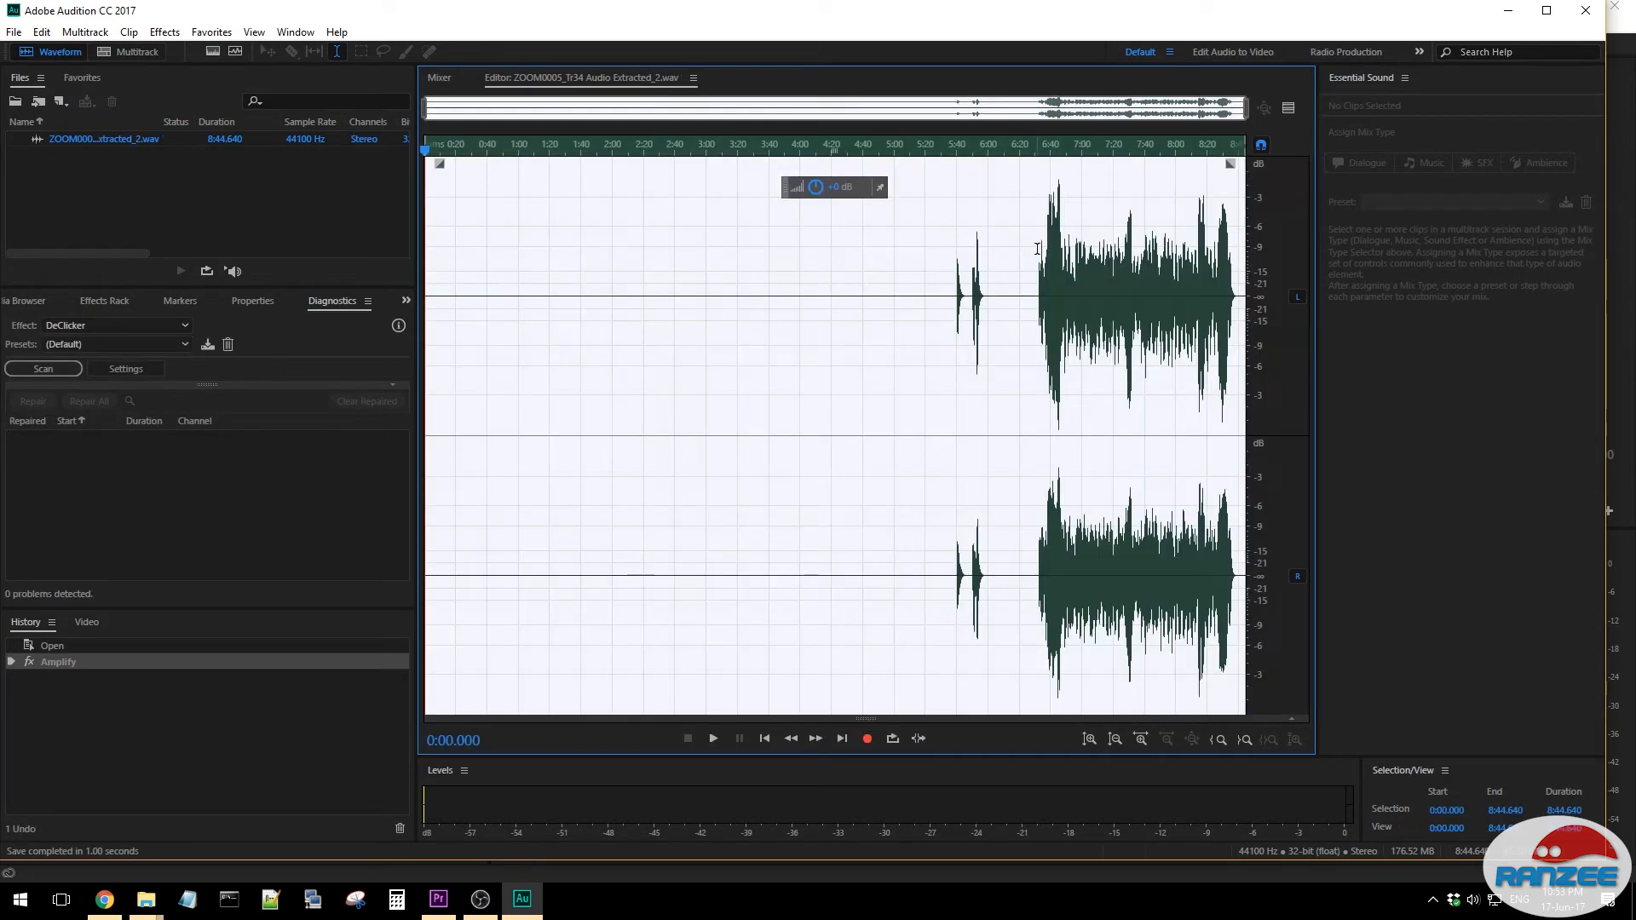
- Play the amplified recording from about 6:31.3 to check how it sounds
{"action": "left_click", "coordinate": [1039, 251]}
{"action": "key", "text": "space"}
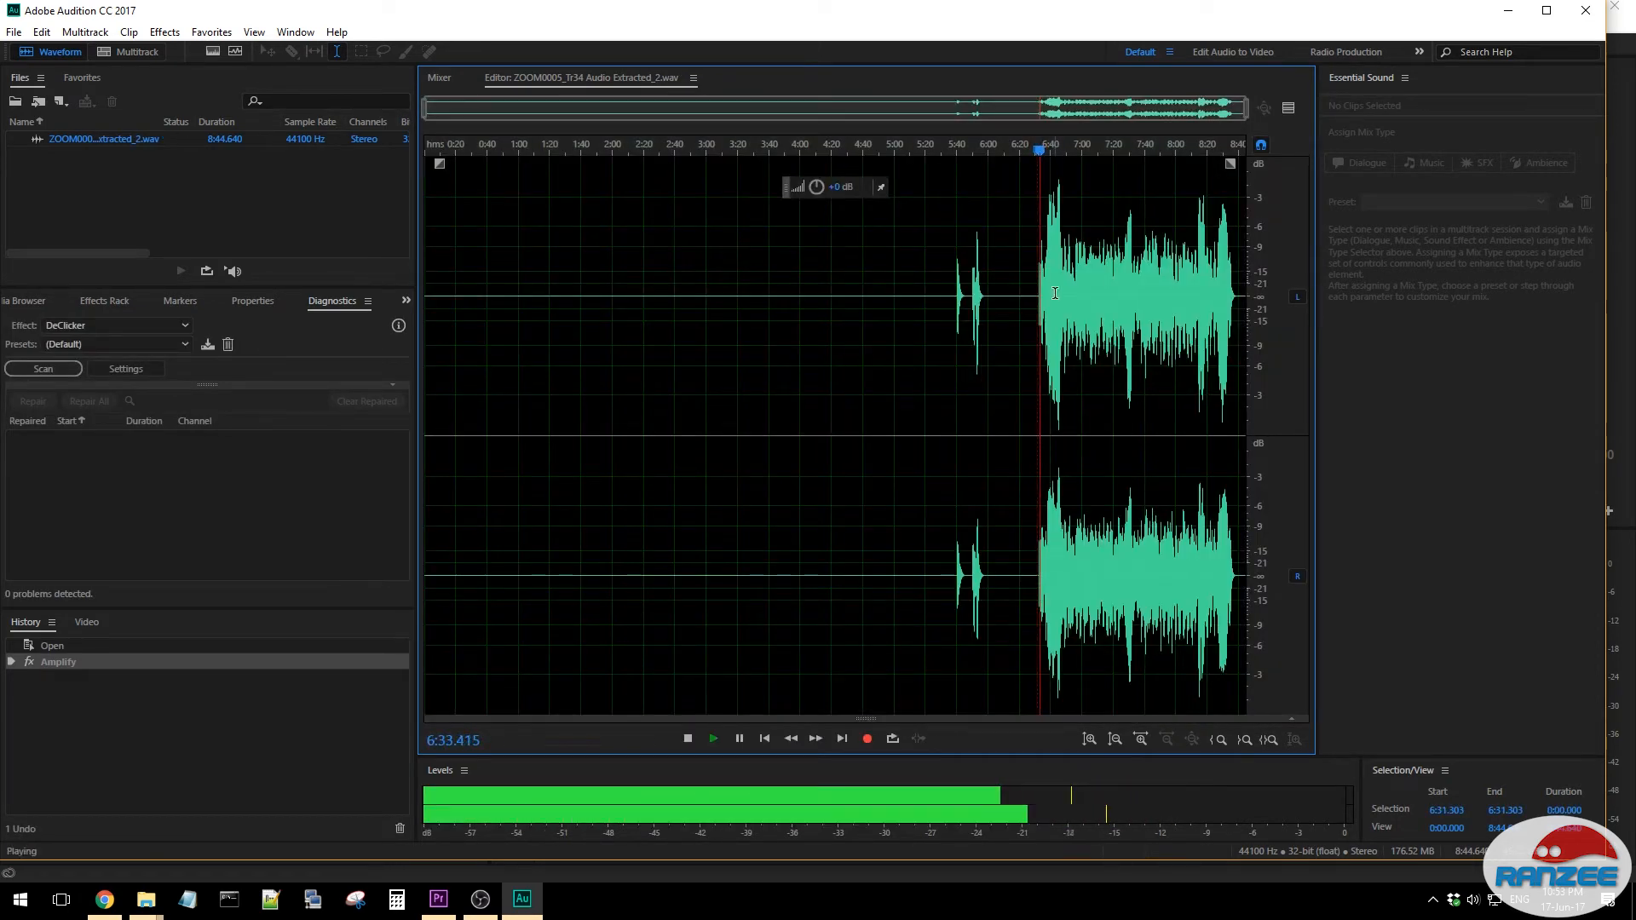
{"action": "key", "text": "space"}
- Capture a noise print from the silent stretch at about 6:05–6:26 and open the Noise Reduction process effect
{"action": "left_click_drag", "start_coordinate": [997, 294], "coordinate": [1029, 294]}
{"action": "key", "text": "shift+p"}
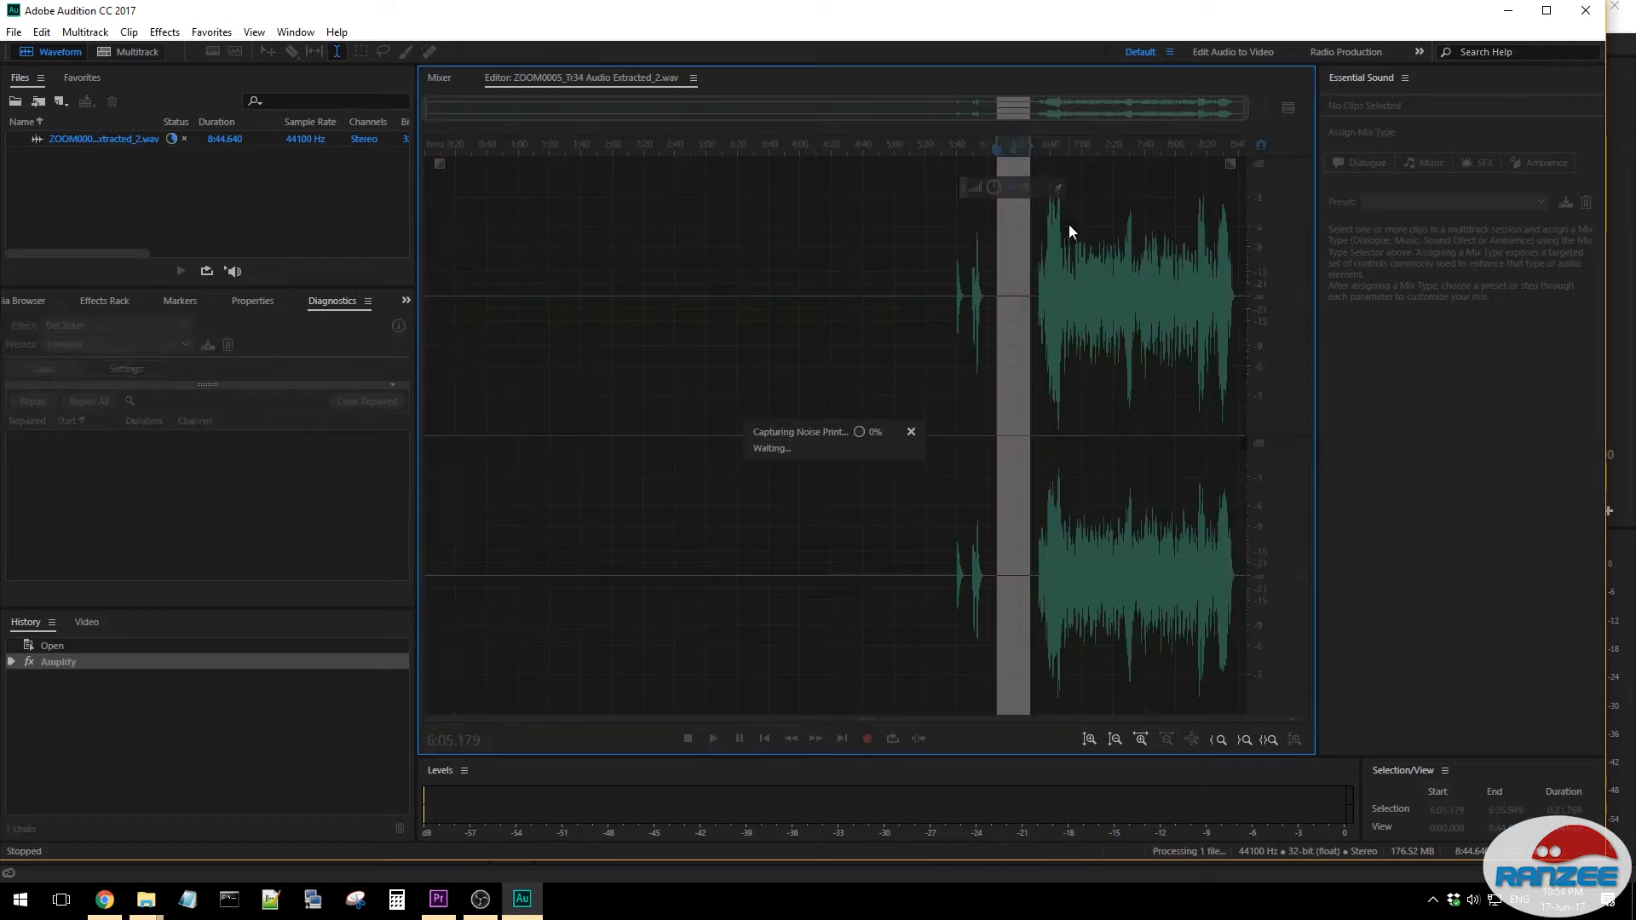
{"action": "left_click", "coordinate": [604, 265]}
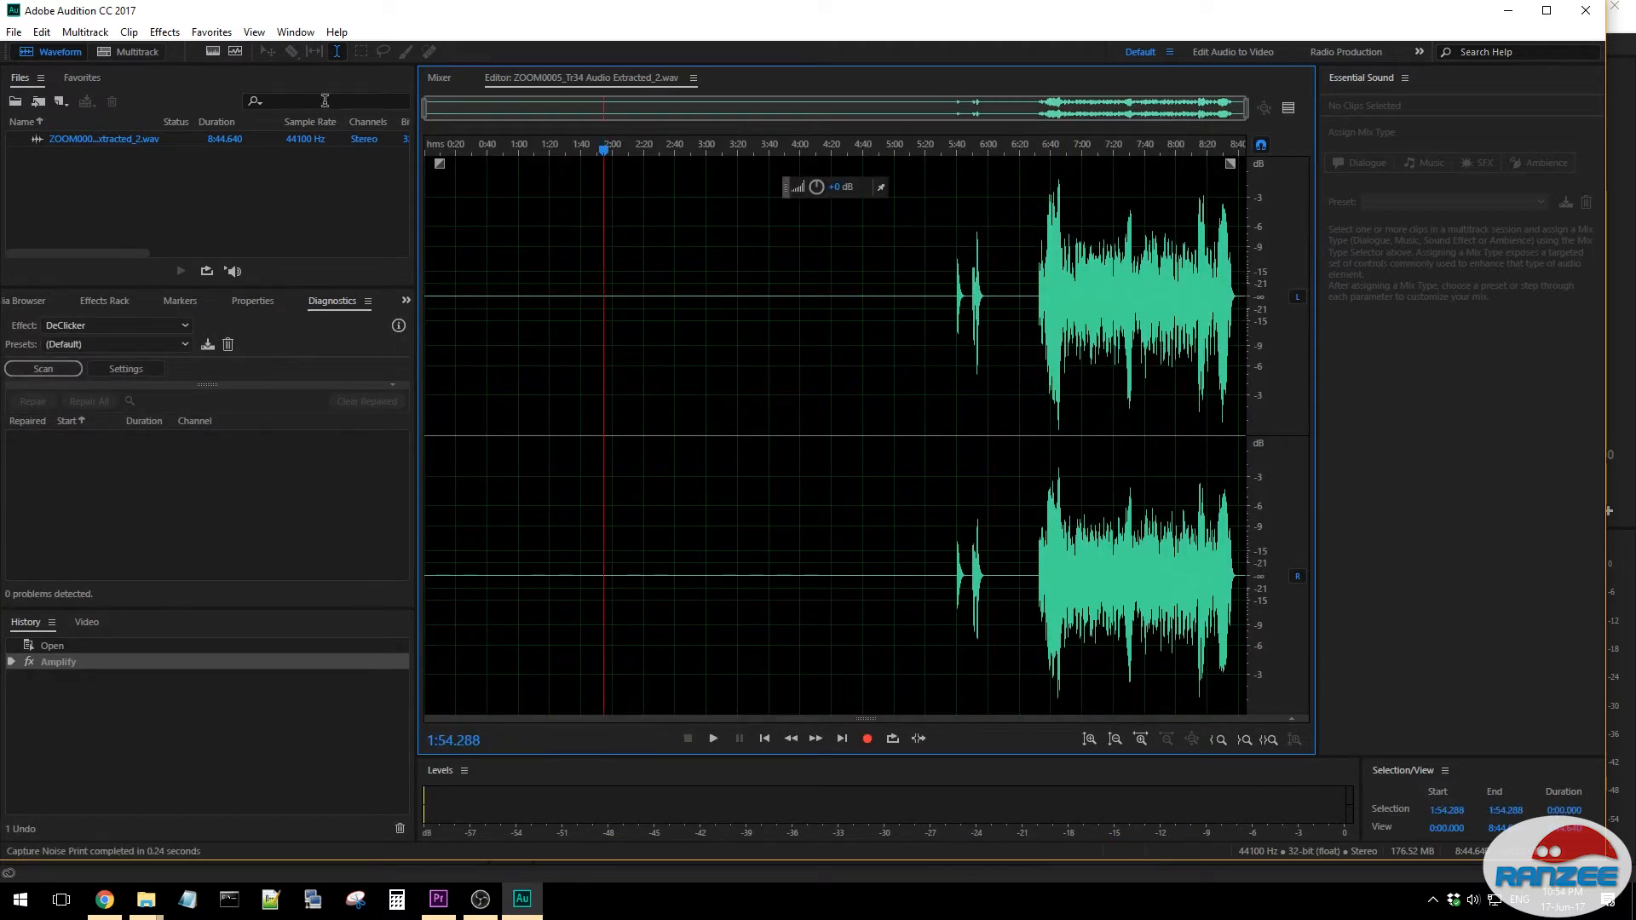
{"action": "left_click", "coordinate": [164, 32]}
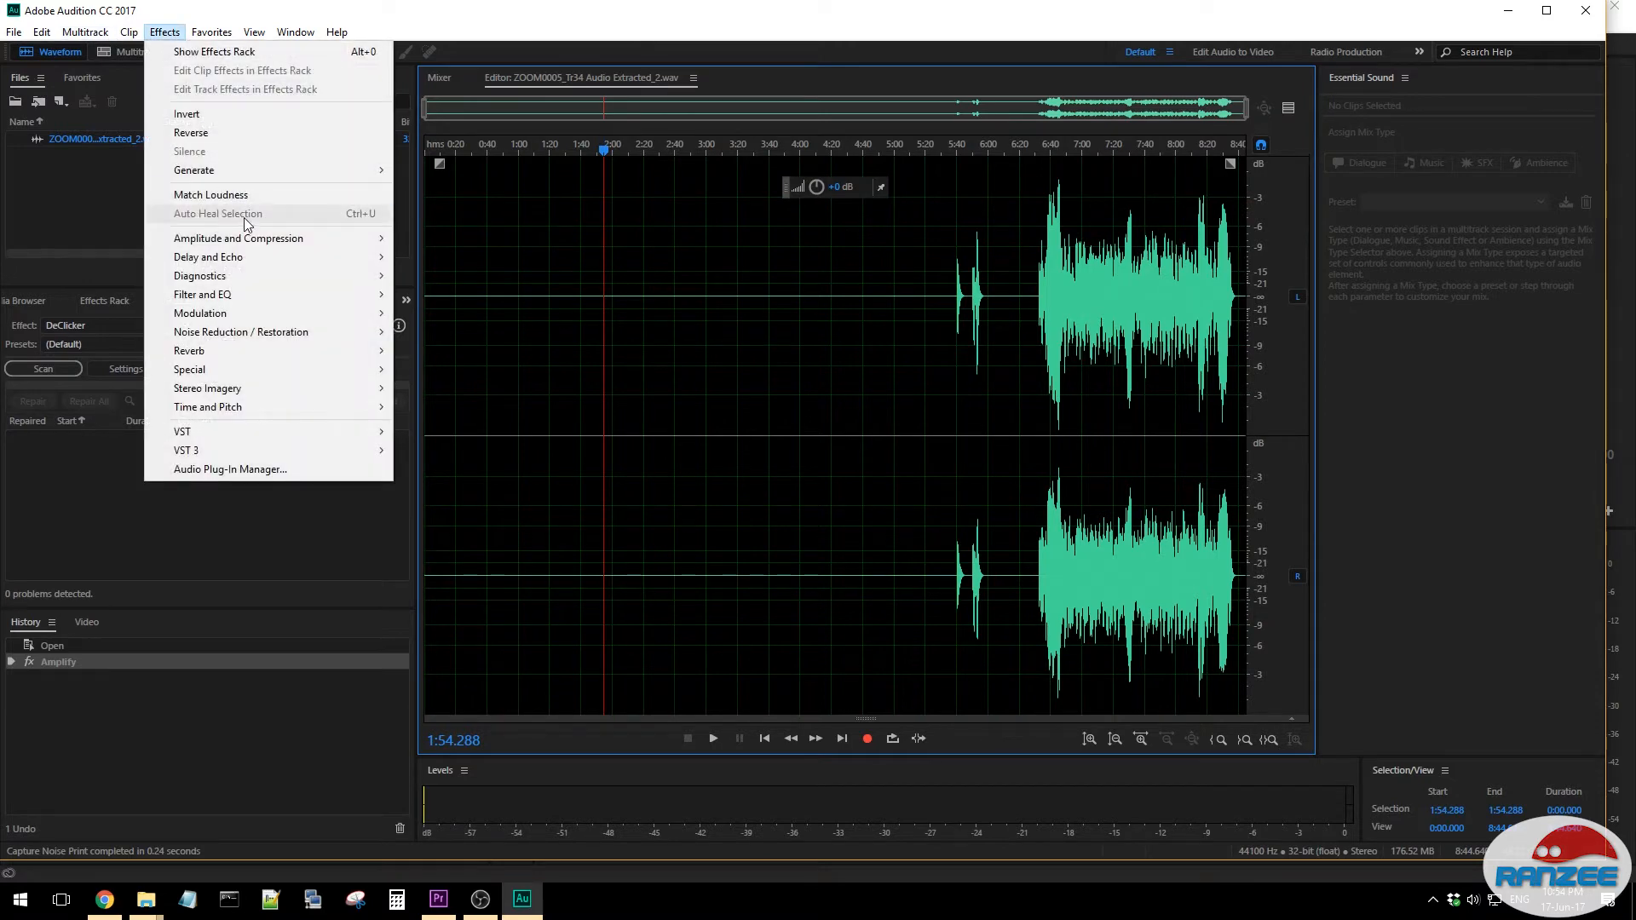
{"action": "mouse_move", "coordinate": [298, 335]}
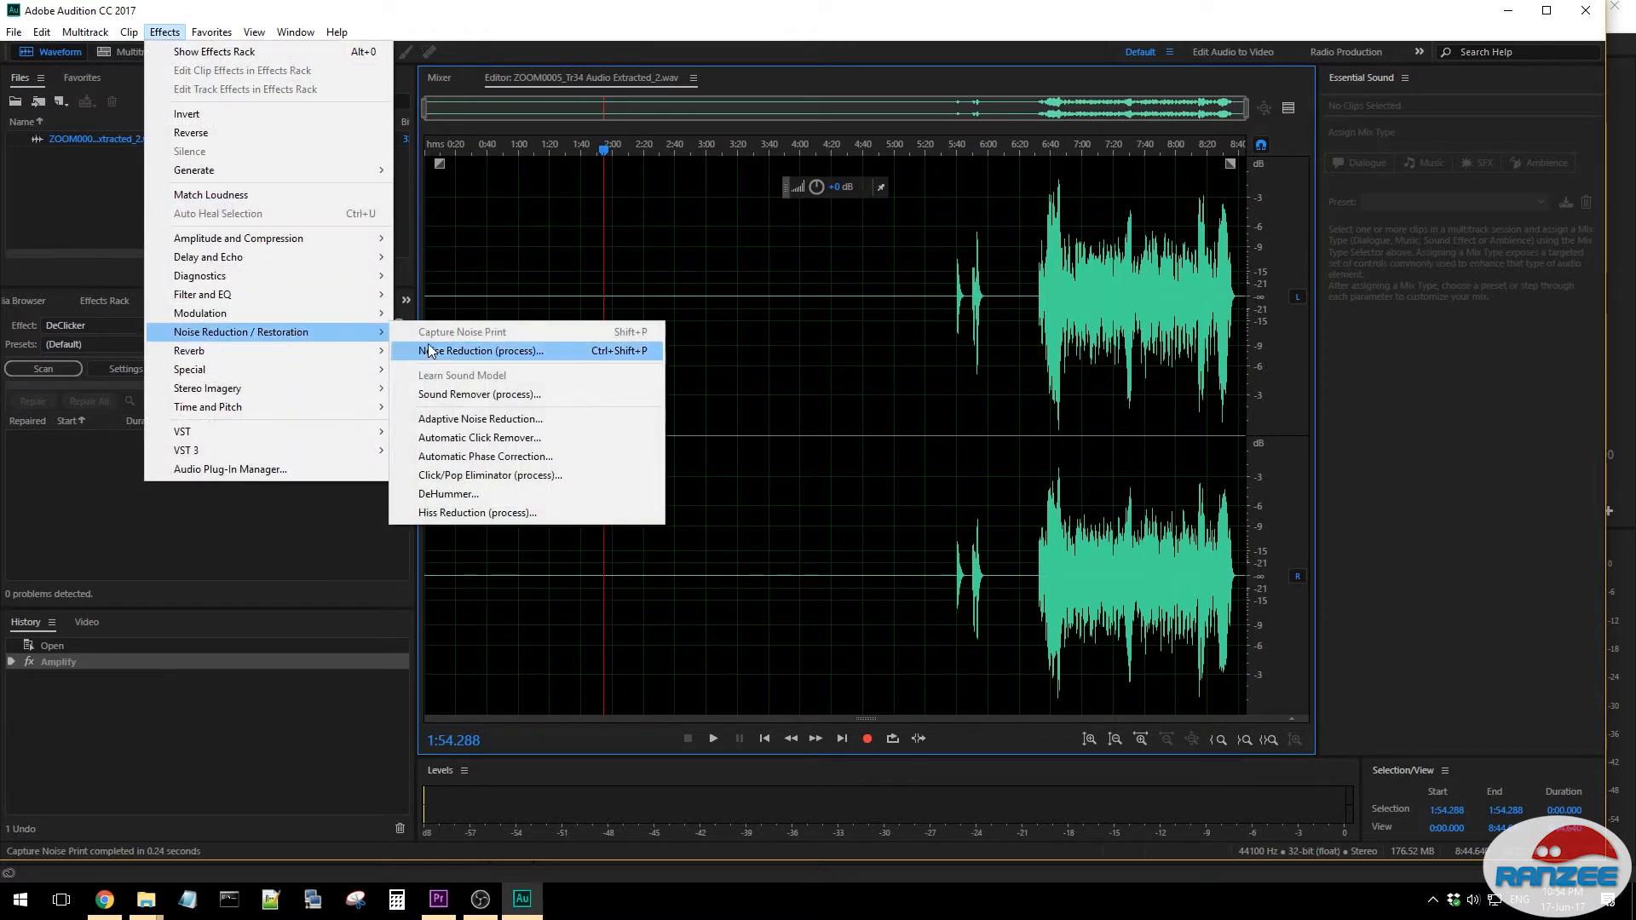
{"action": "left_click", "coordinate": [435, 351]}
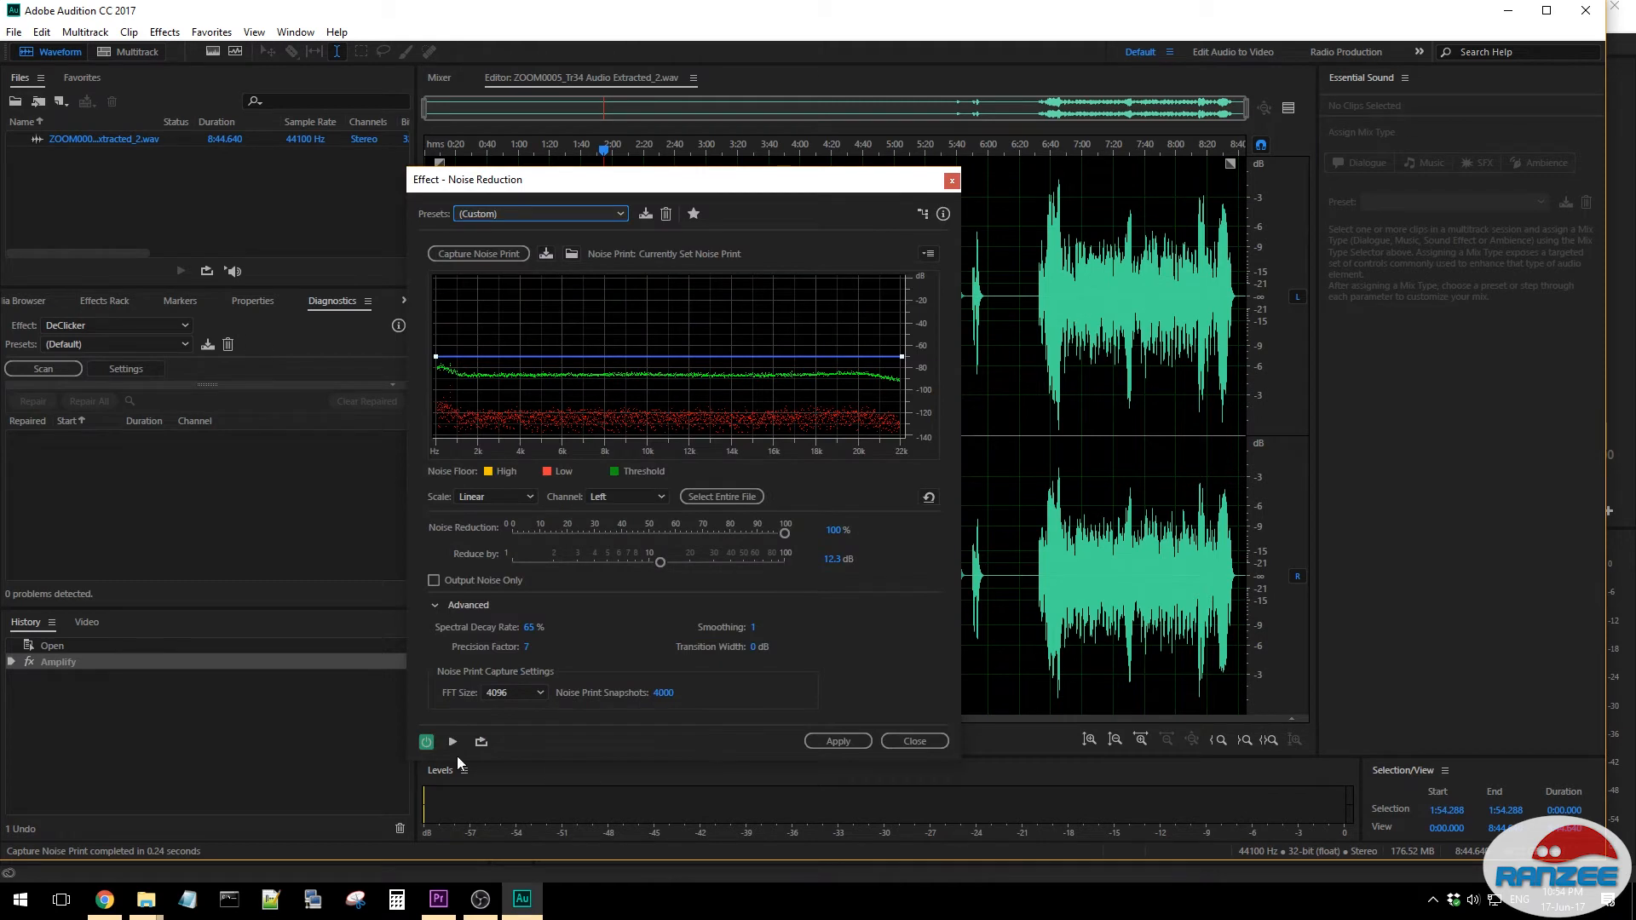
- Preview the noise reduction from about 1:54.3 and 6:31.3, and apply it to the recording
{"action": "left_click", "coordinate": [454, 741]}
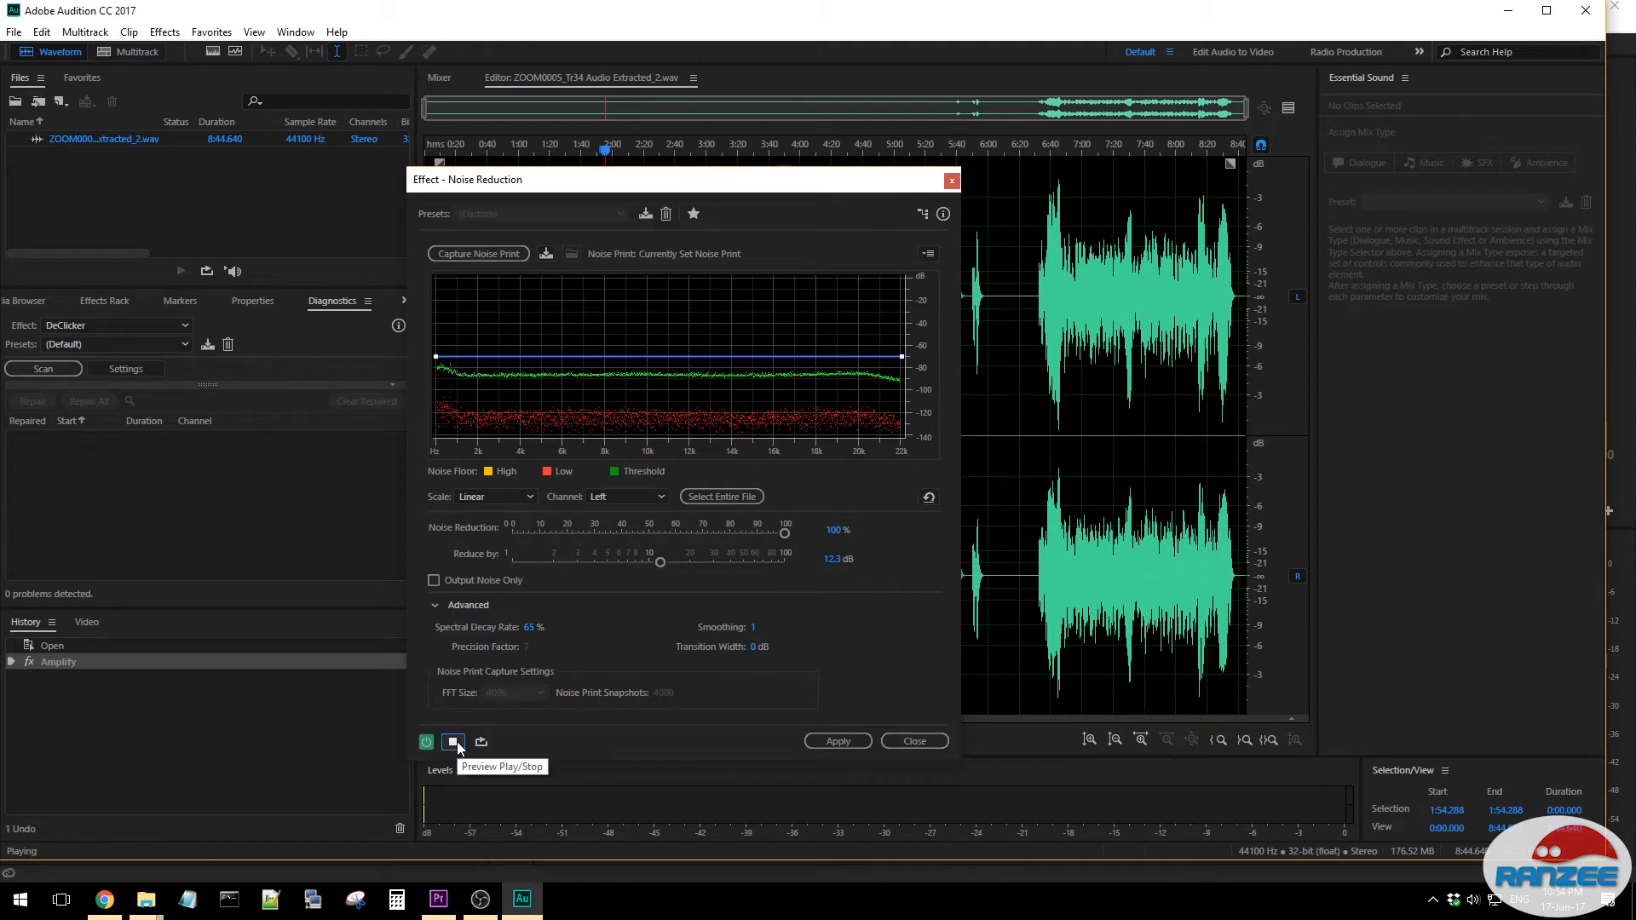
{"action": "left_click", "coordinate": [457, 741]}
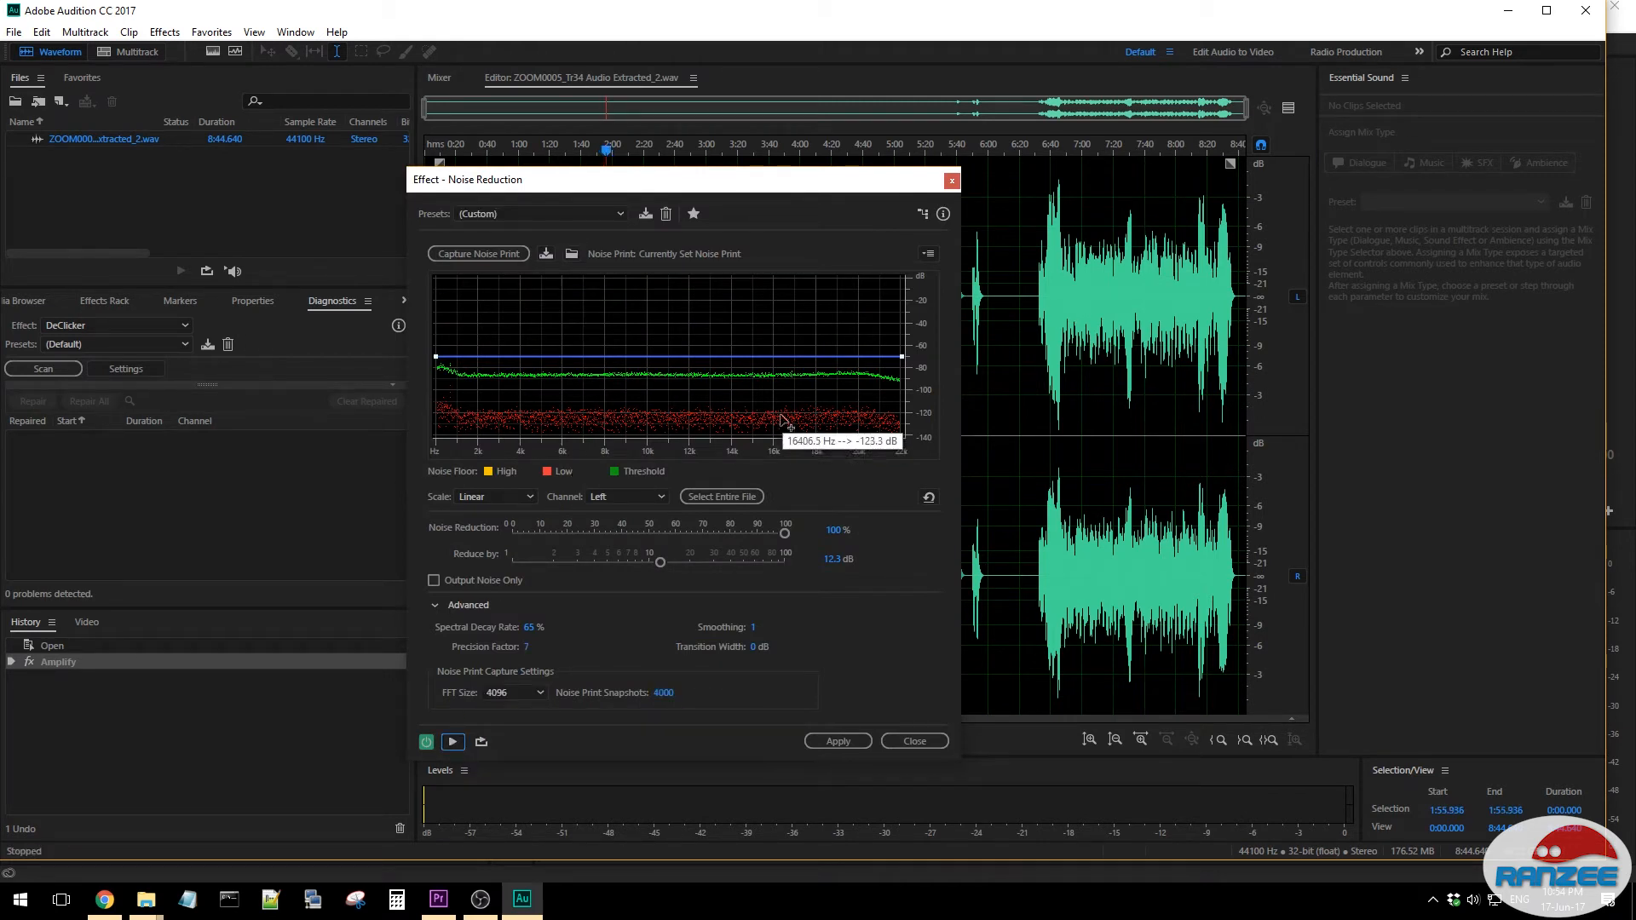
{"action": "left_click", "coordinate": [1045, 146]}
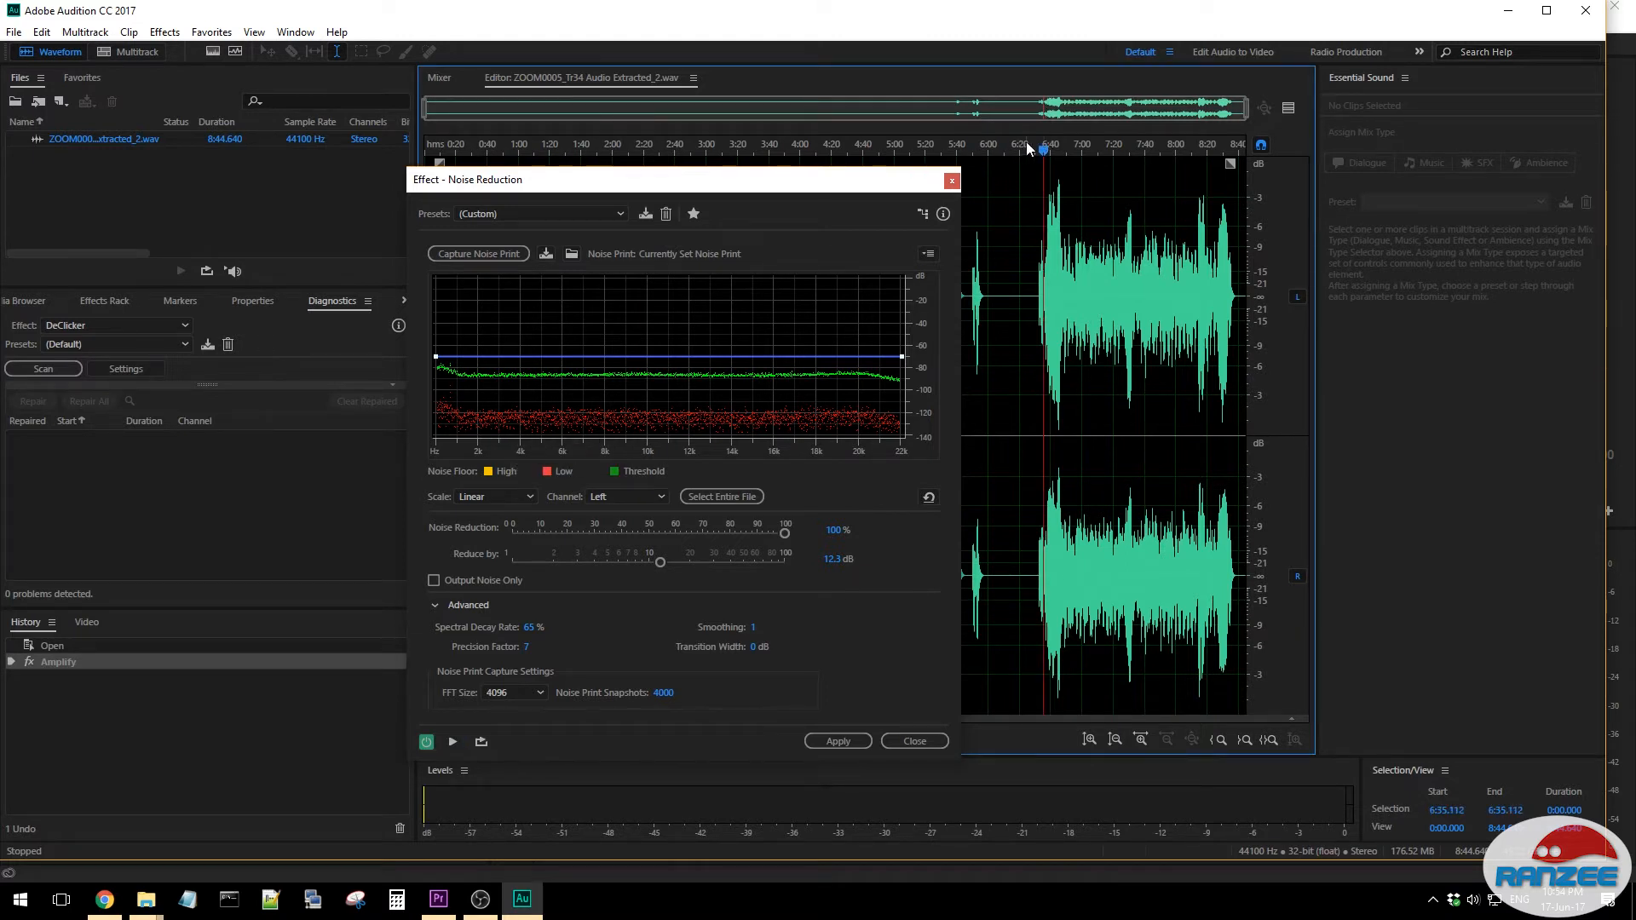
{"action": "left_click", "coordinate": [1037, 146]}
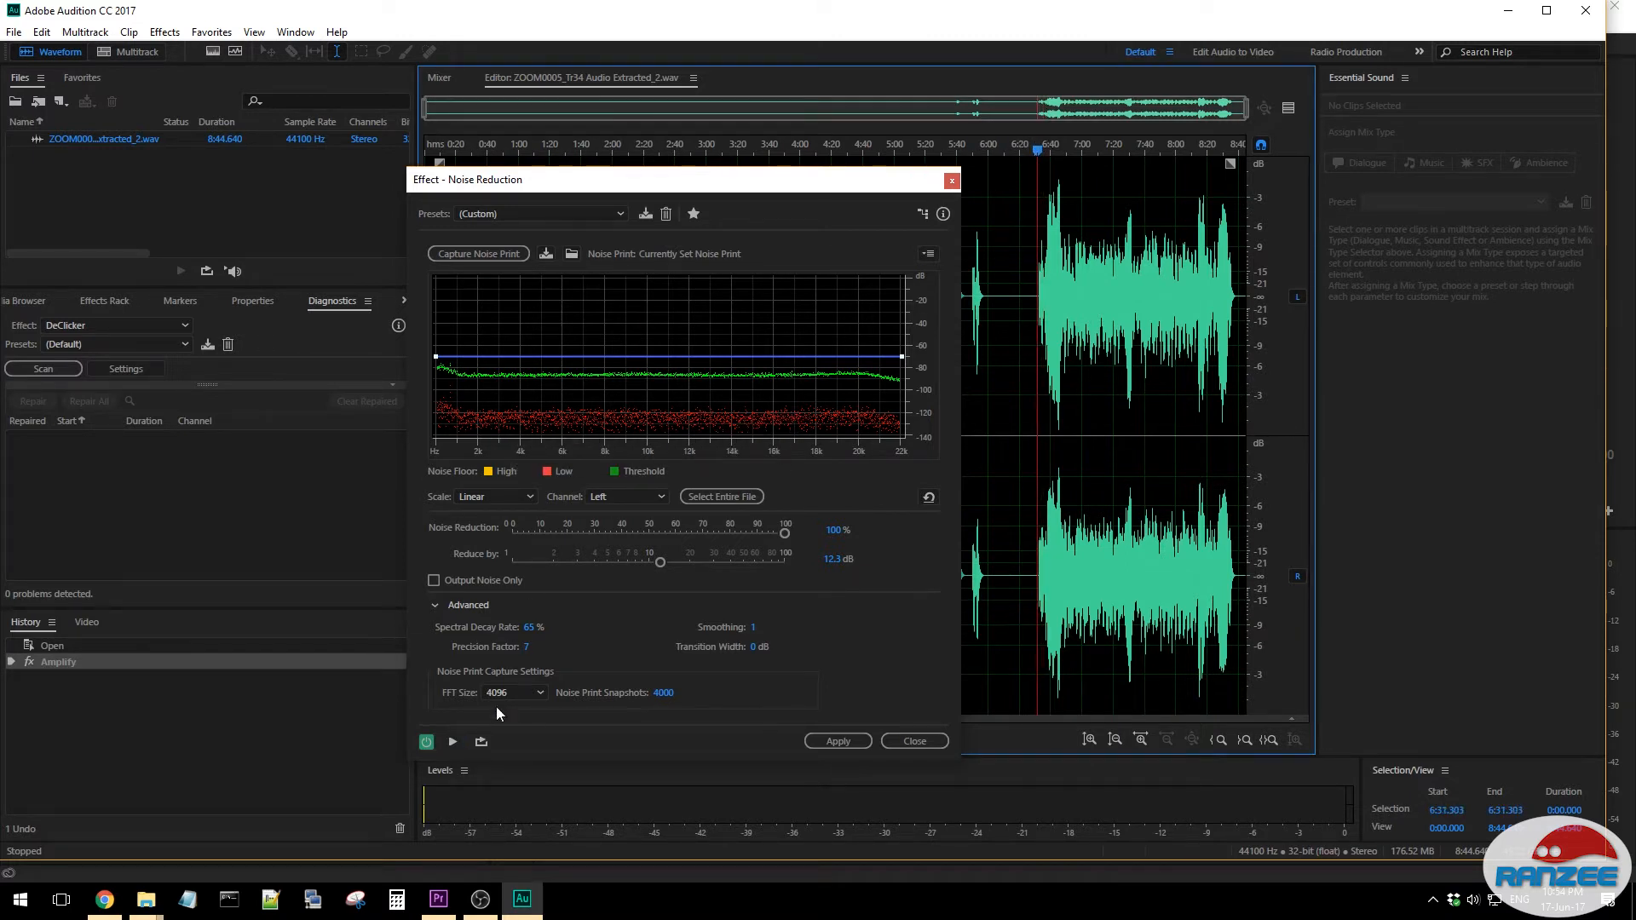
{"action": "left_click", "coordinate": [458, 739]}
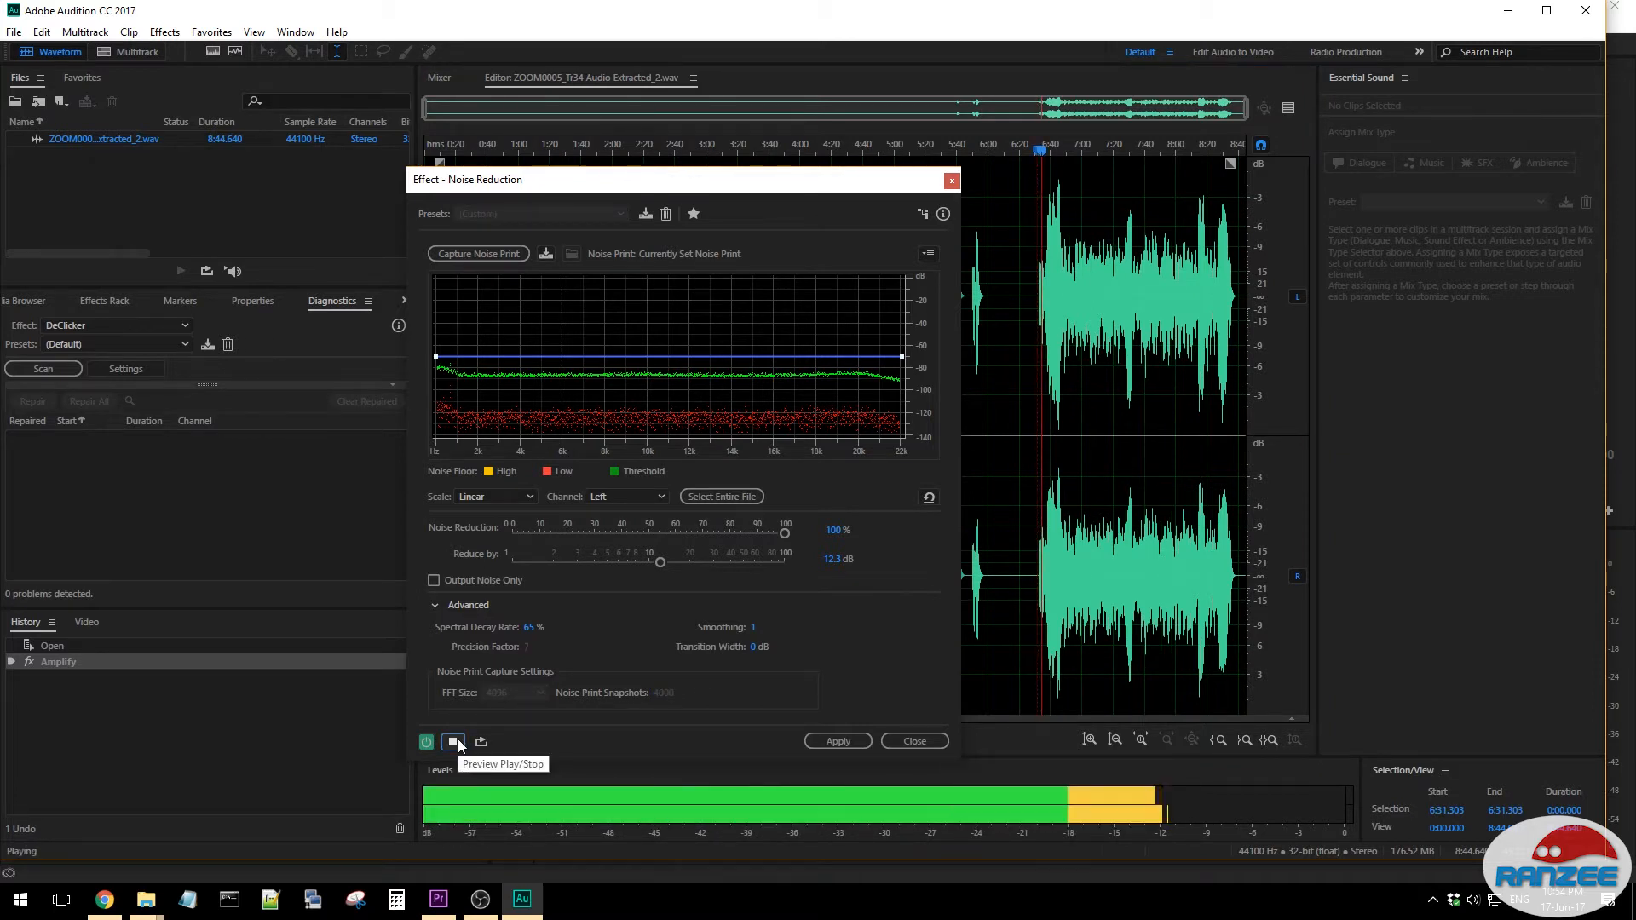
{"action": "left_click", "coordinate": [455, 741]}
{"action": "left_click", "coordinate": [838, 741]}
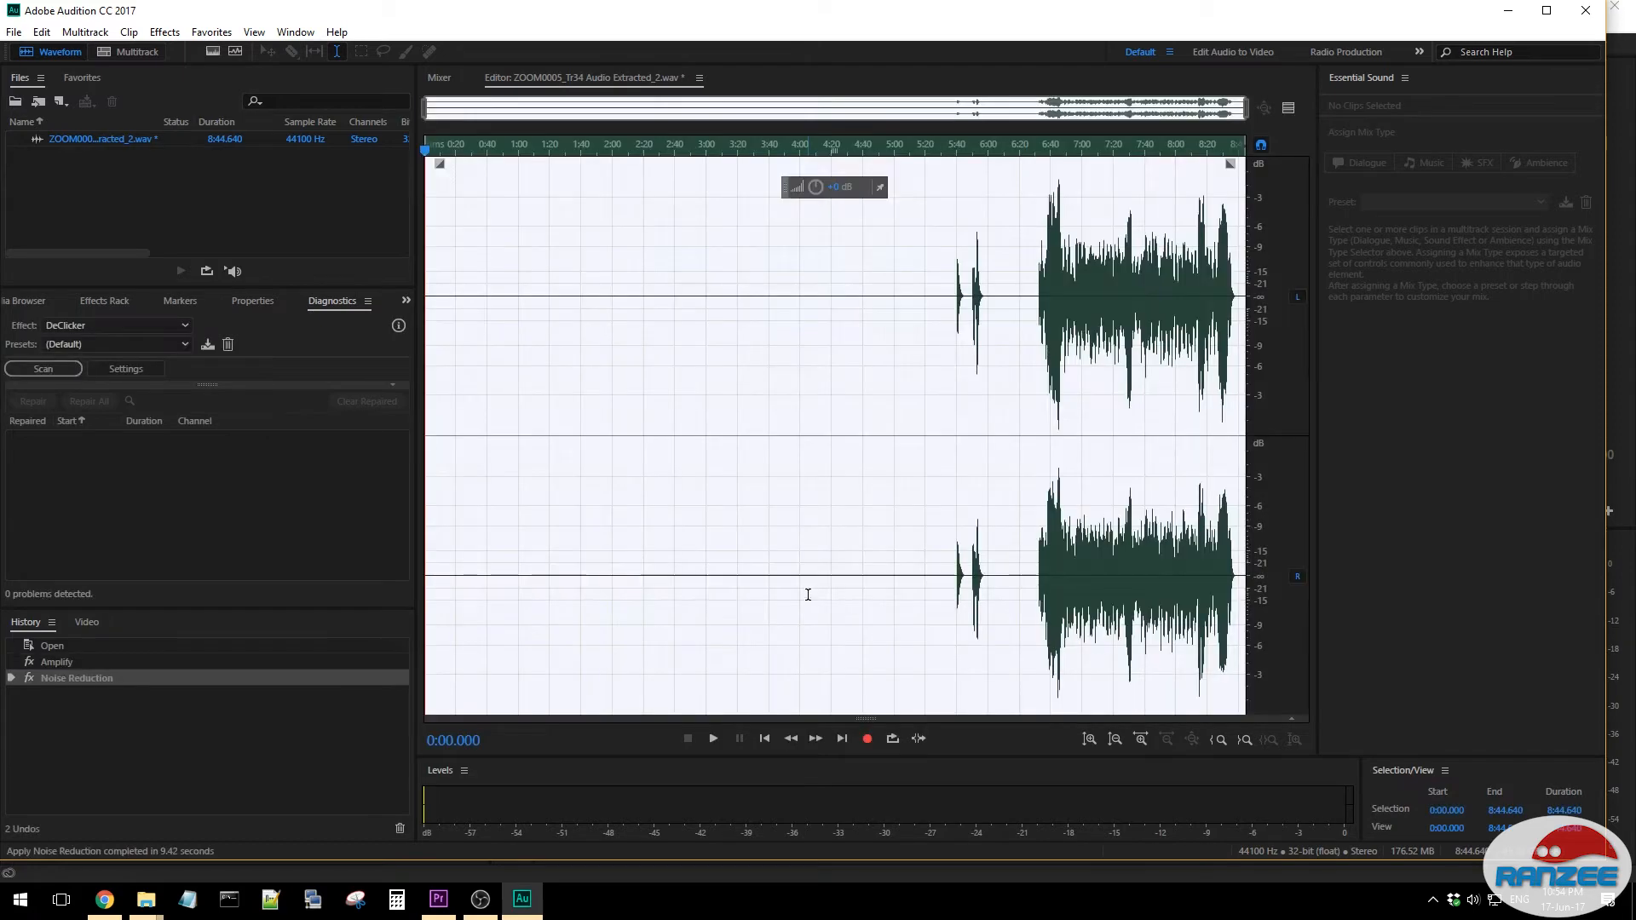
- Save the noise-reduced file, close it, and exit Audition to return to Premiere Pro
{"action": "left_click", "coordinate": [751, 413]}
{"action": "key", "text": "ctrl+s"}
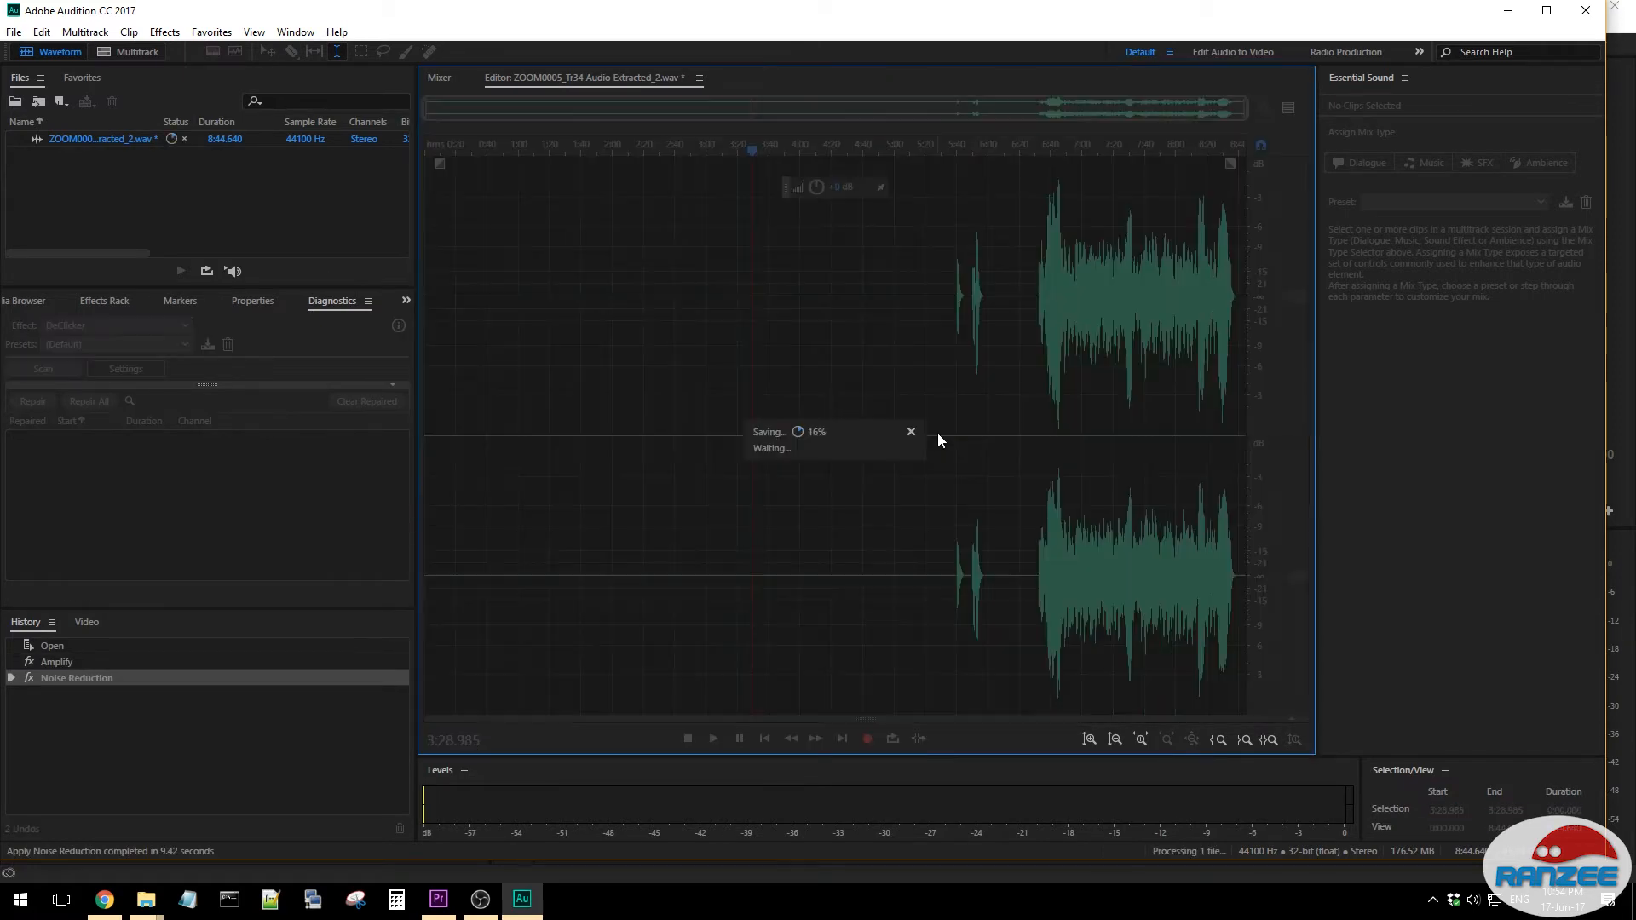
{"action": "key", "text": "ctrl+w"}
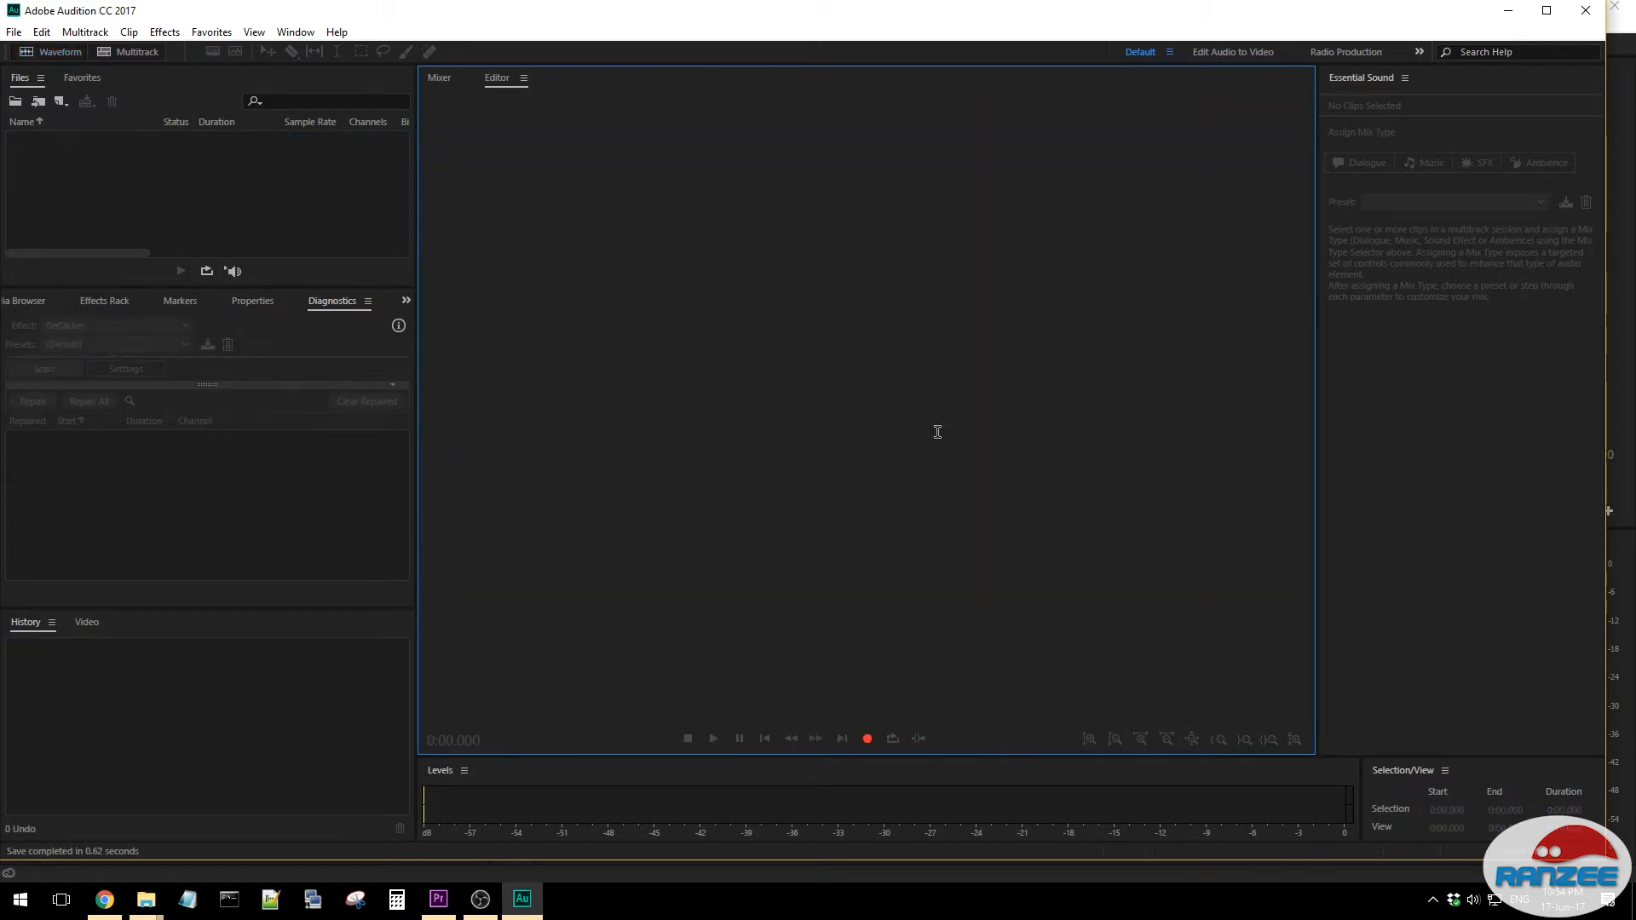
{"action": "left_click", "coordinate": [1585, 10]}
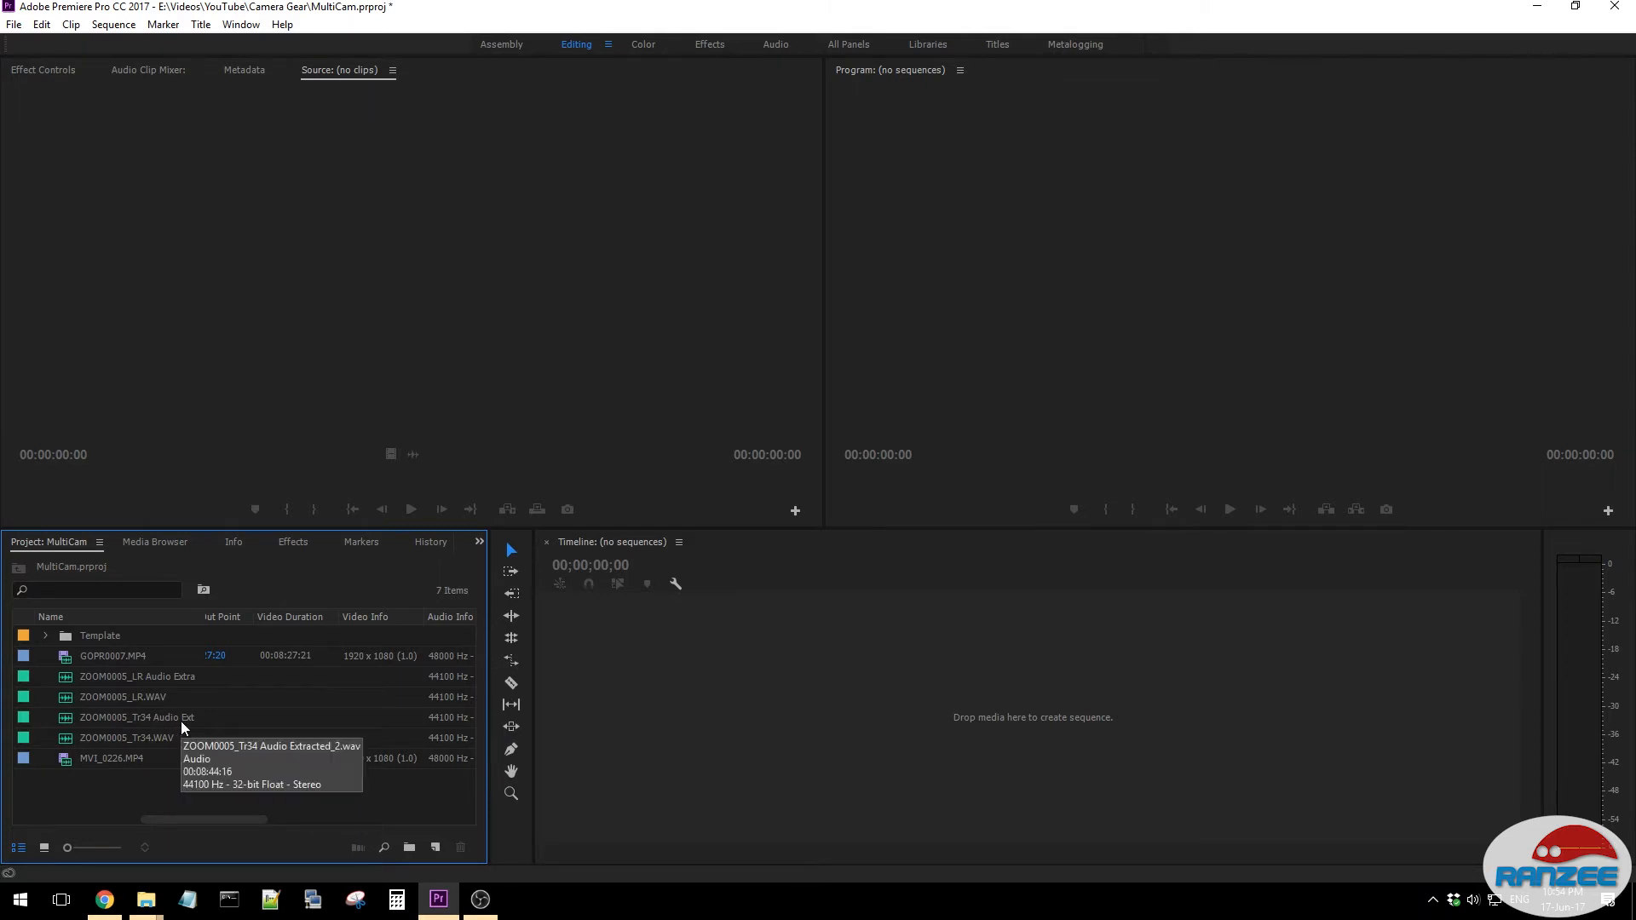
- Create a sequence from GOPR0007.MP4, set the clip's rotation to 180°, and close the sequence
{"action": "left_click_drag", "start_coordinate": [109, 654], "coordinate": [653, 673]}
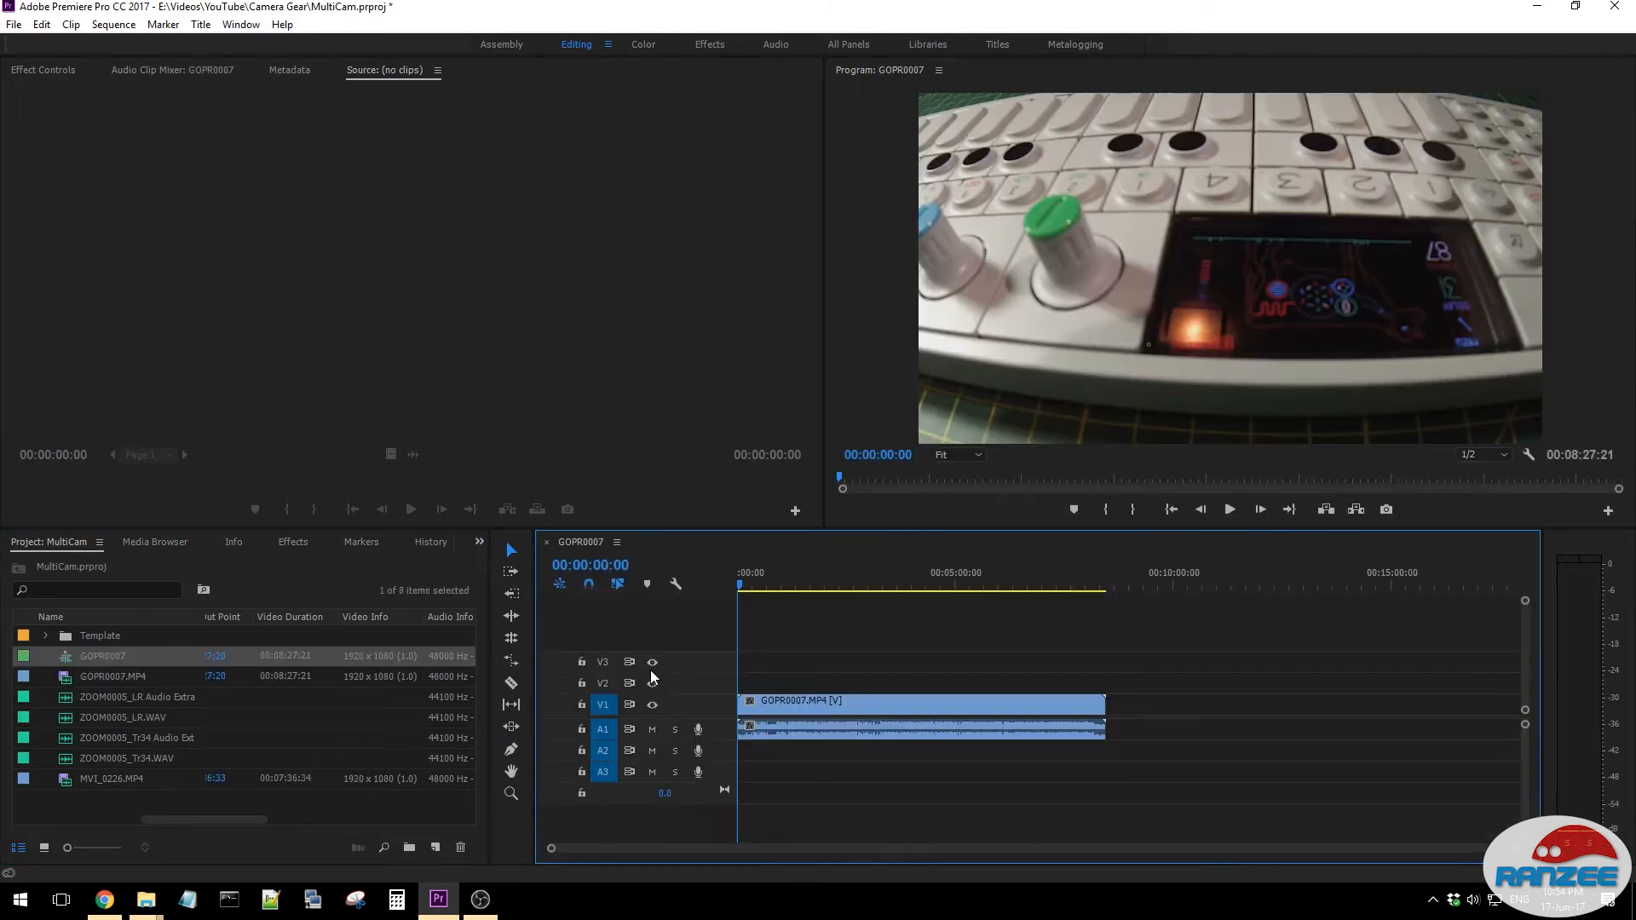
{"action": "left_click", "coordinate": [838, 702]}
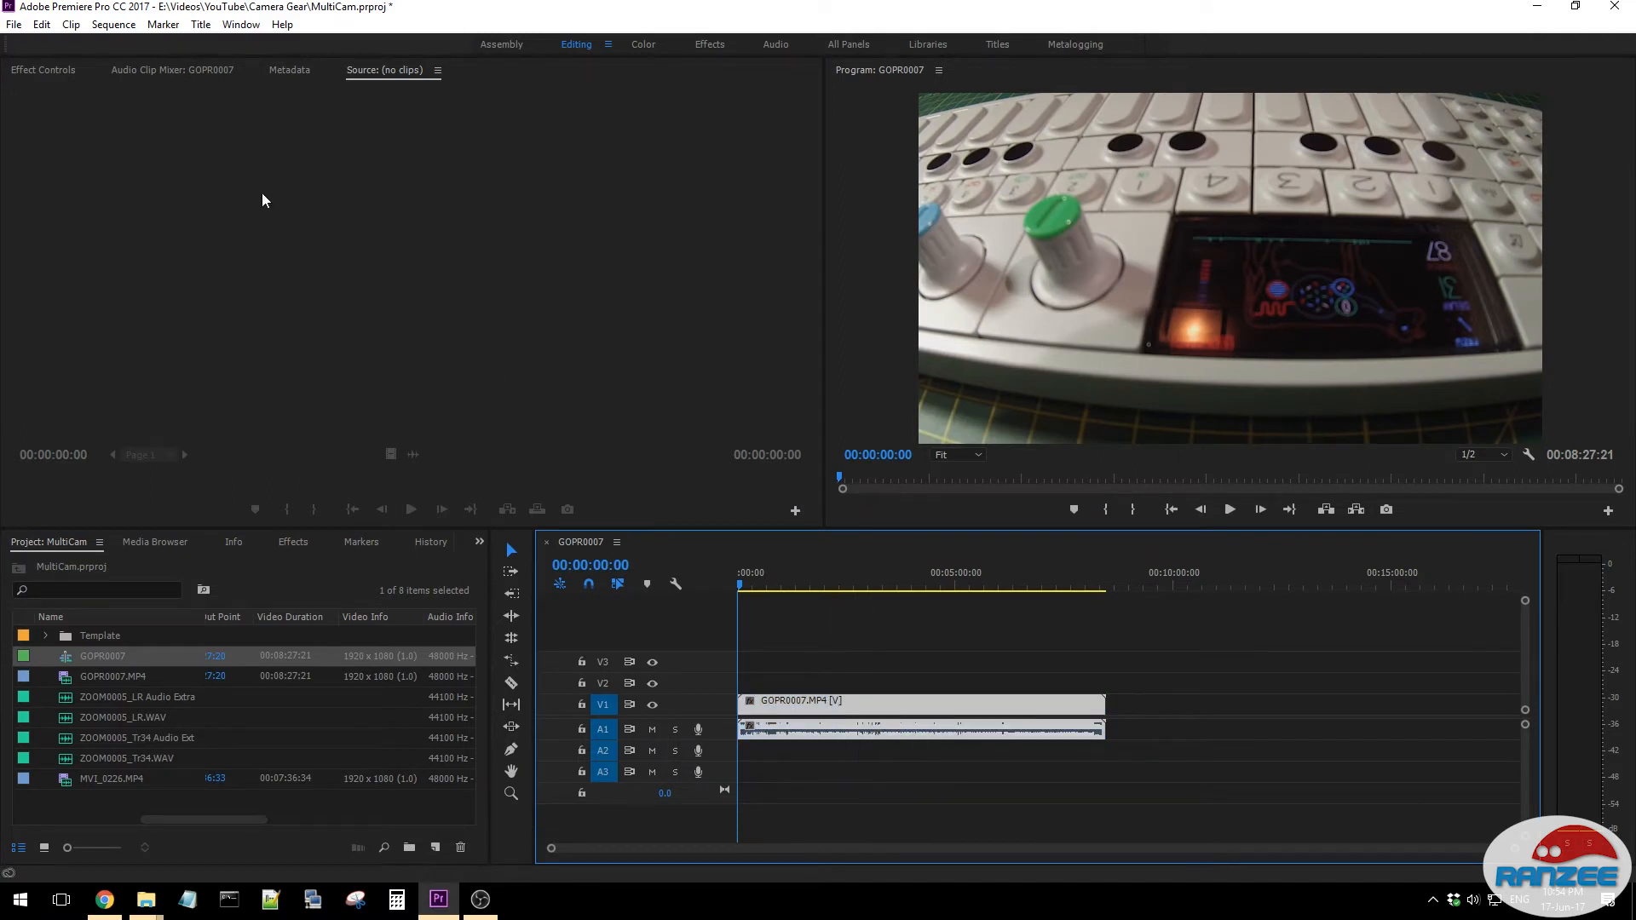
{"action": "left_click", "coordinate": [41, 71]}
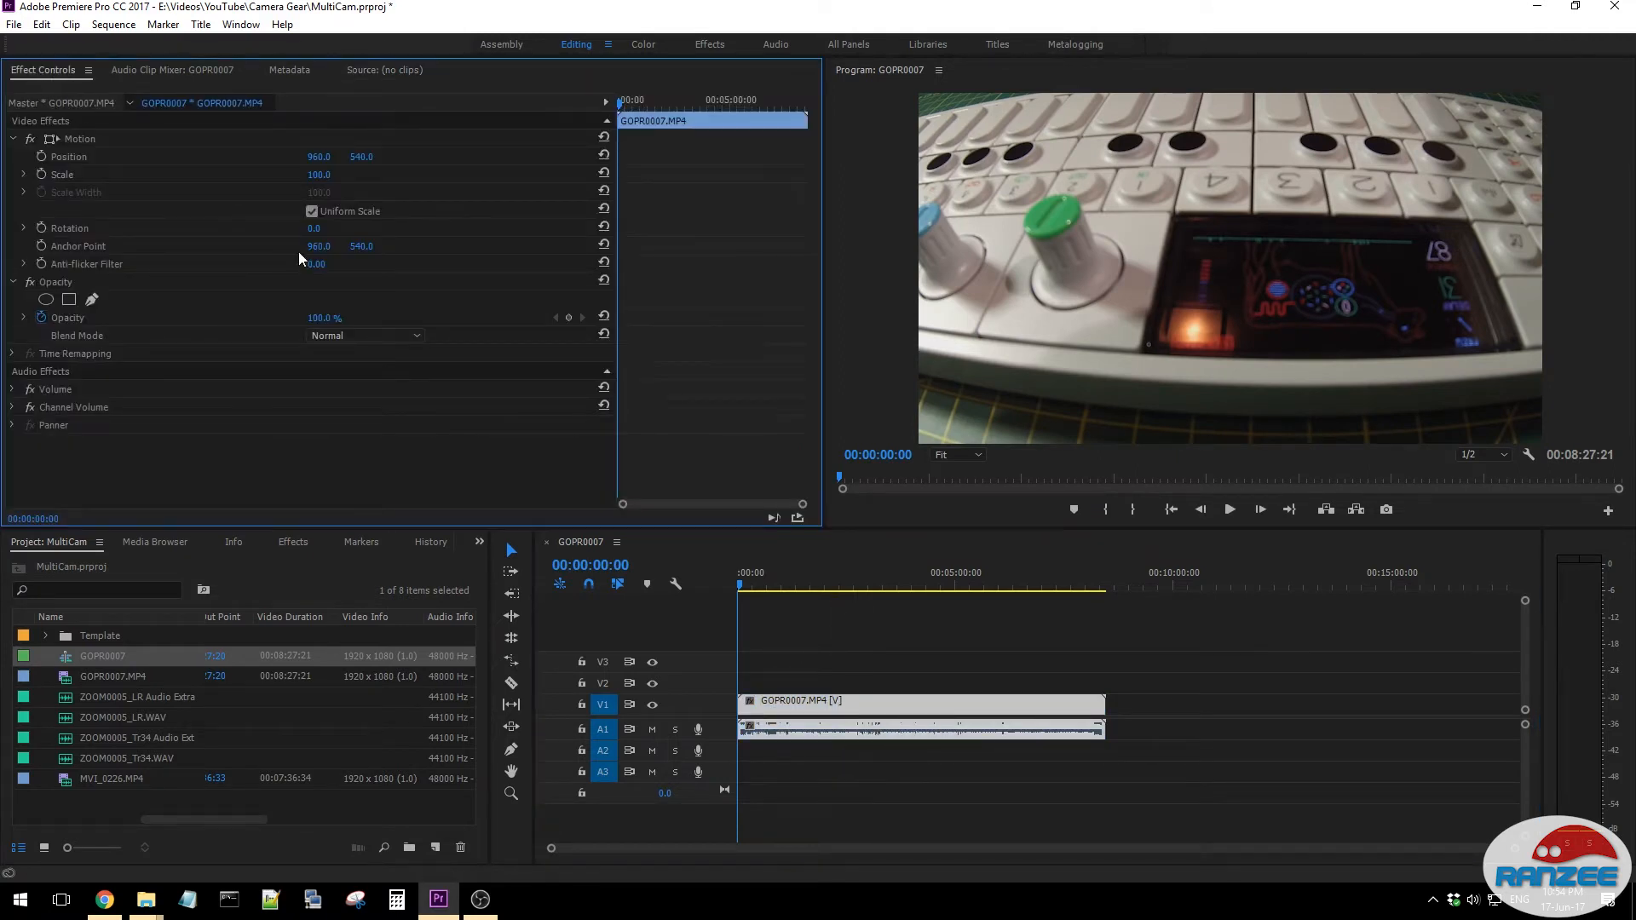
{"action": "left_click", "coordinate": [313, 228]}
{"action": "type", "text": "180"}
{"action": "key", "text": "Return"}
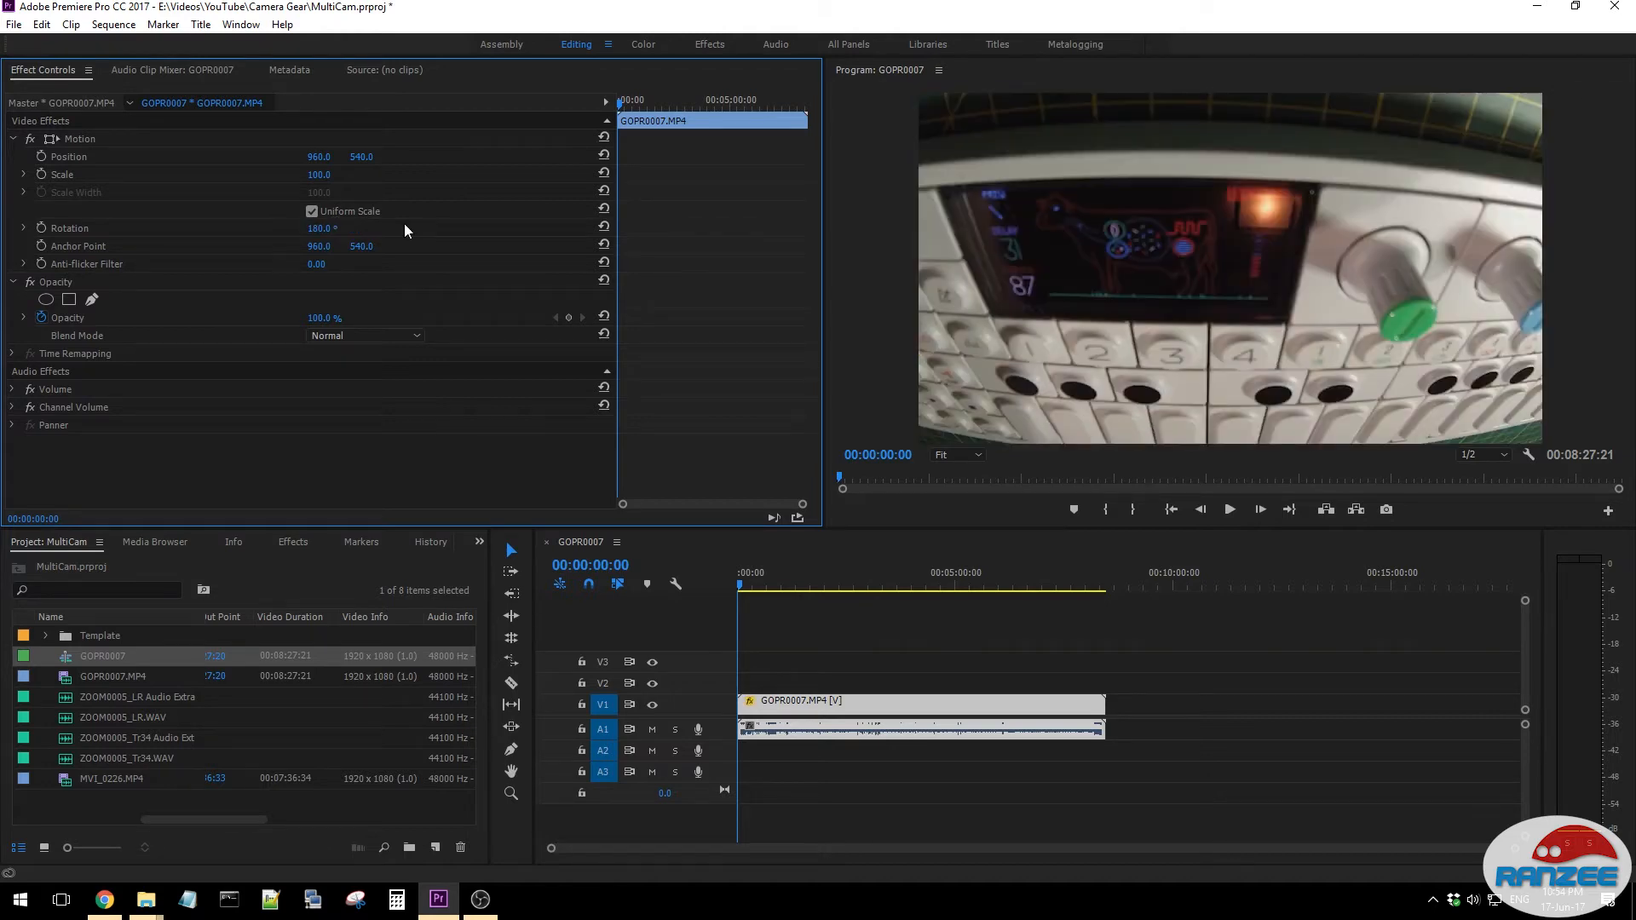
{"action": "left_click", "coordinate": [548, 543]}
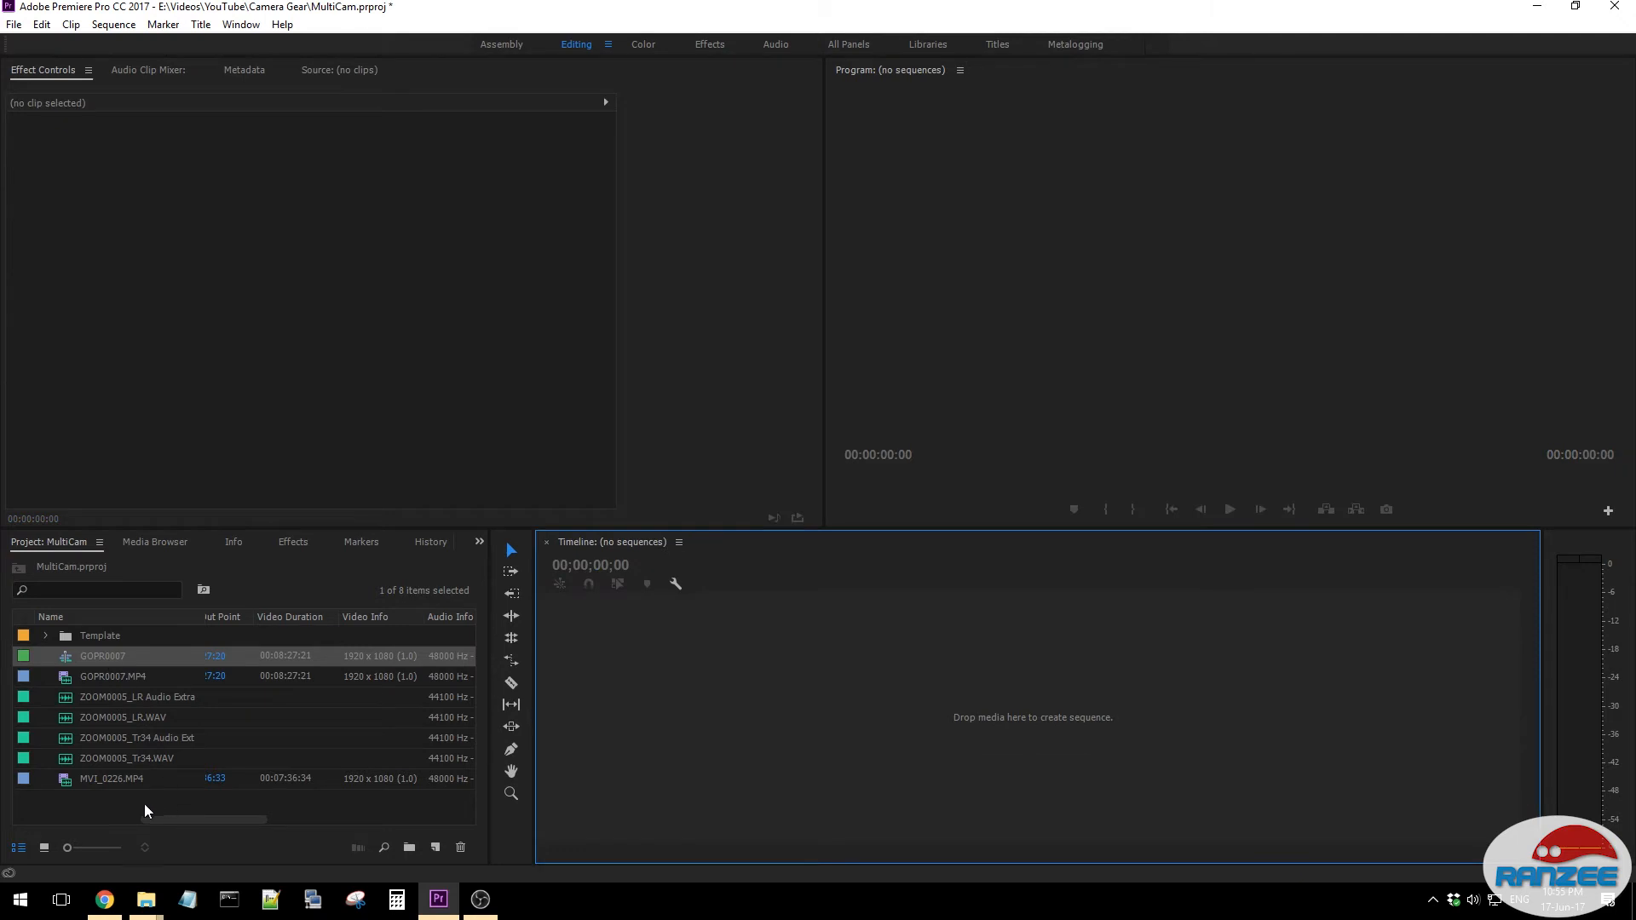
- Create a sequence from MVI_0226.MP4 and set the clip's rotation to 180°
{"action": "left_click_drag", "start_coordinate": [102, 779], "coordinate": [851, 671]}
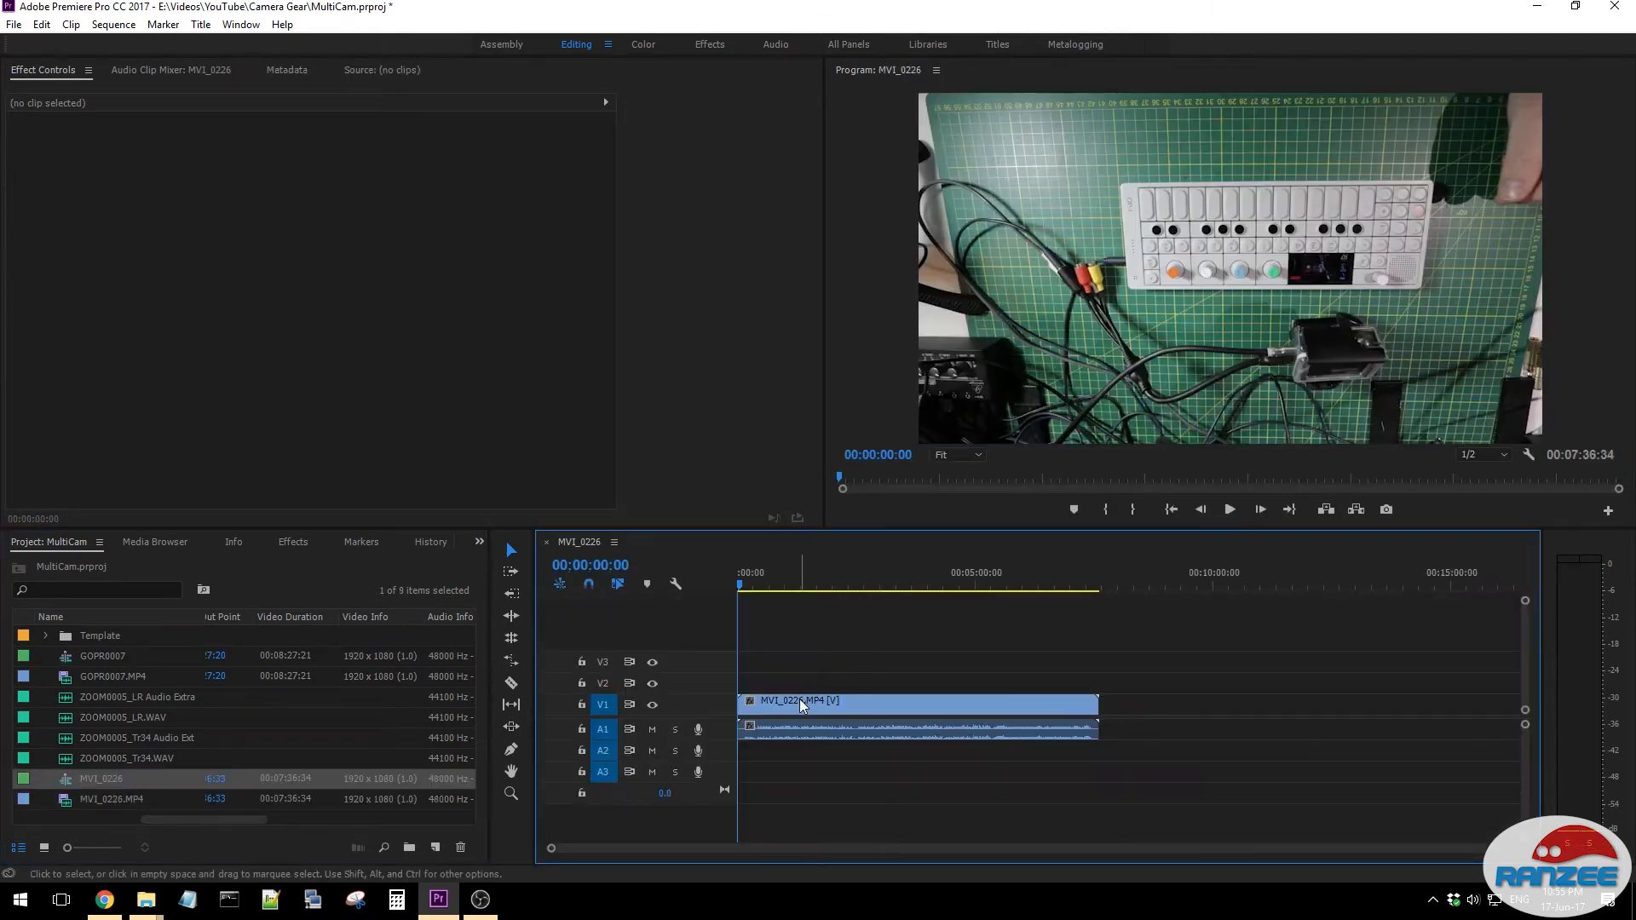
{"action": "left_click", "coordinate": [802, 704]}
{"action": "left_click", "coordinate": [312, 228]}
{"action": "type", "text": "180"}
{"action": "key", "text": "Return"}
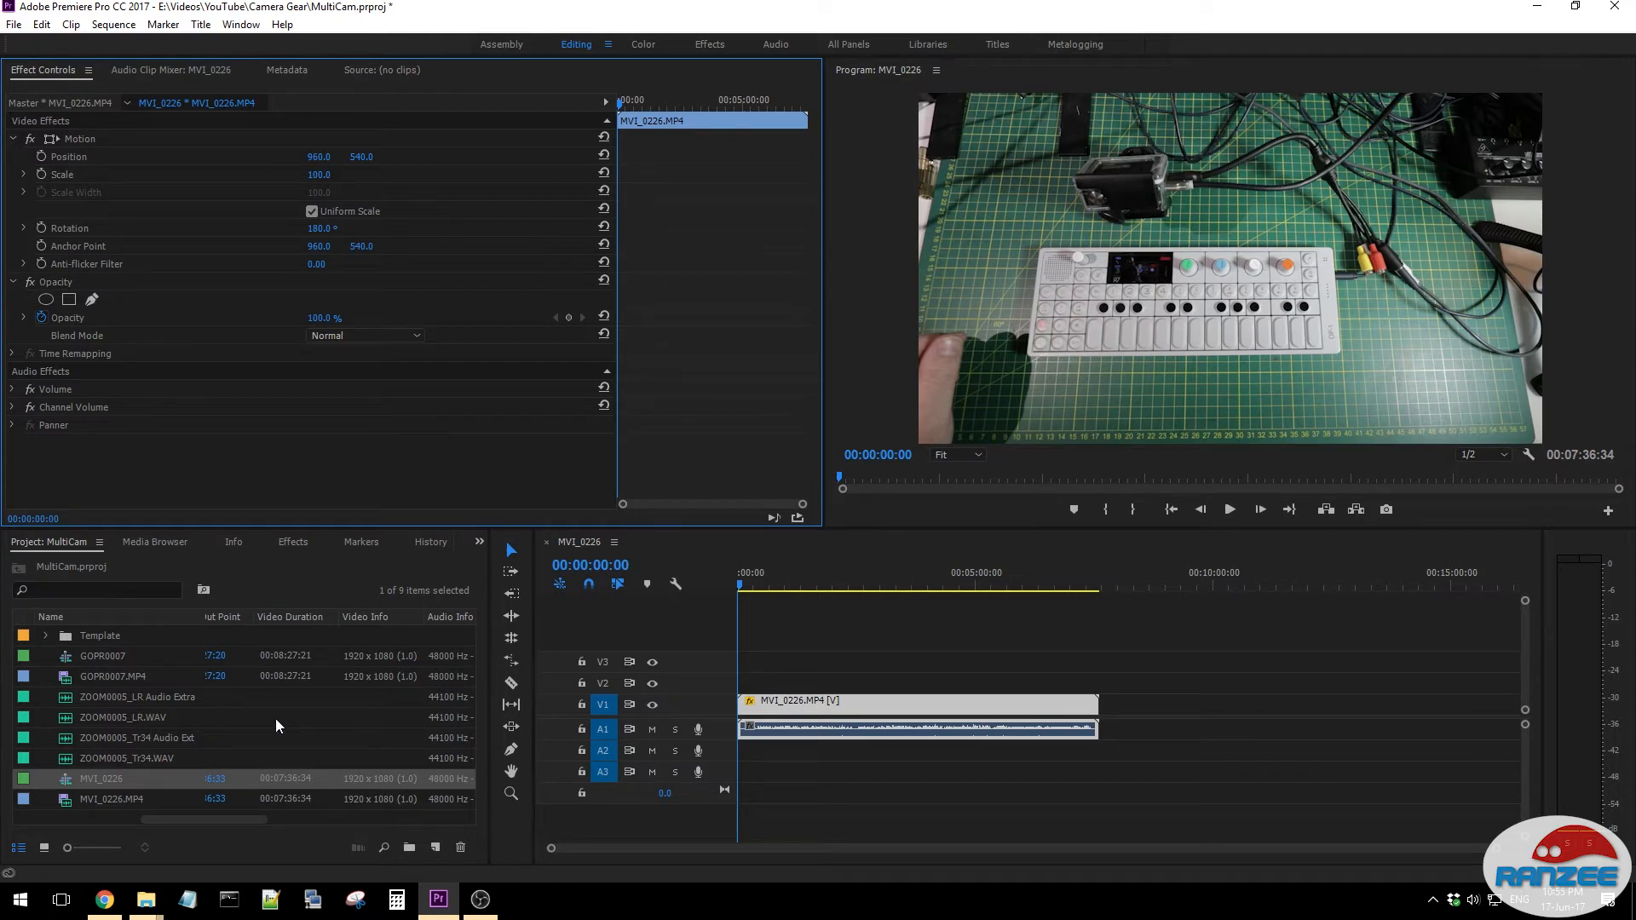
- Create a multi-camera source sequence from the GOPR0007 and MVI_0226 sequences and both extracted ZOOM0005 audio files, synchronized by audio on track channel 1
{"action": "left_click", "coordinate": [100, 657], "text": "ctrl"}
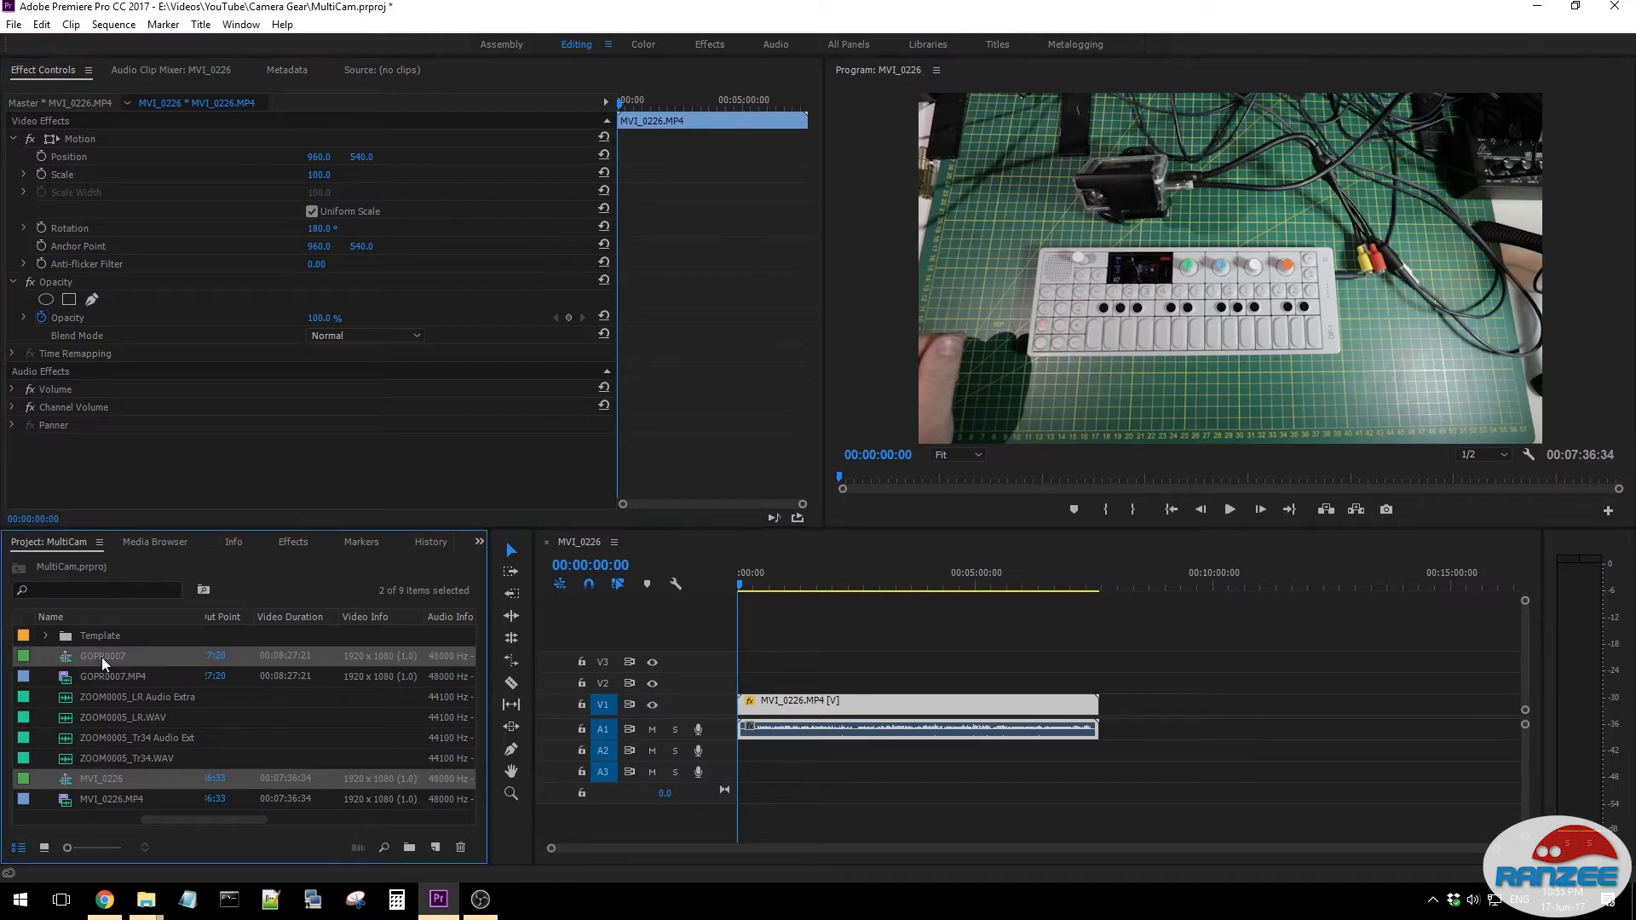
{"action": "left_click", "coordinate": [168, 697], "text": "ctrl"}
{"action": "left_click", "coordinate": [167, 736], "text": "ctrl"}
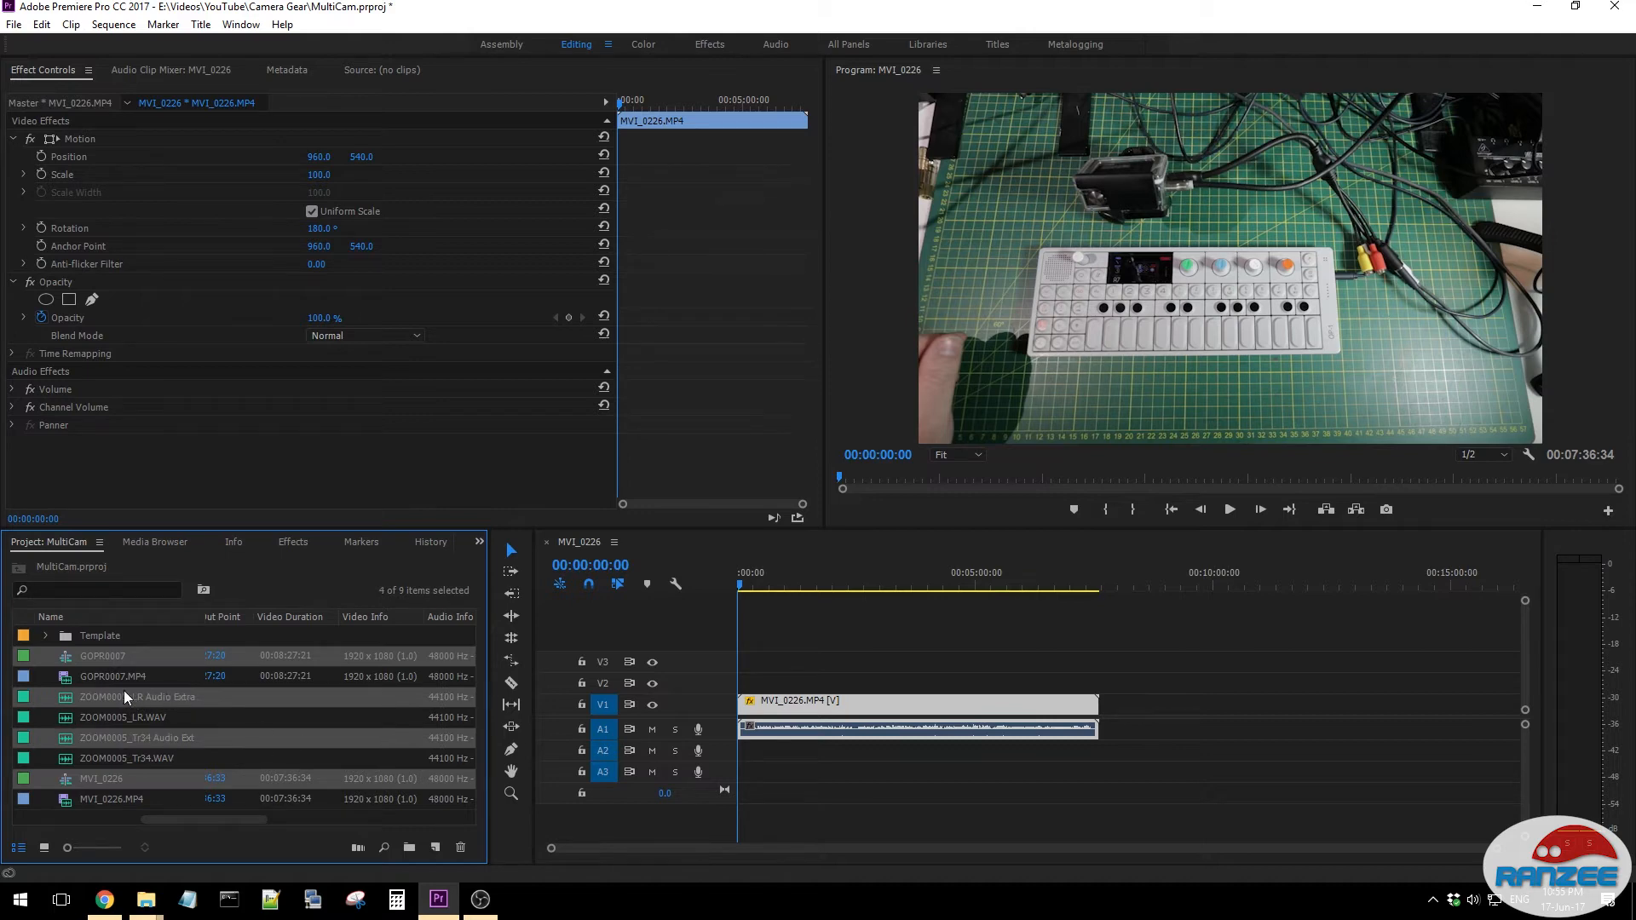
{"action": "right_click", "coordinate": [173, 697]}
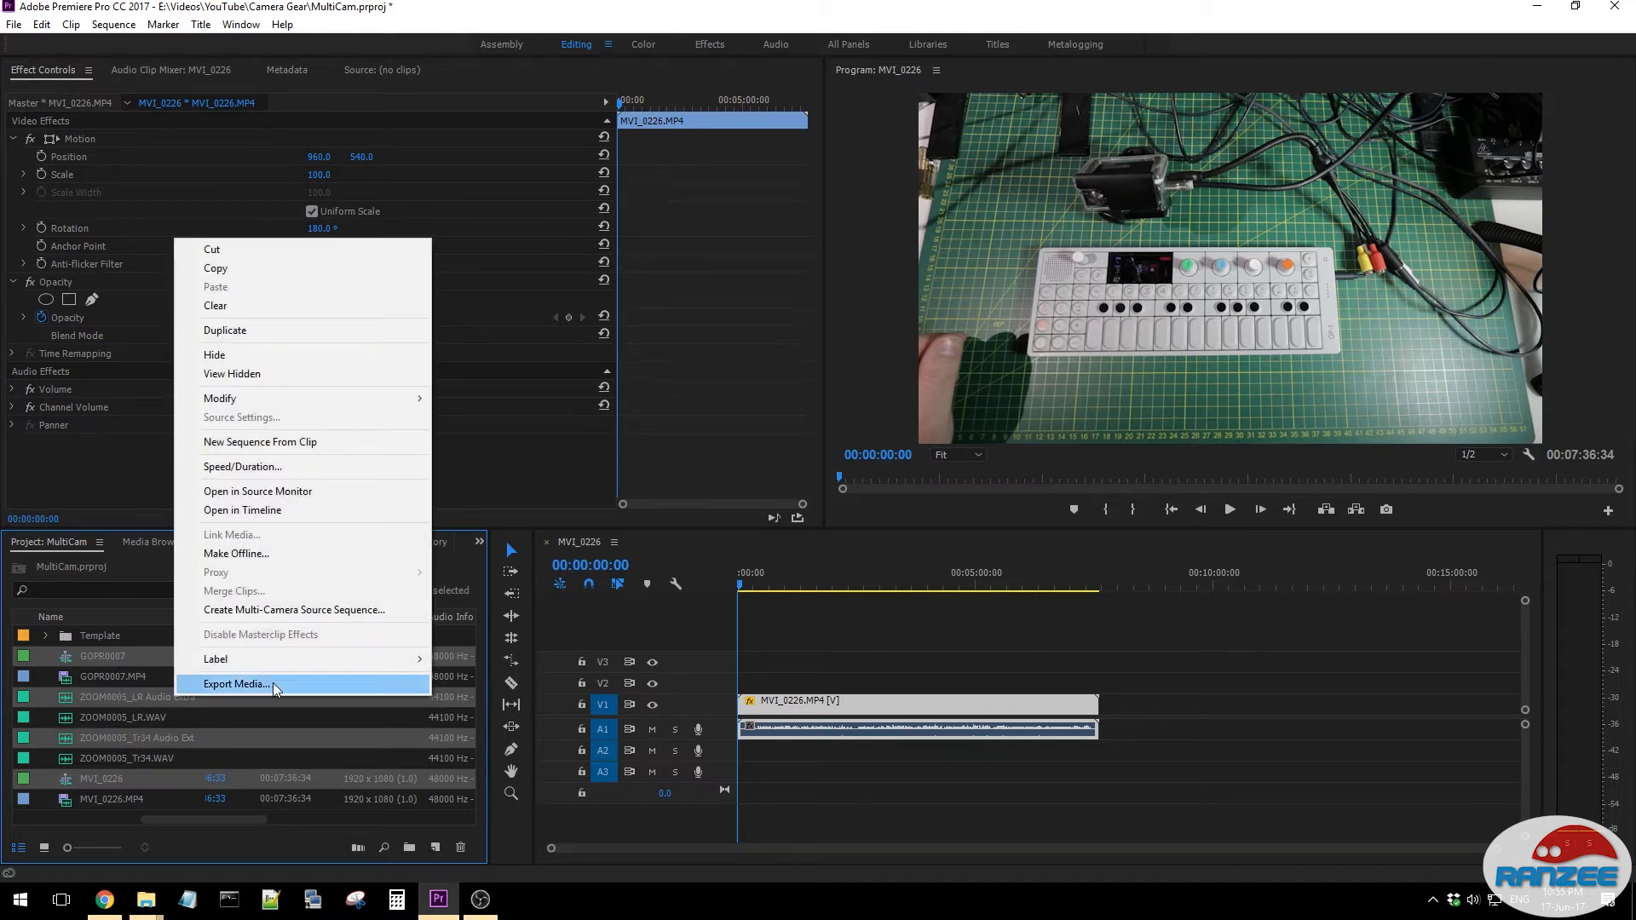
{"action": "left_click", "coordinate": [234, 611]}
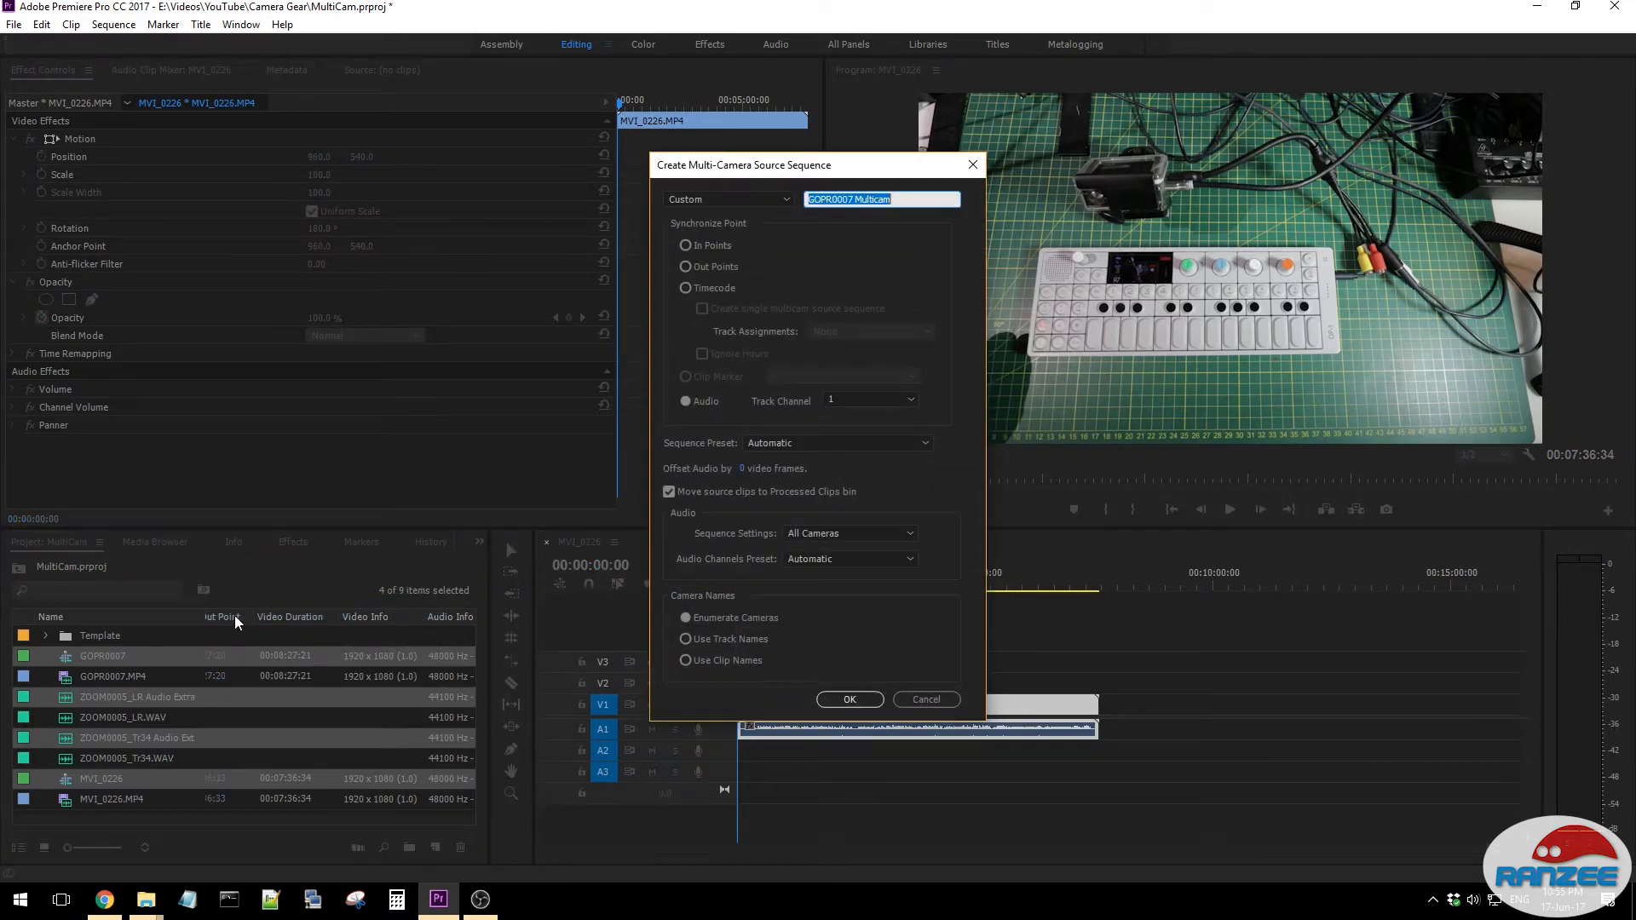
{"action": "left_click", "coordinate": [856, 703]}
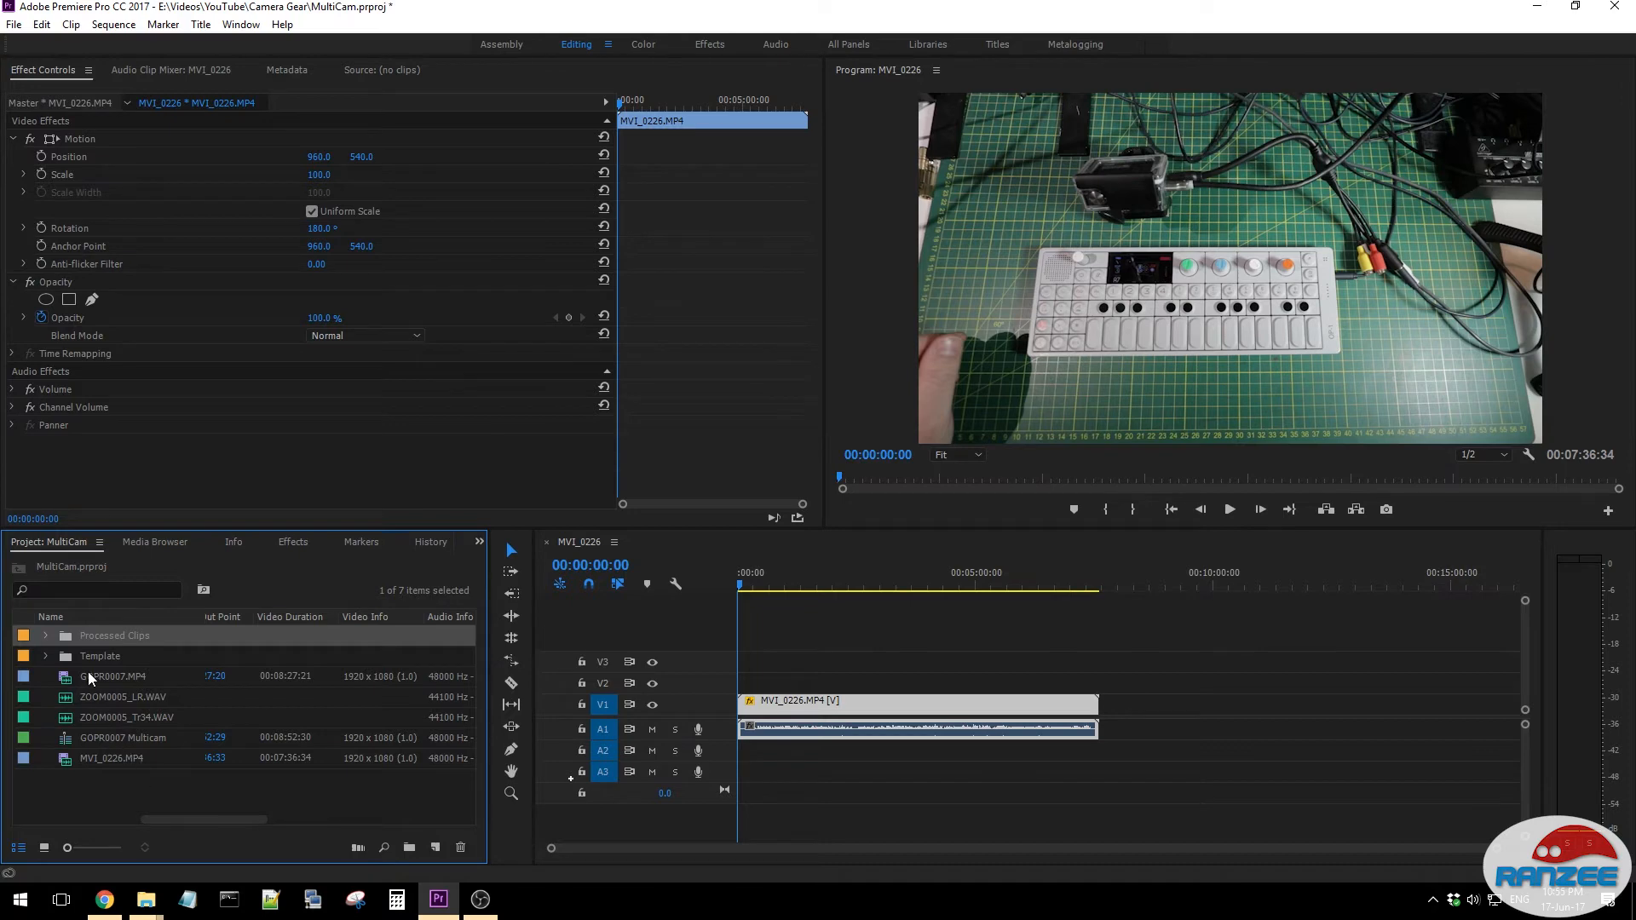
- Close the MVI_0226 sequence and create a new sequence from the GOPR0007 Multicam source
{"action": "left_click", "coordinate": [107, 738]}
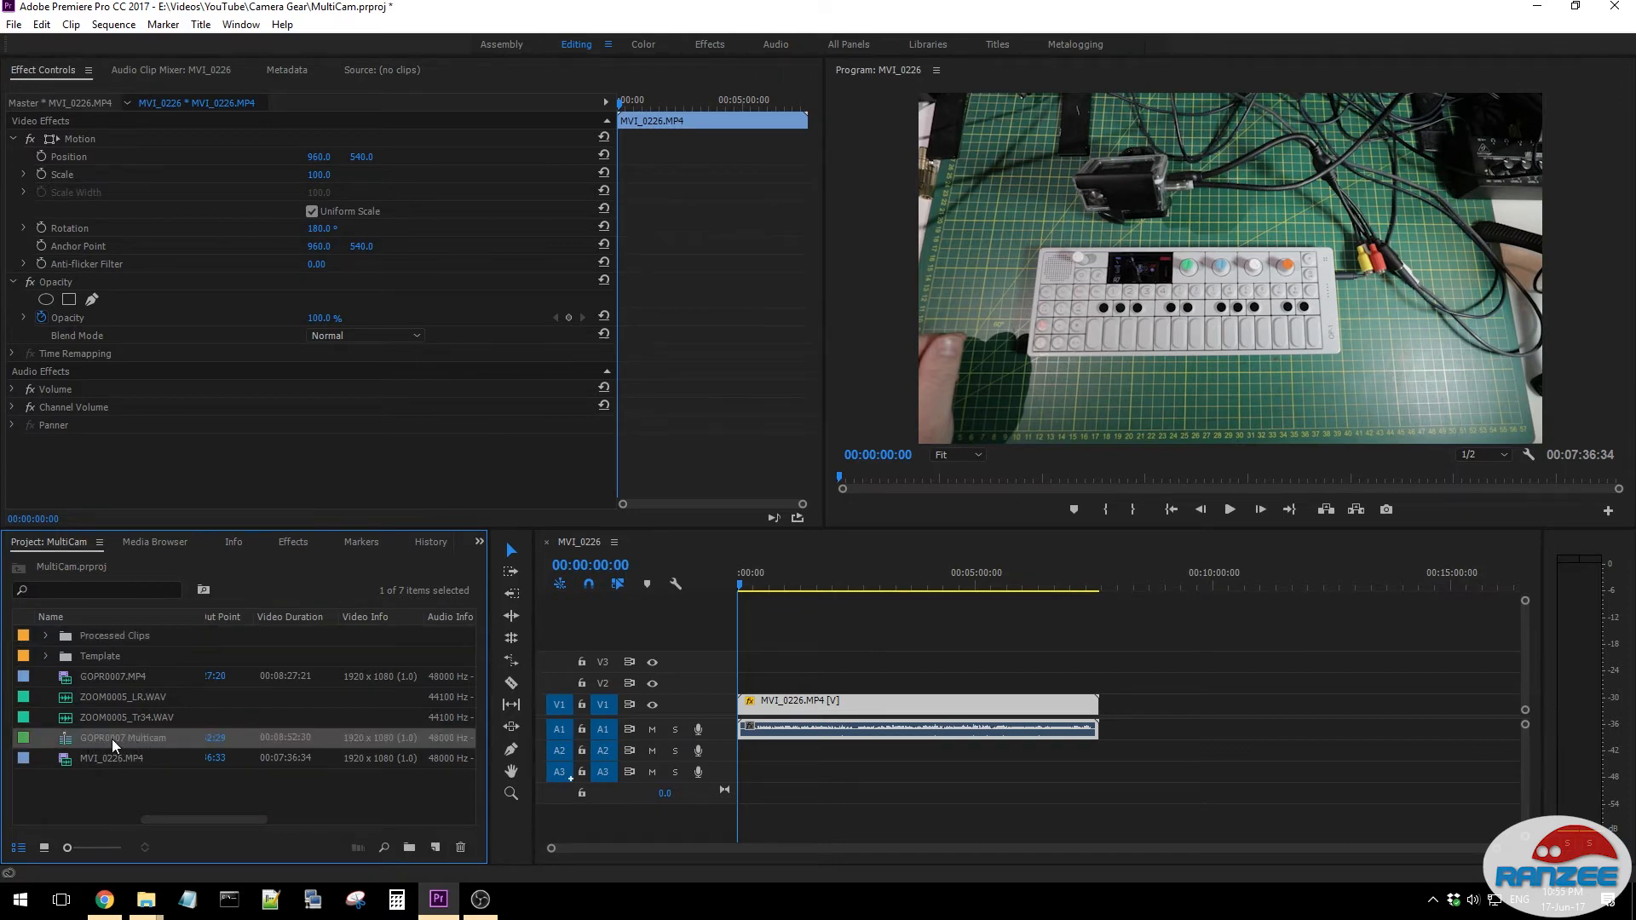
{"action": "left_click", "coordinate": [547, 544]}
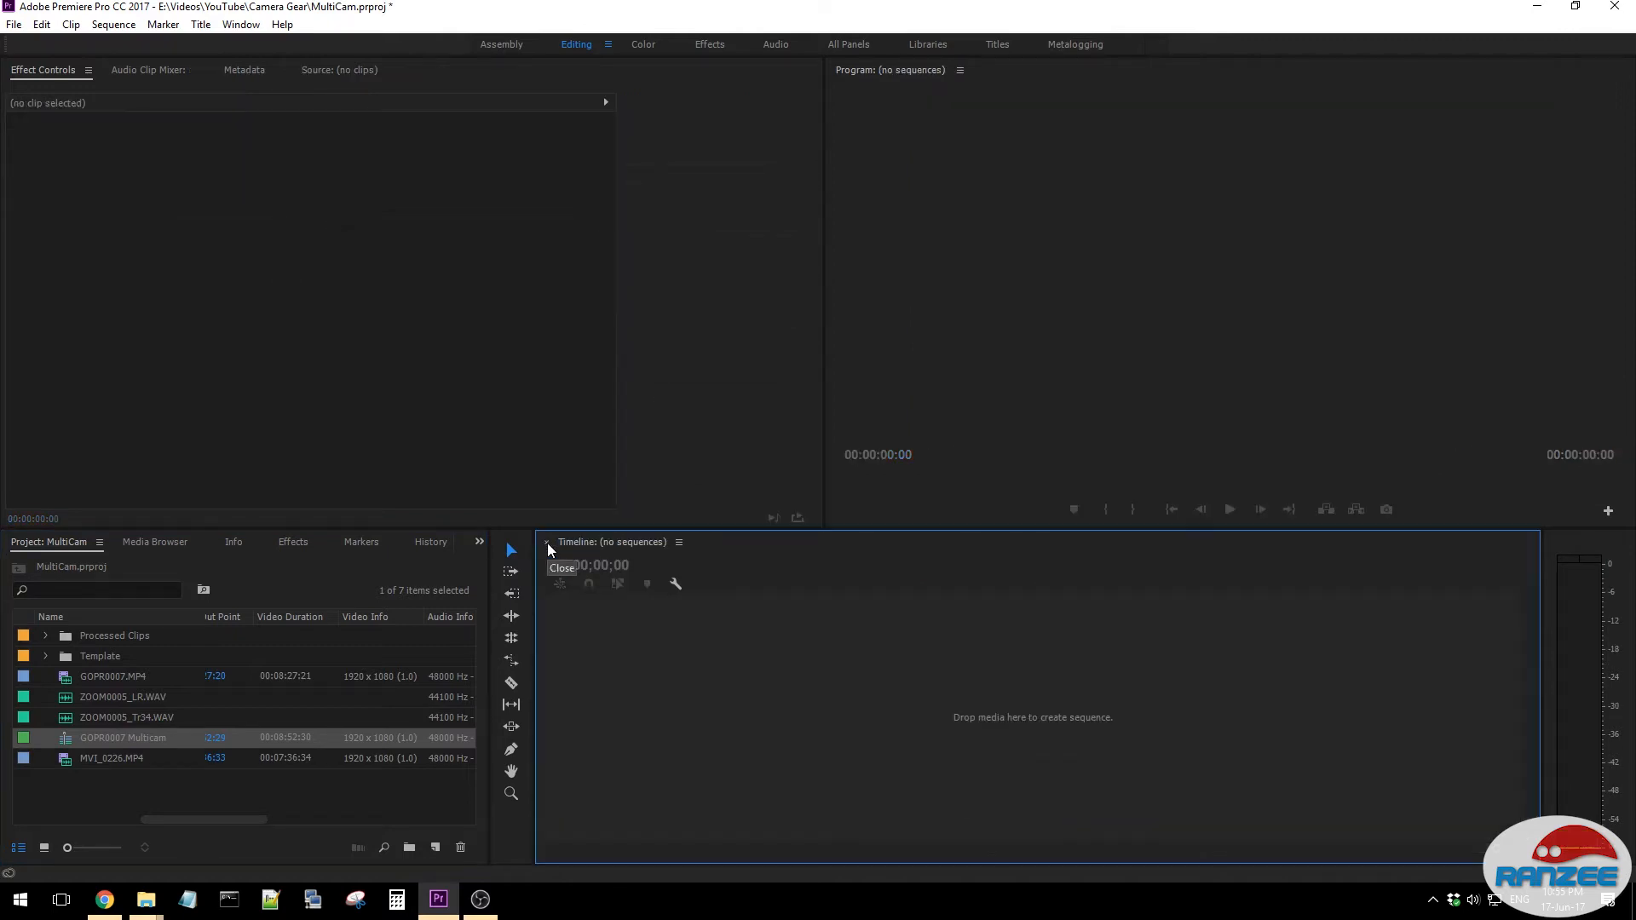
{"action": "left_click", "coordinate": [45, 636]}
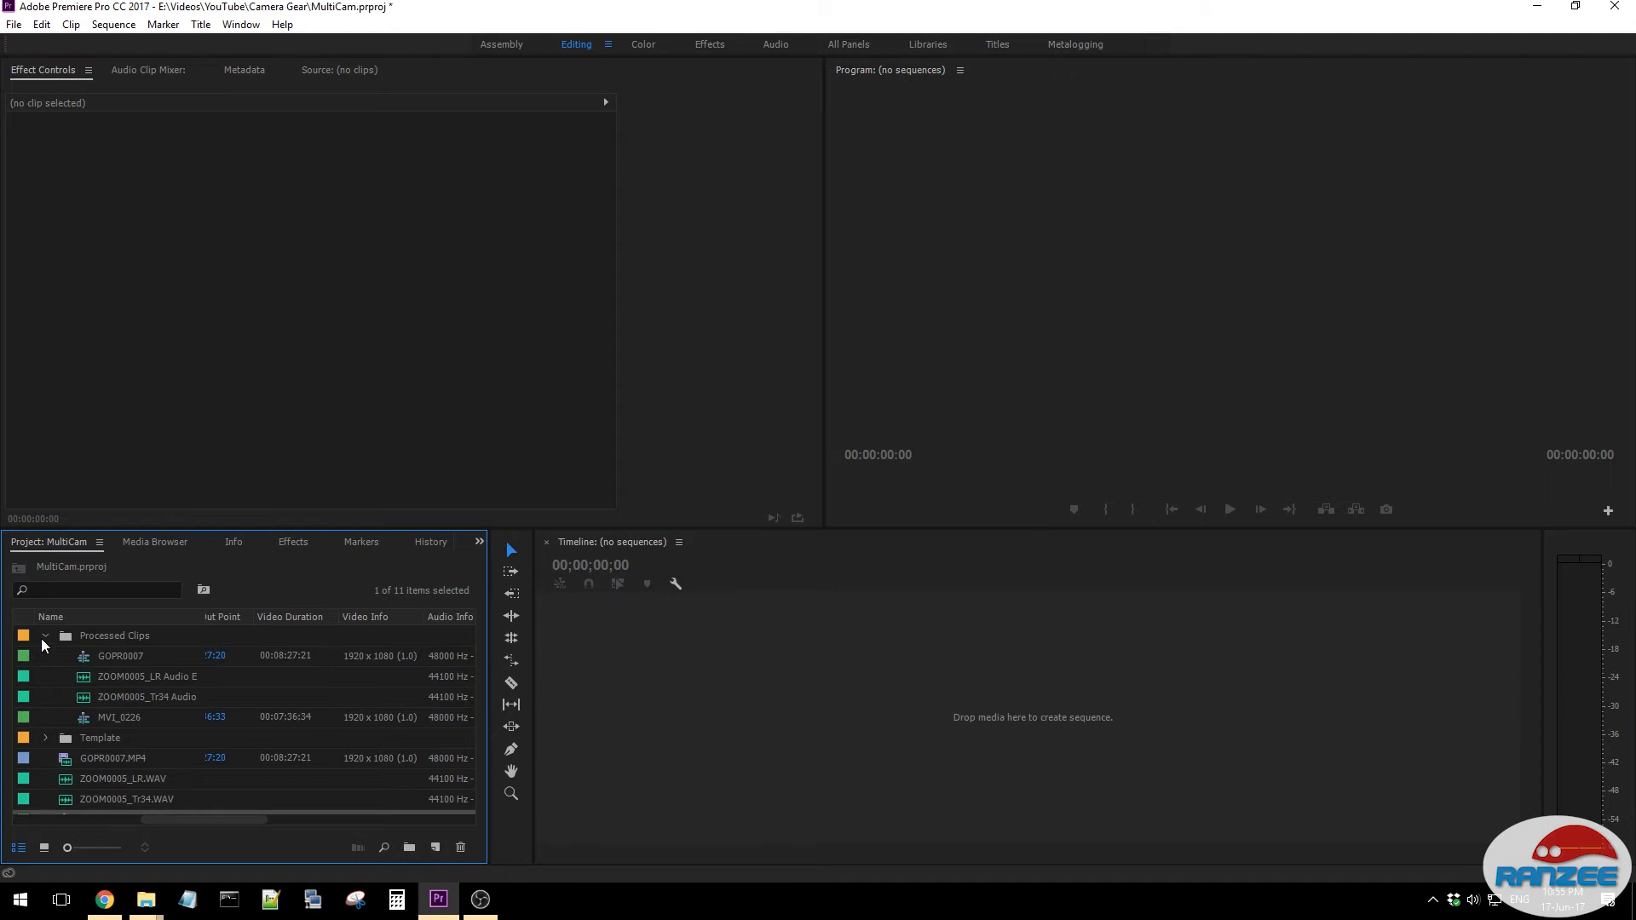
{"action": "left_click", "coordinate": [46, 635]}
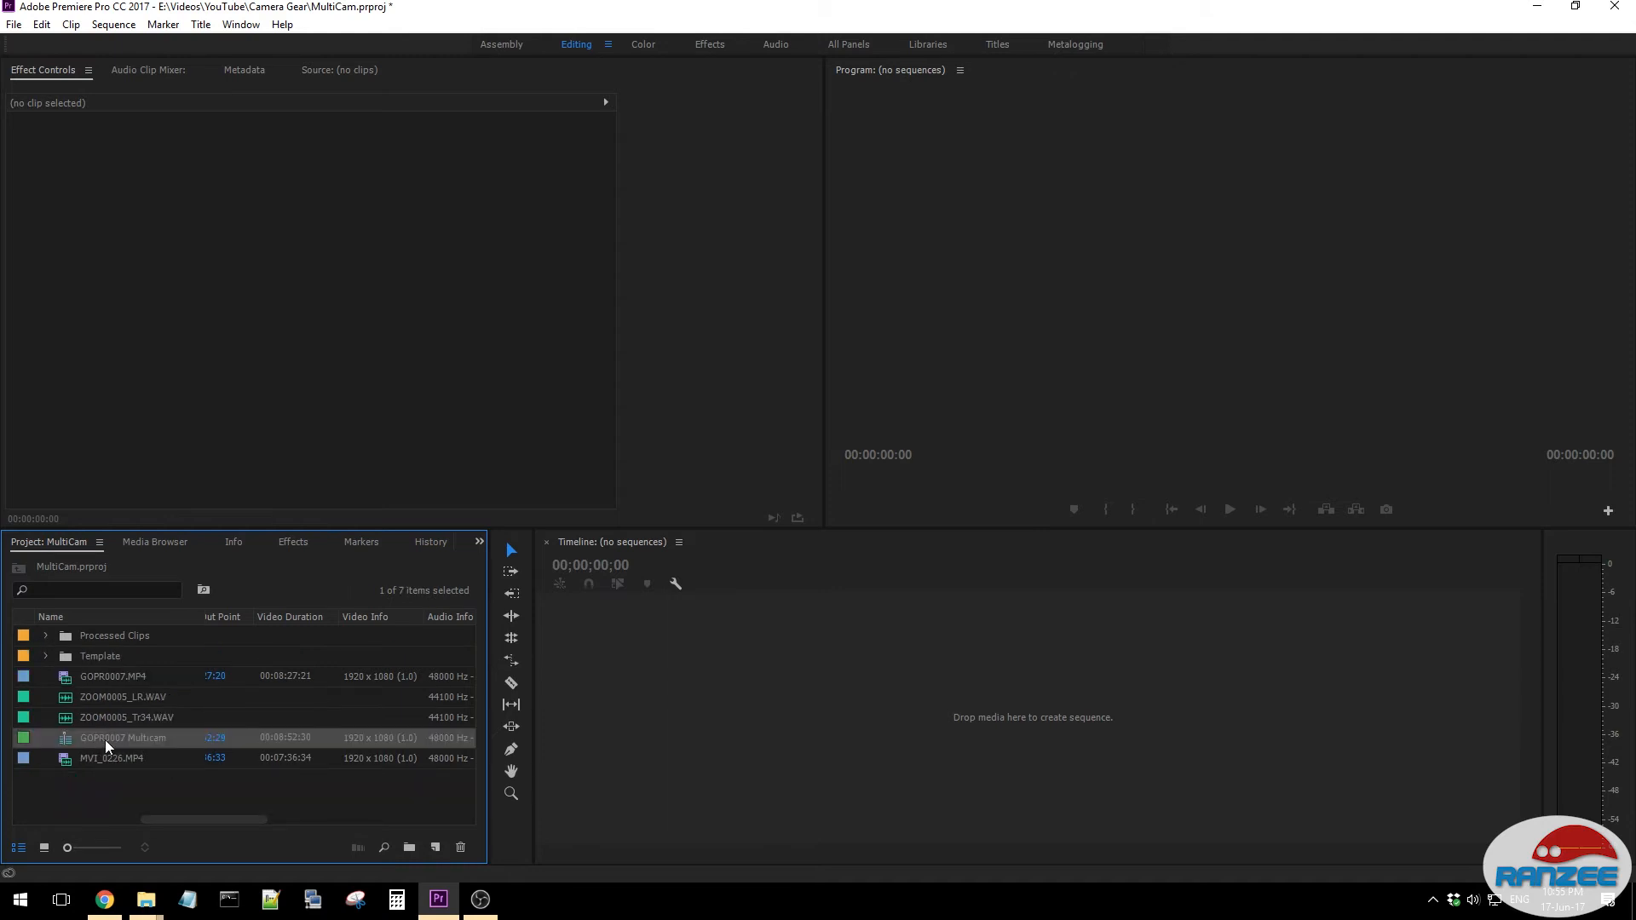
{"action": "left_click_drag", "start_coordinate": [114, 738], "coordinate": [754, 697]}
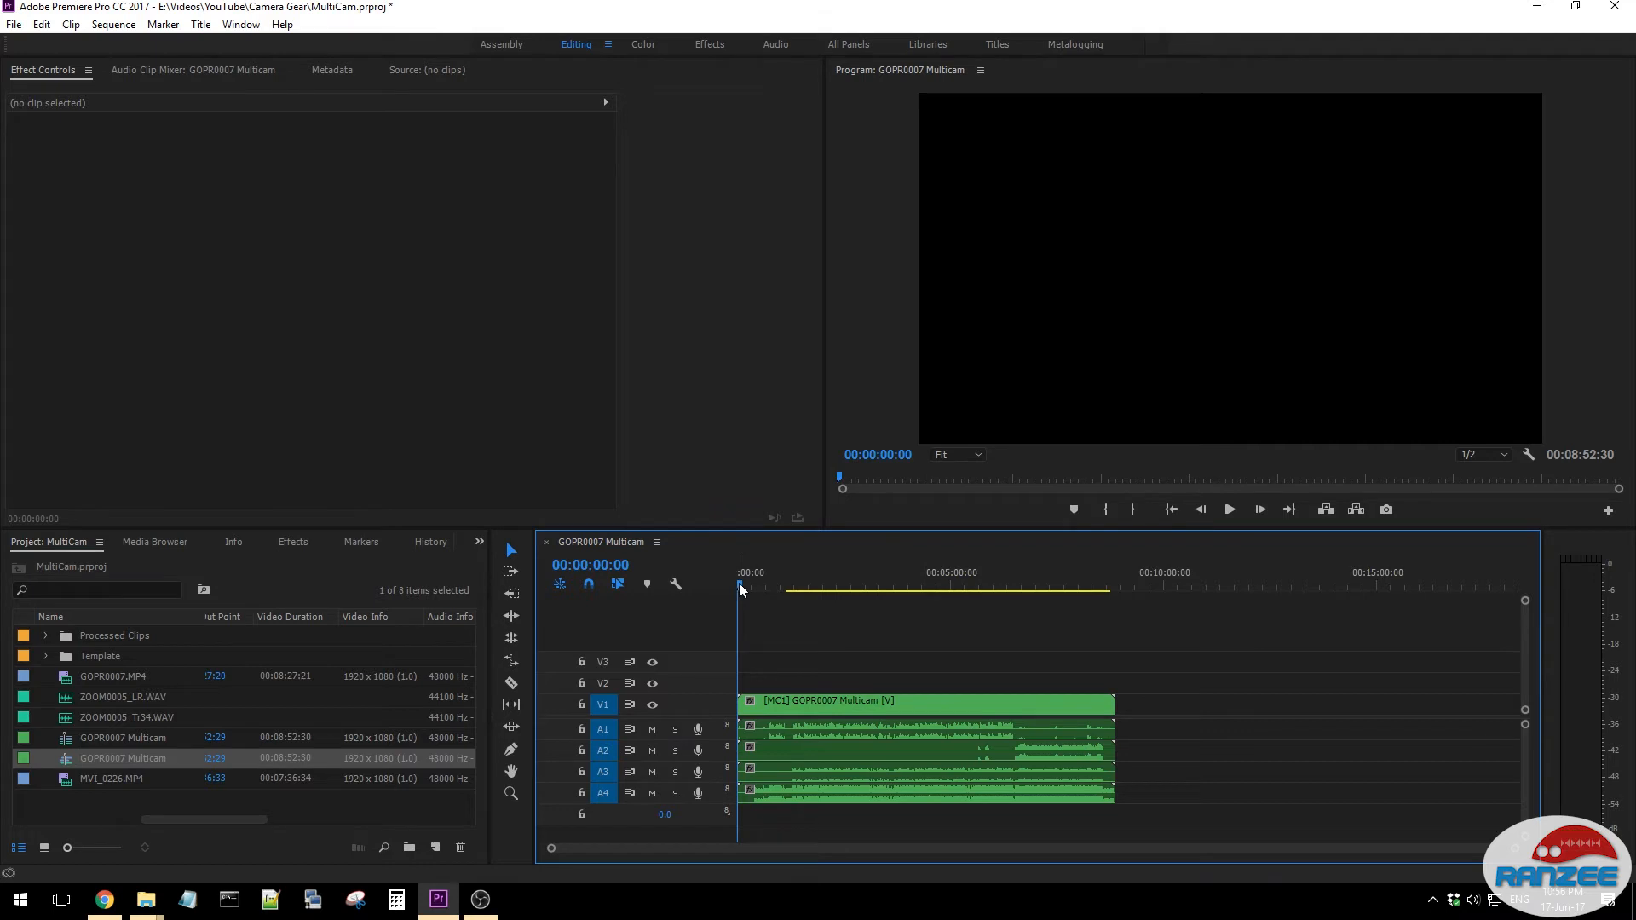
- Move the playhead to 00:03:05:39 and set the program monitor's display mode to Multi-Camera
{"action": "left_click_drag", "start_coordinate": [740, 588], "coordinate": [871, 567]}
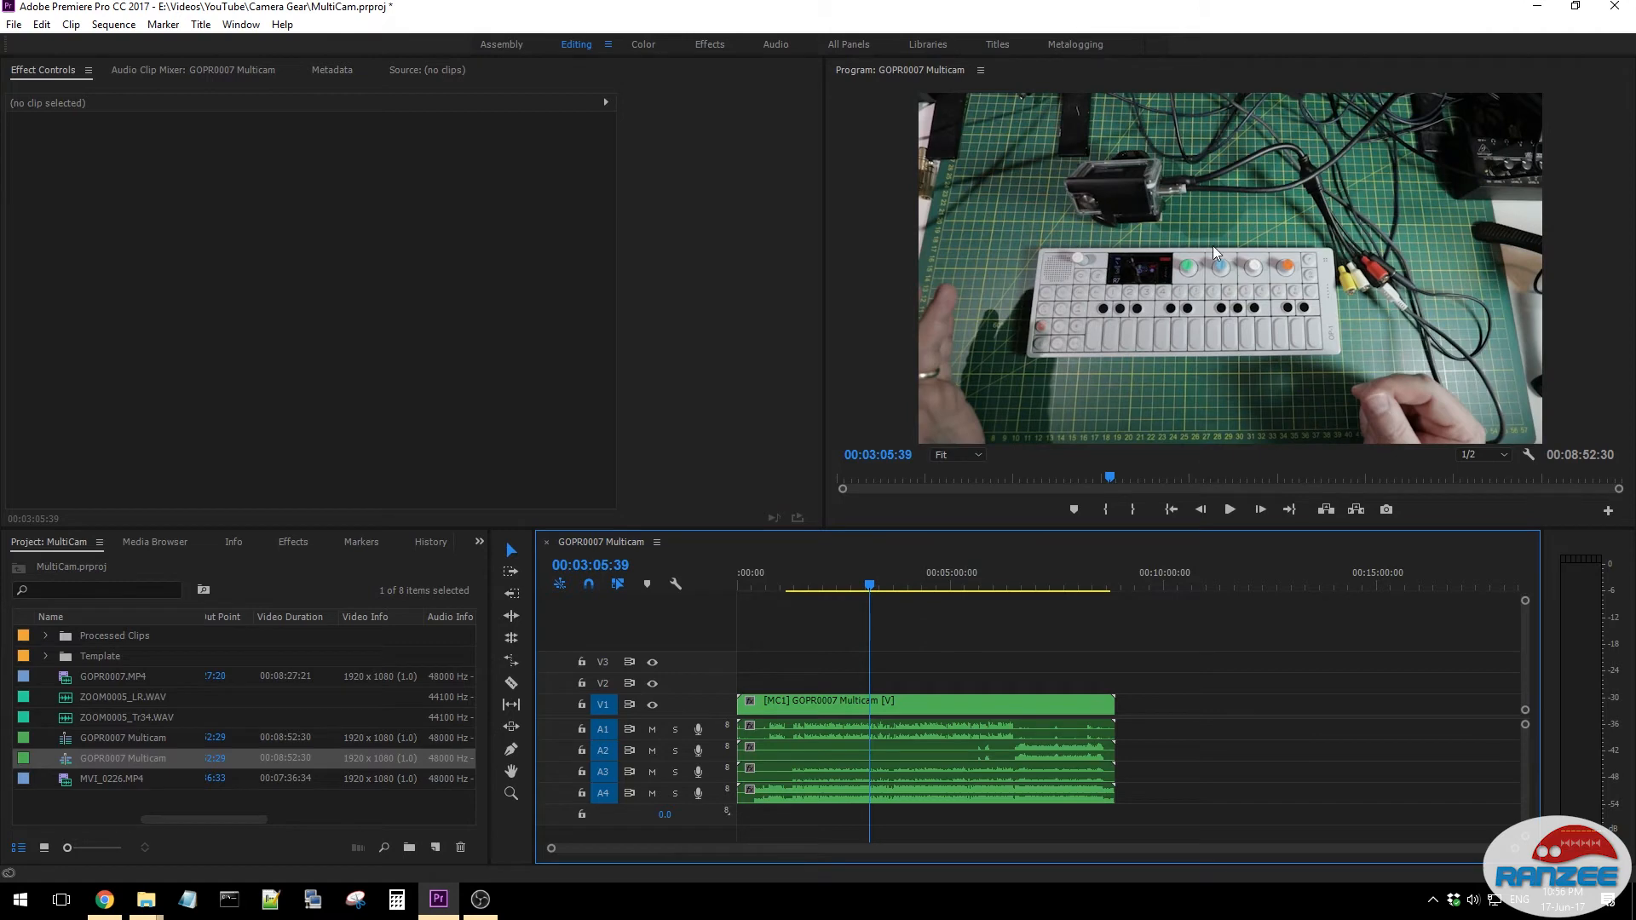
{"action": "right_click", "coordinate": [1201, 272]}
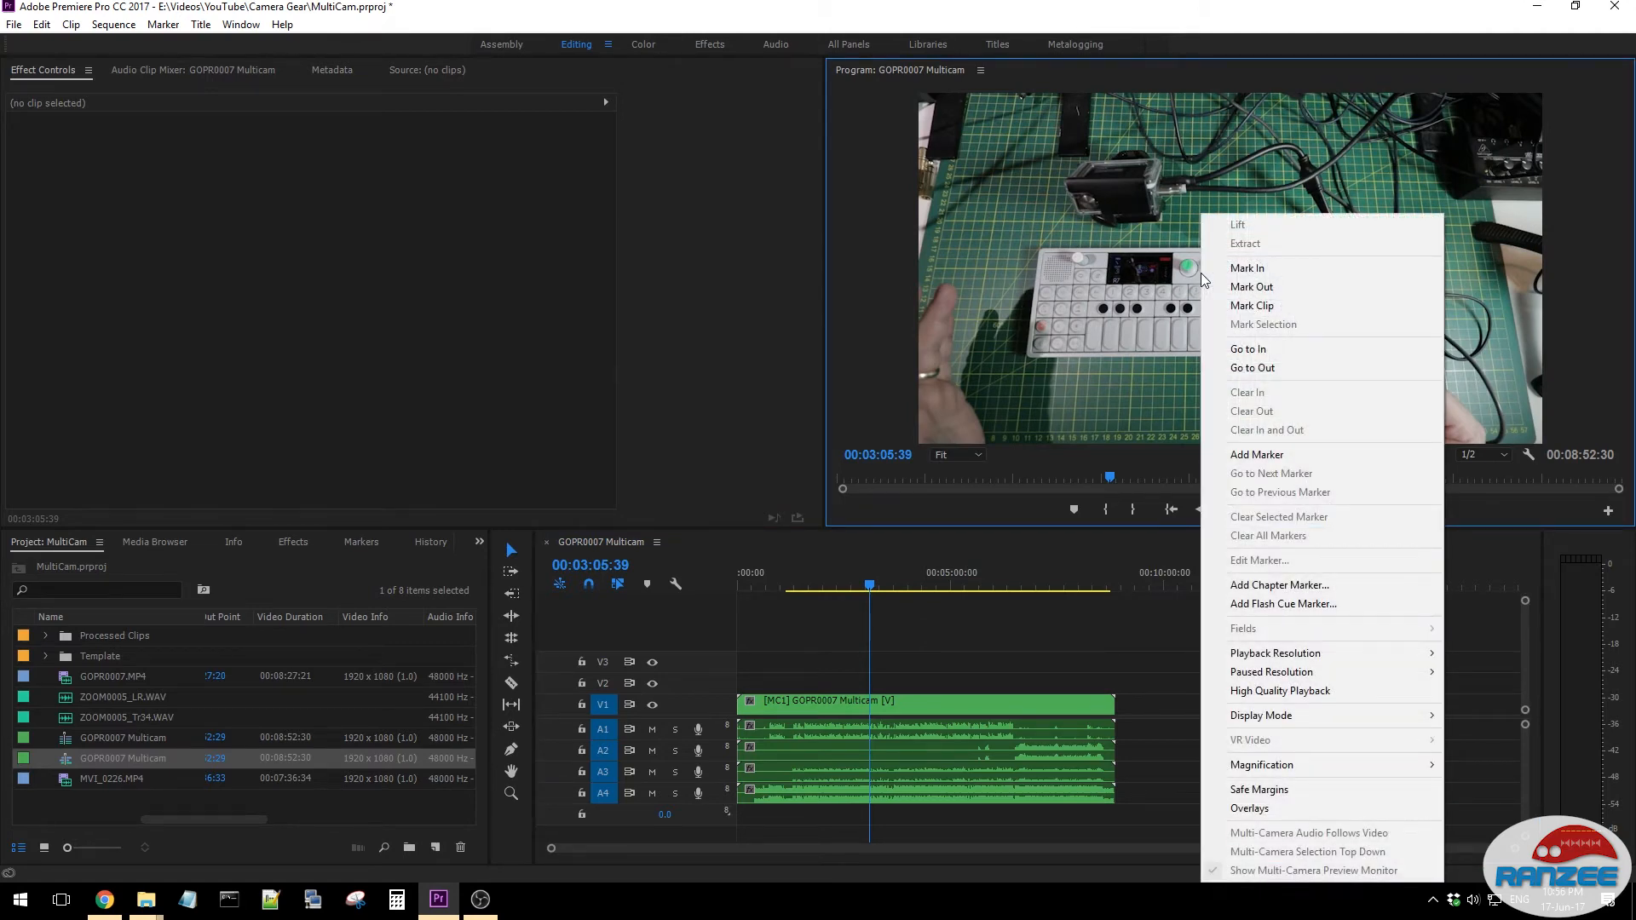
{"action": "mouse_move", "coordinate": [1359, 716]}
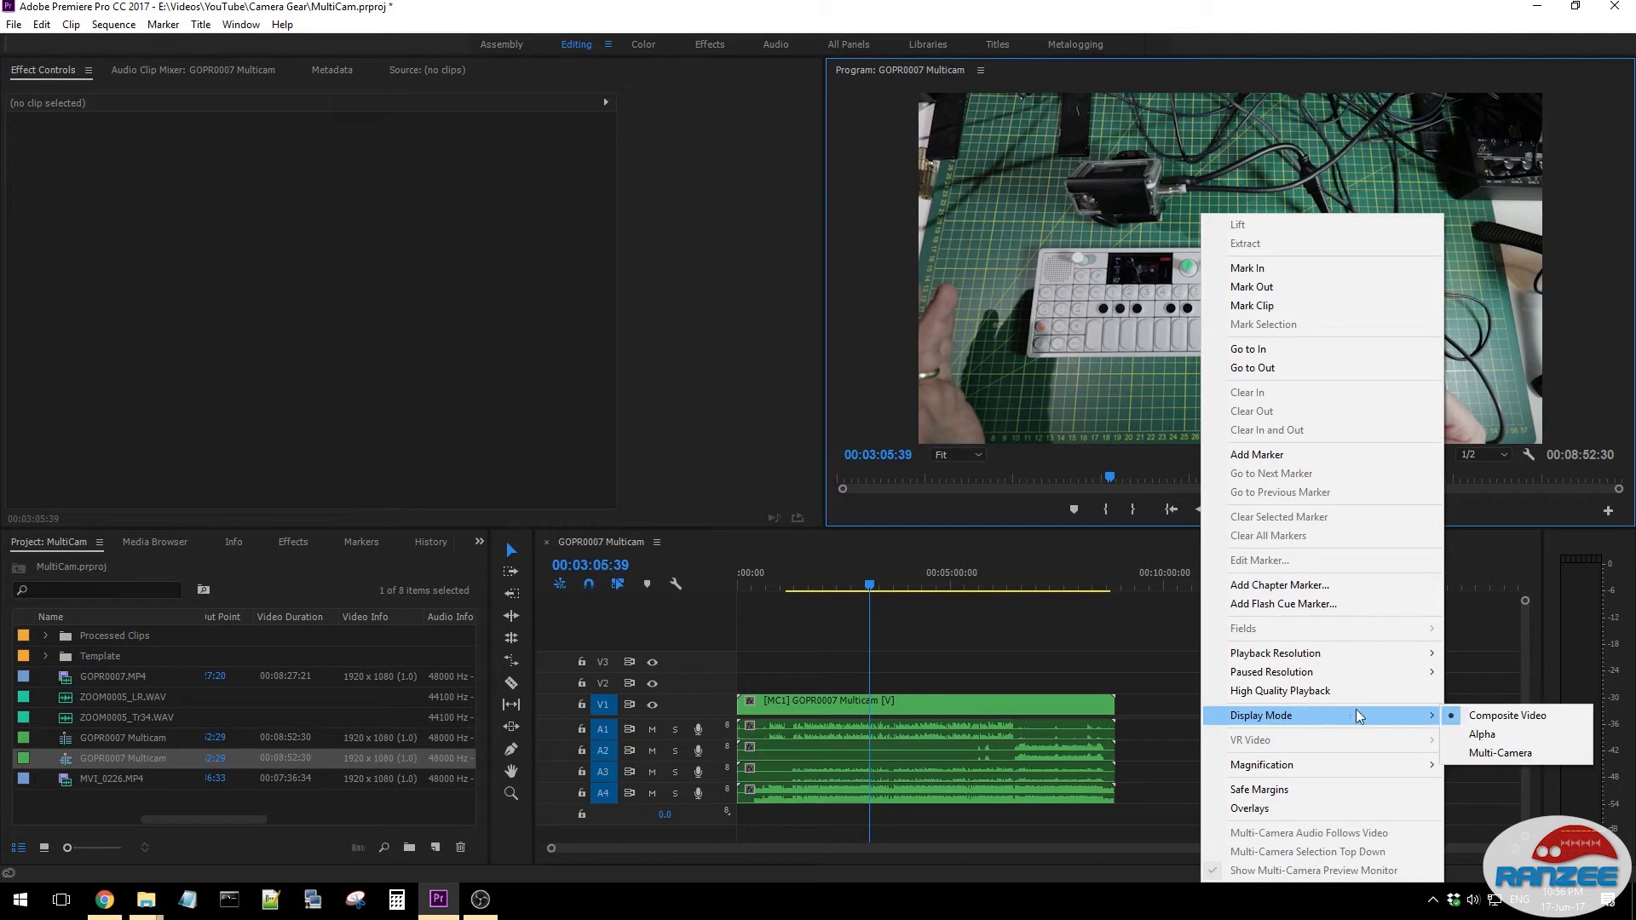
{"action": "left_click", "coordinate": [1496, 754]}
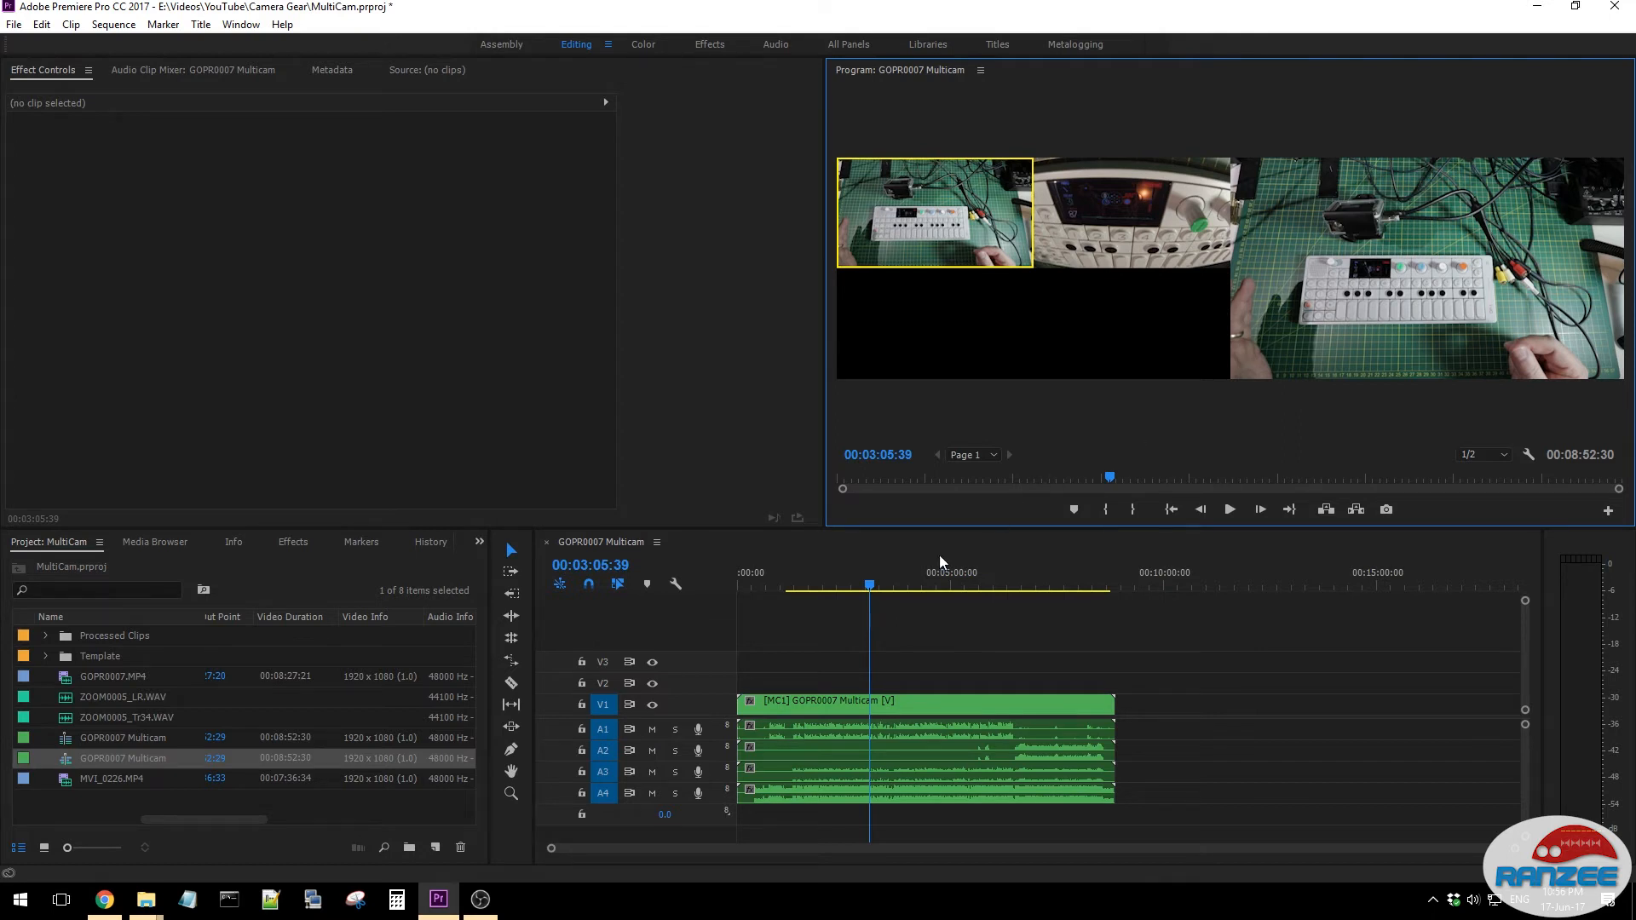
- Mute audio tracks A3 and A4 and compare playback before and after muting
{"action": "left_click", "coordinate": [1230, 650]}
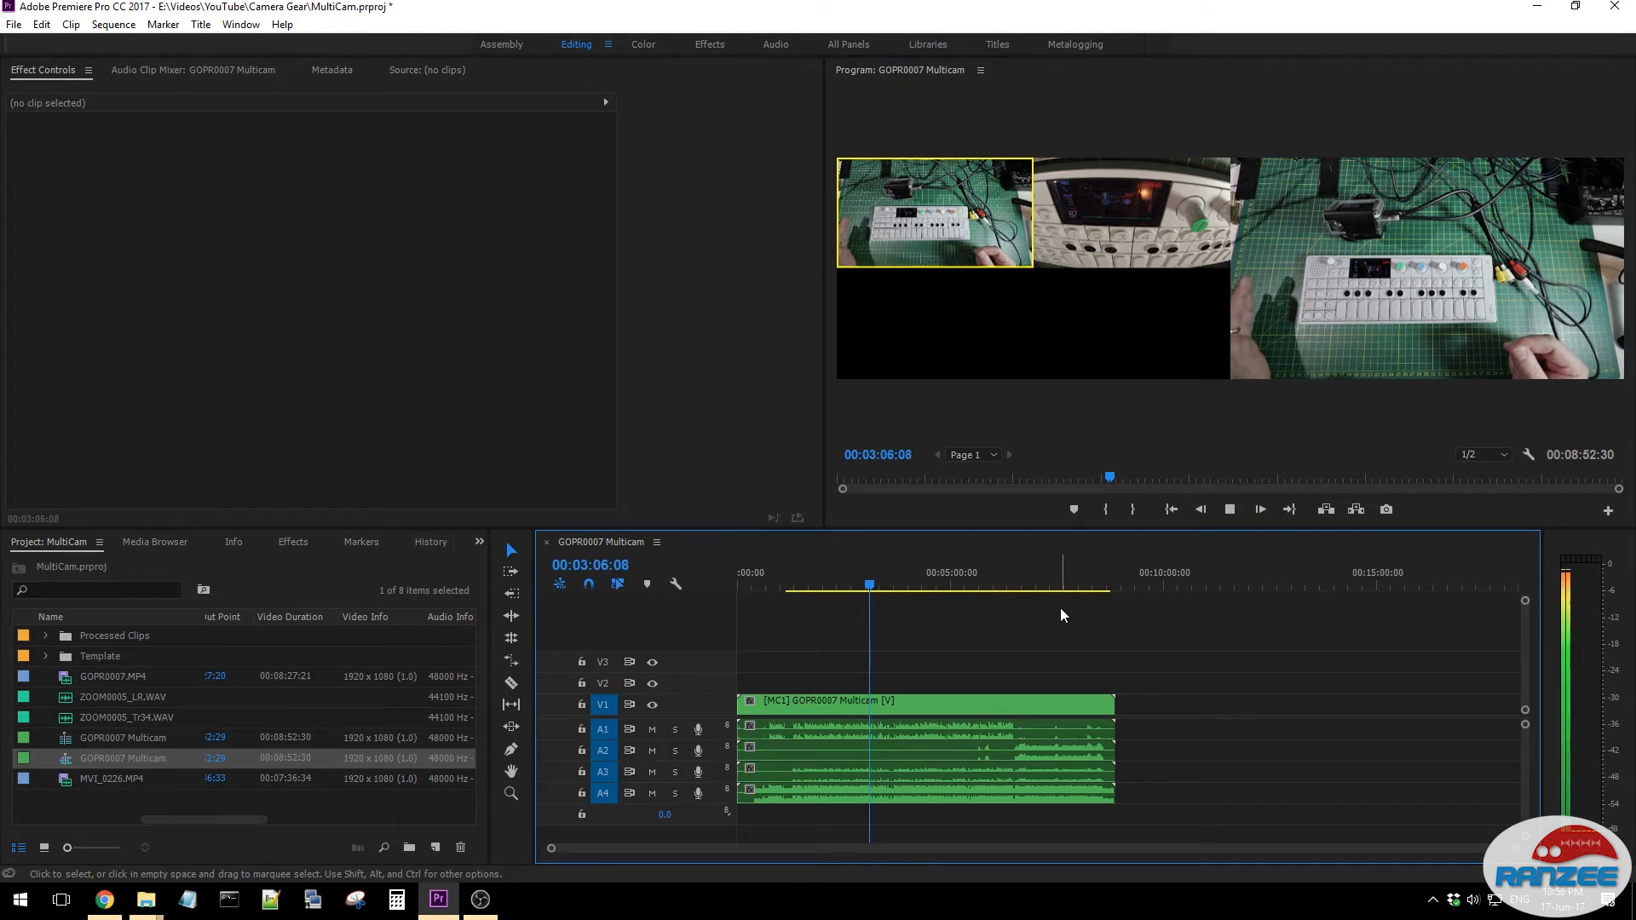
{"action": "key", "text": "space"}
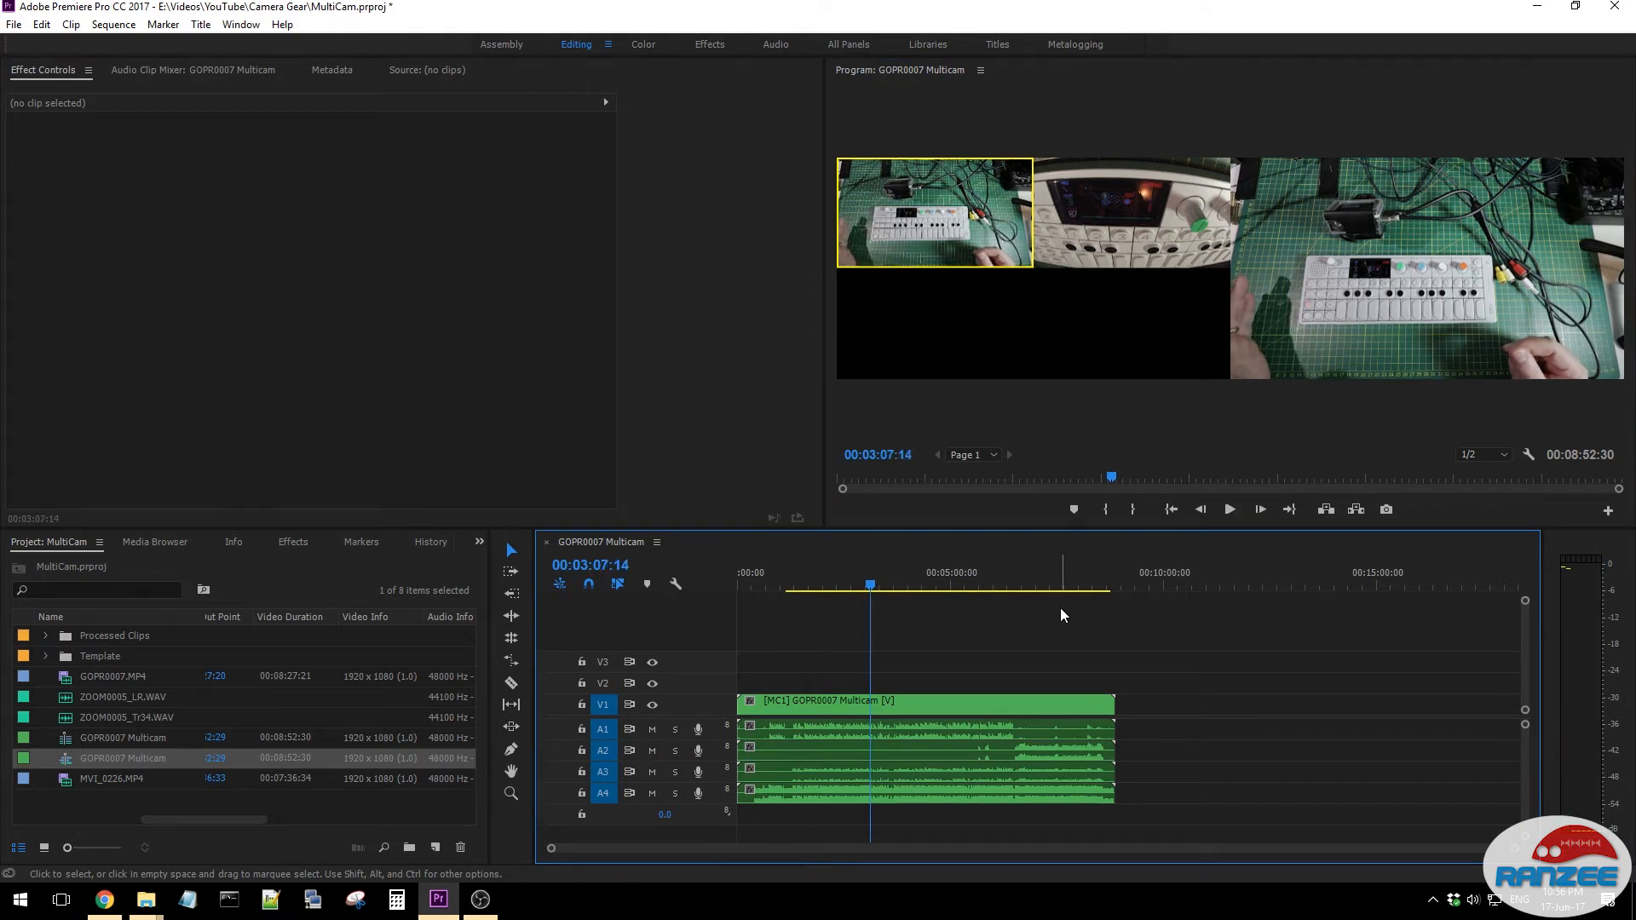
{"action": "left_click_drag", "start_coordinate": [653, 772], "coordinate": [652, 793]}
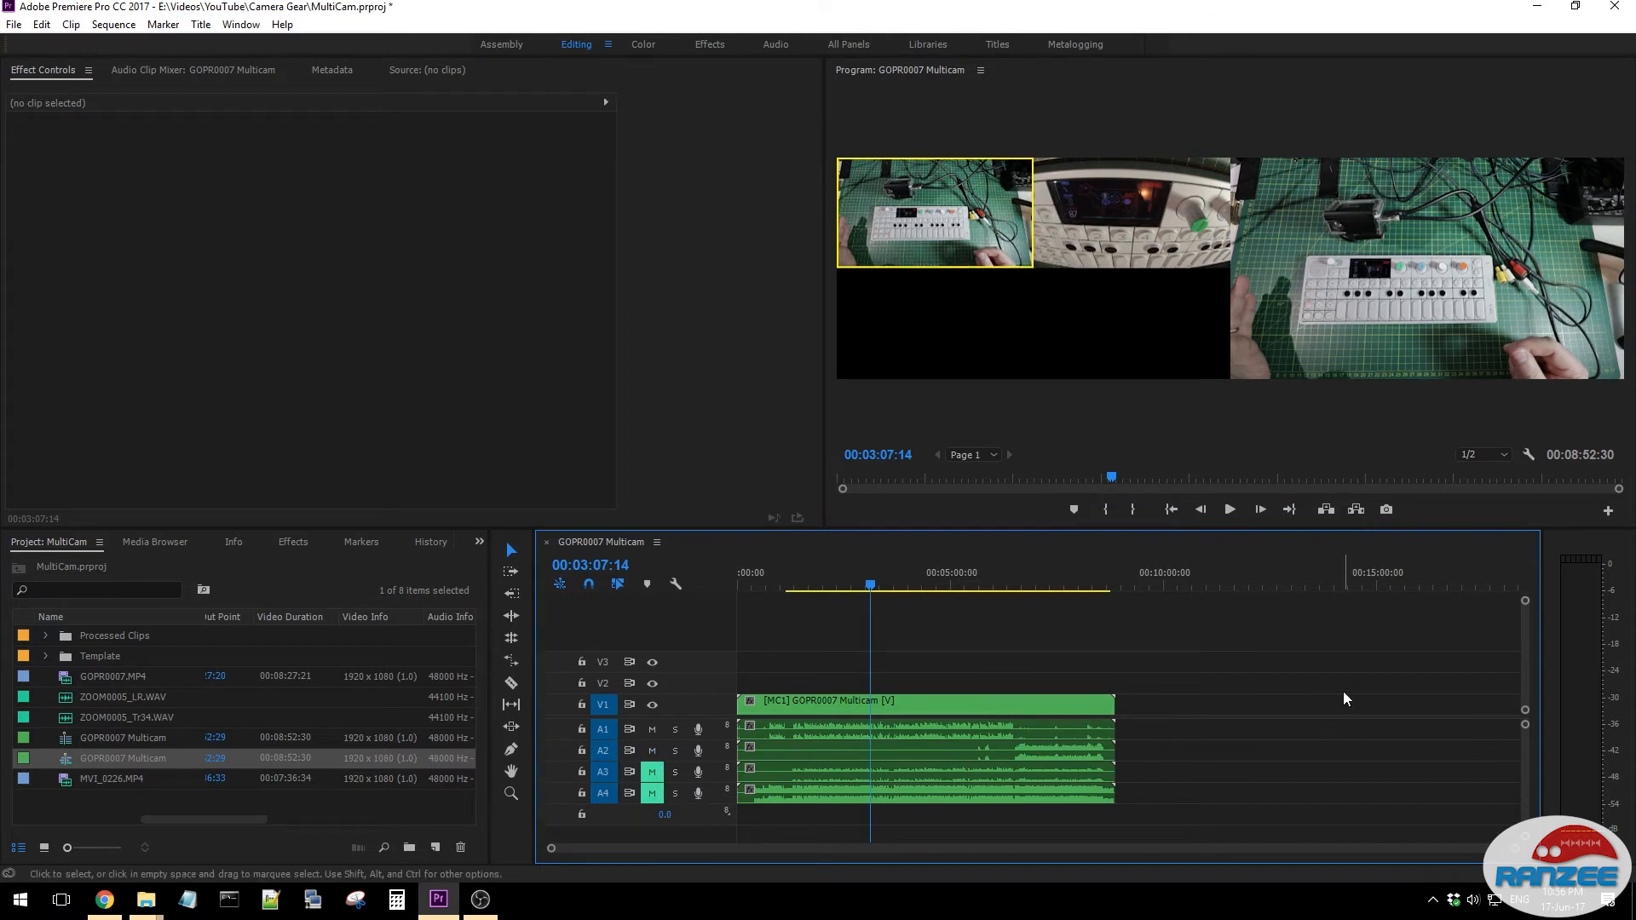
{"action": "key", "text": "space"}
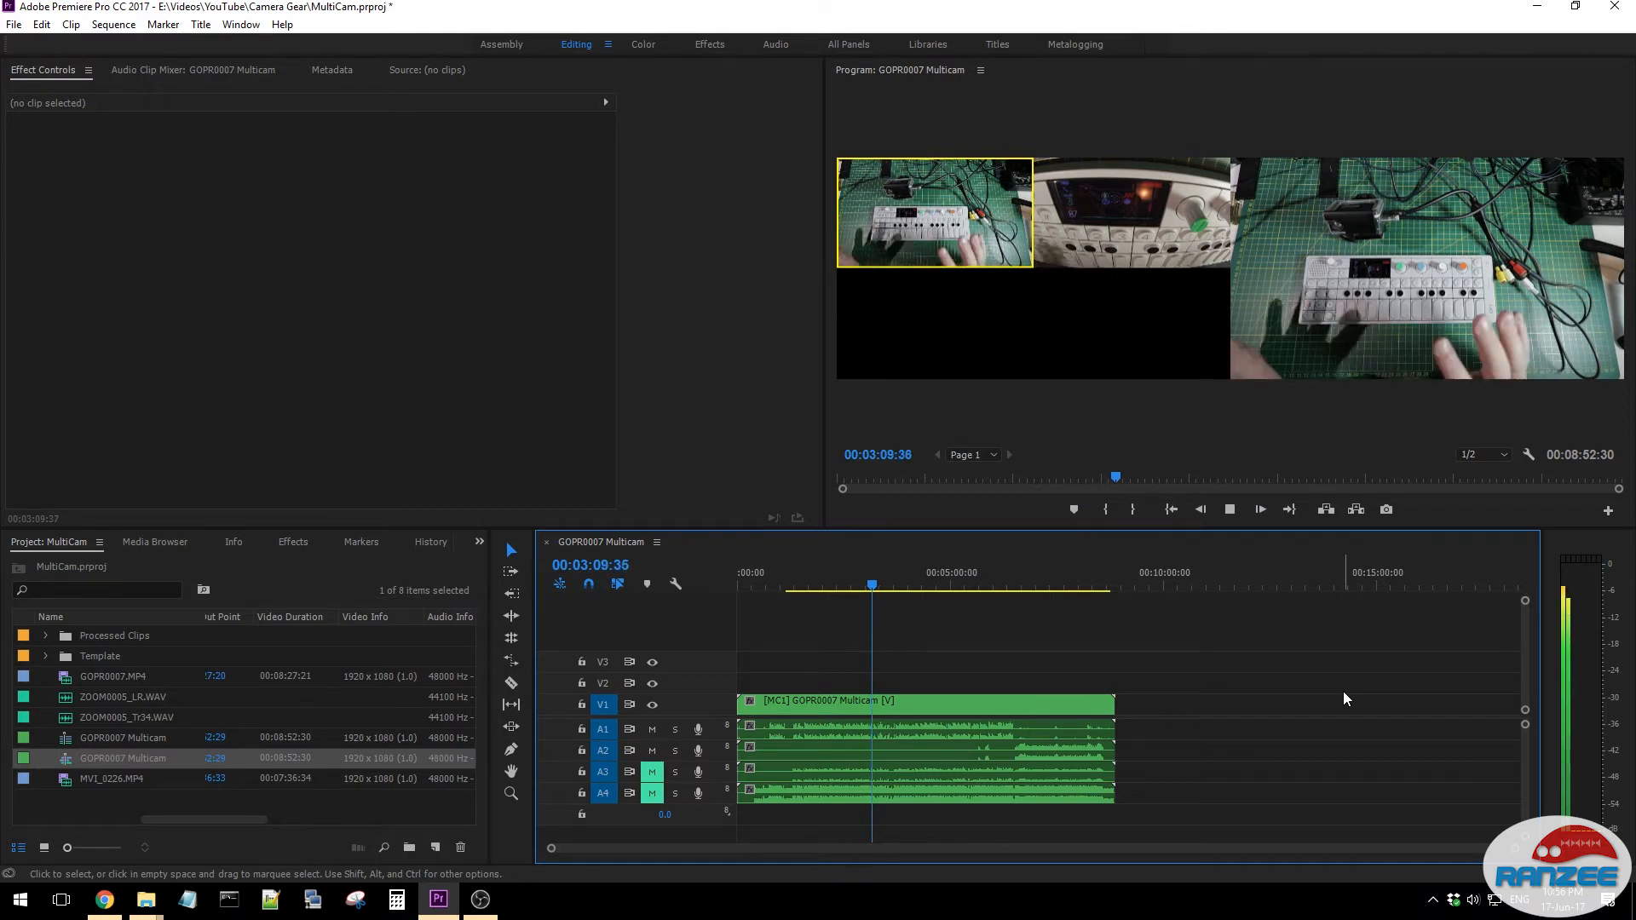
- Play the sequence from 00:06:32:00 and cut to the close-up second camera at about 00:06:47, stopping playback to record the switch
{"action": "left_click", "coordinate": [1020, 564]}
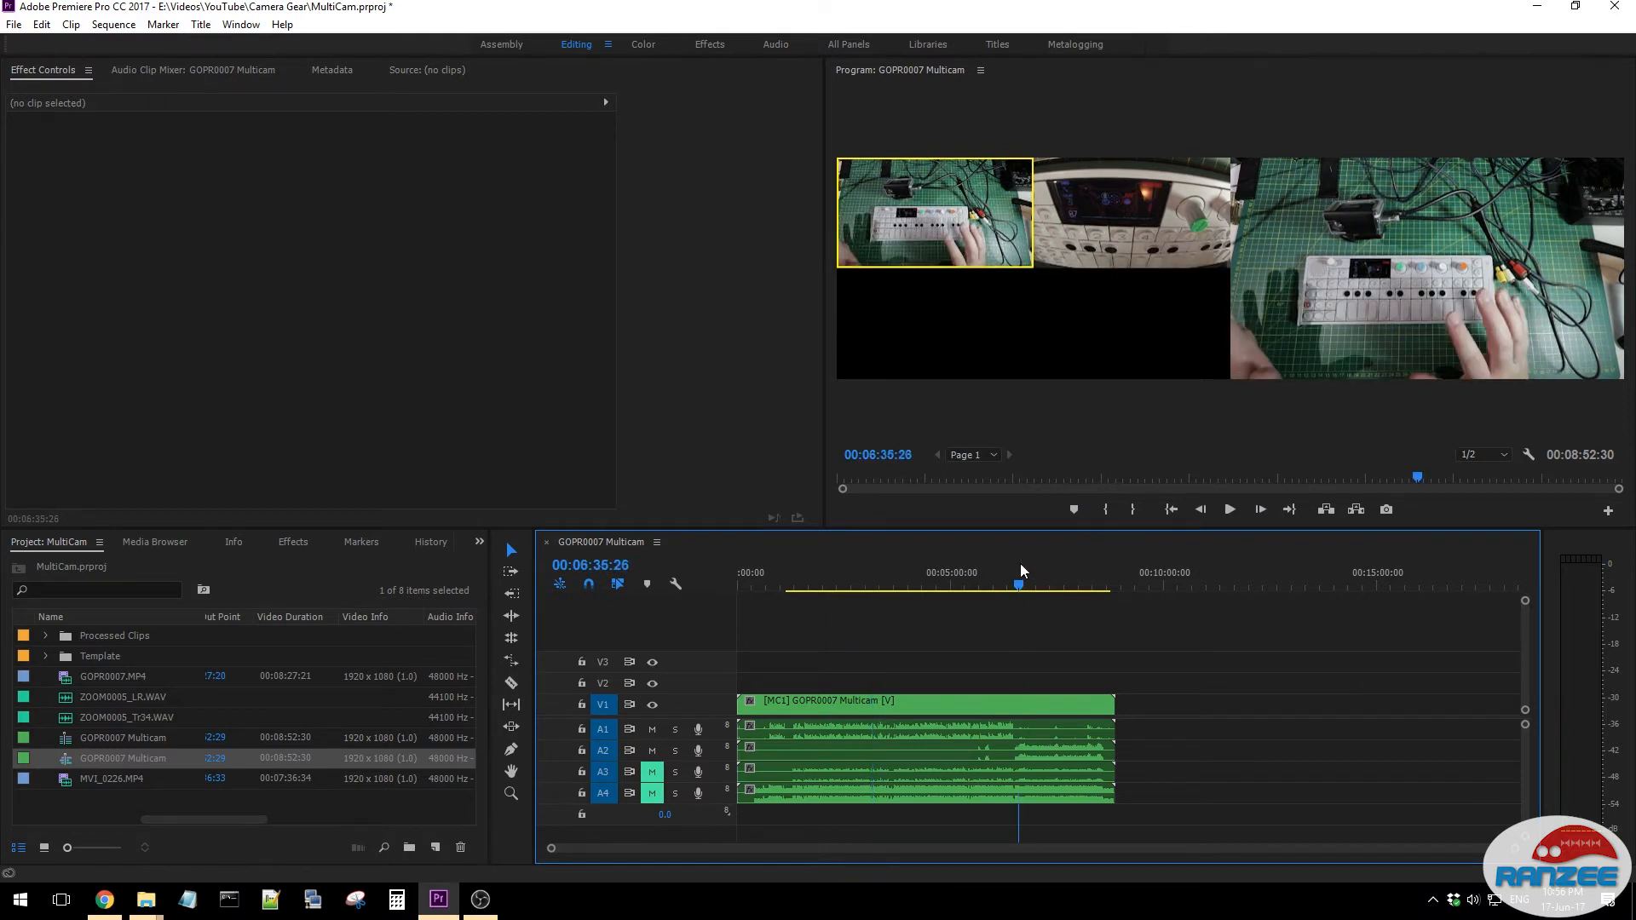
{"action": "left_click_drag", "start_coordinate": [551, 848], "coordinate": [851, 836]}
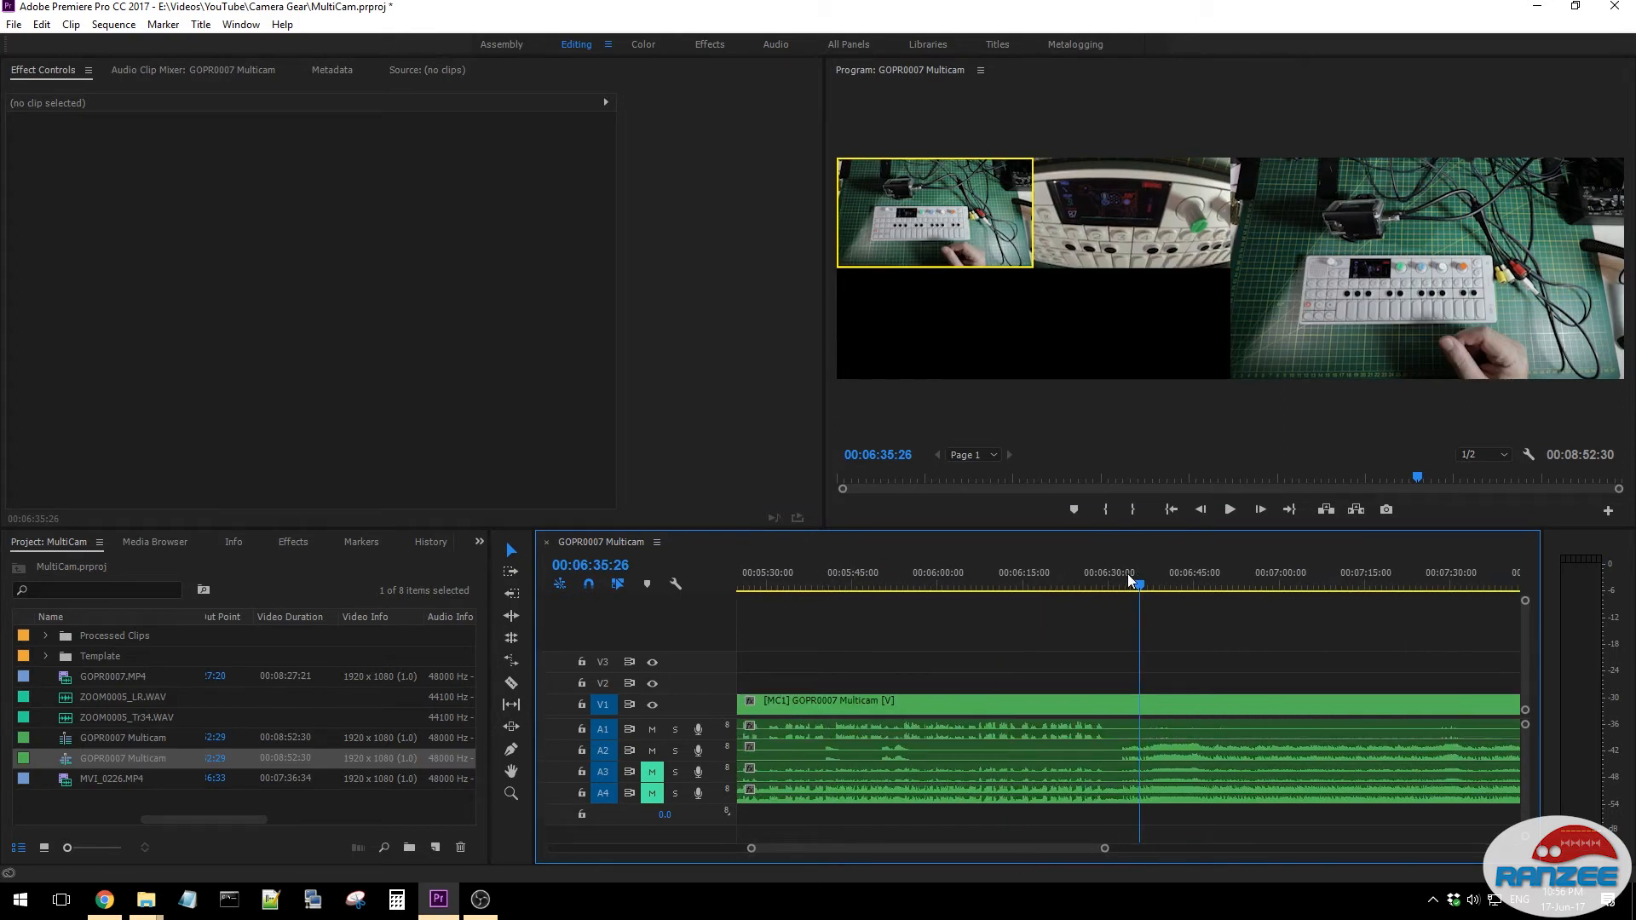
{"action": "left_click_drag", "start_coordinate": [1135, 583], "coordinate": [1116, 586]}
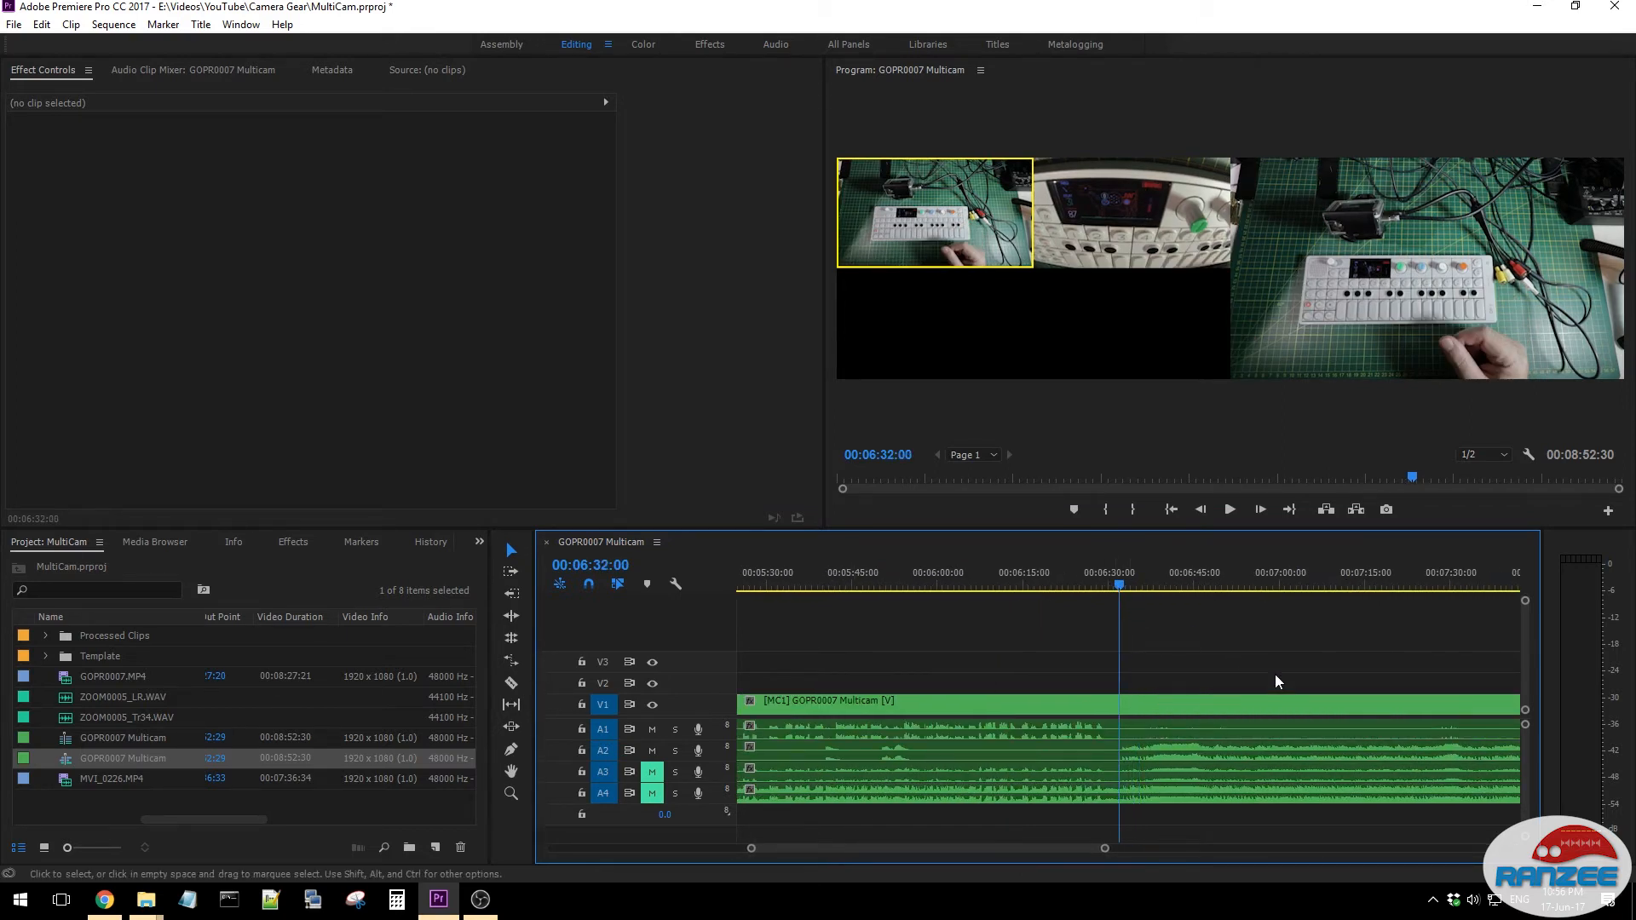
{"action": "key", "text": "space"}
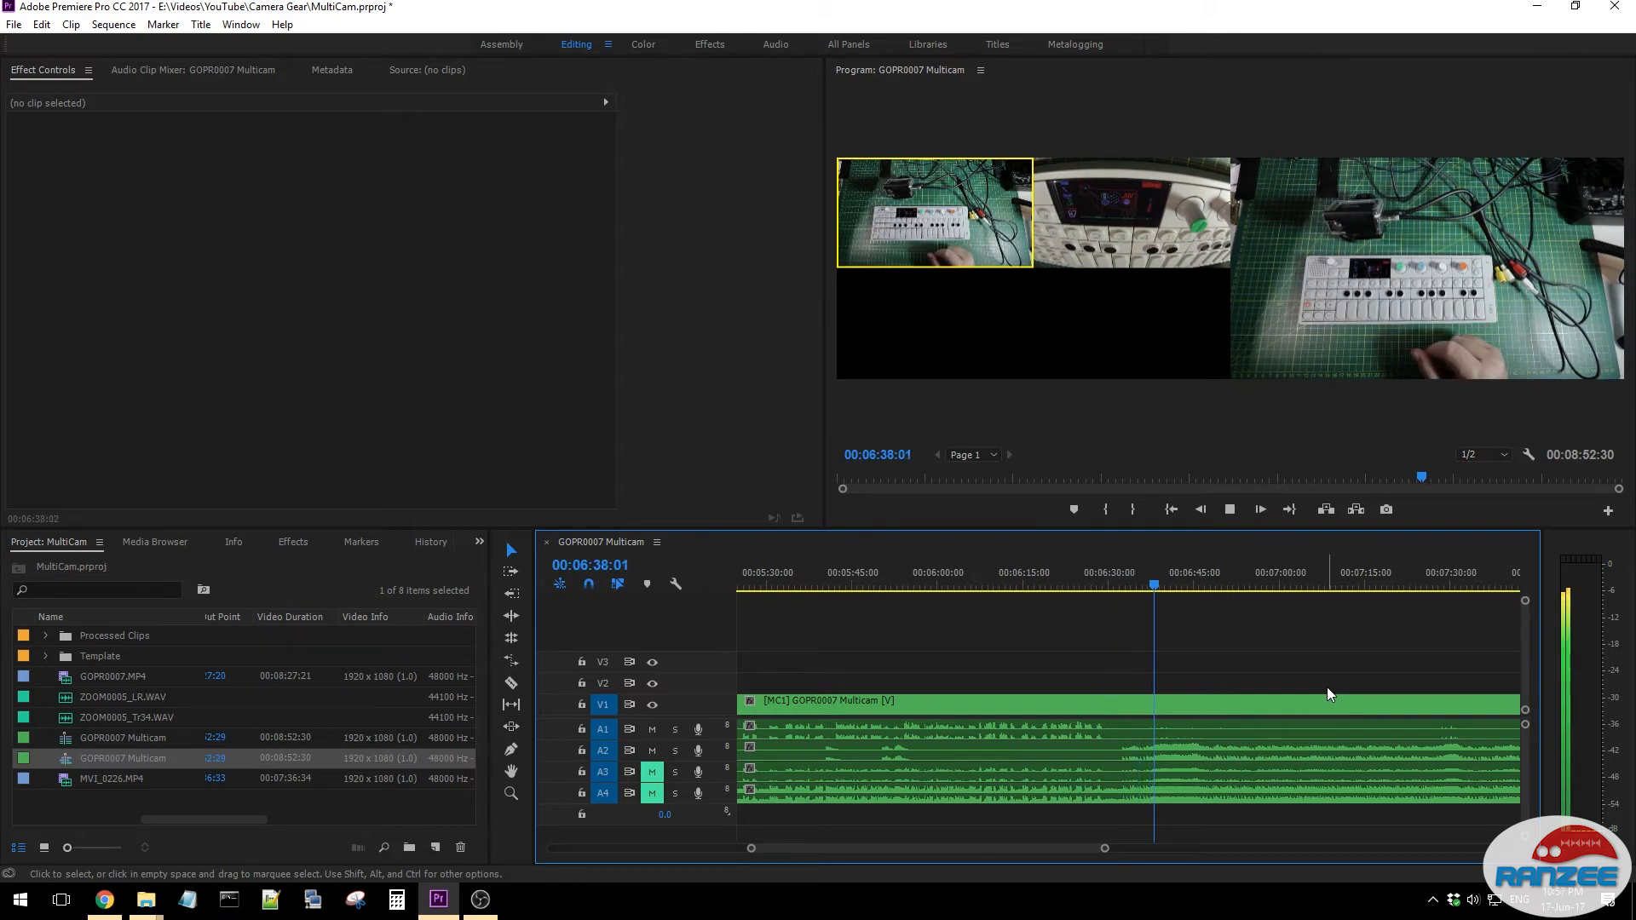
{"action": "key", "text": "space"}
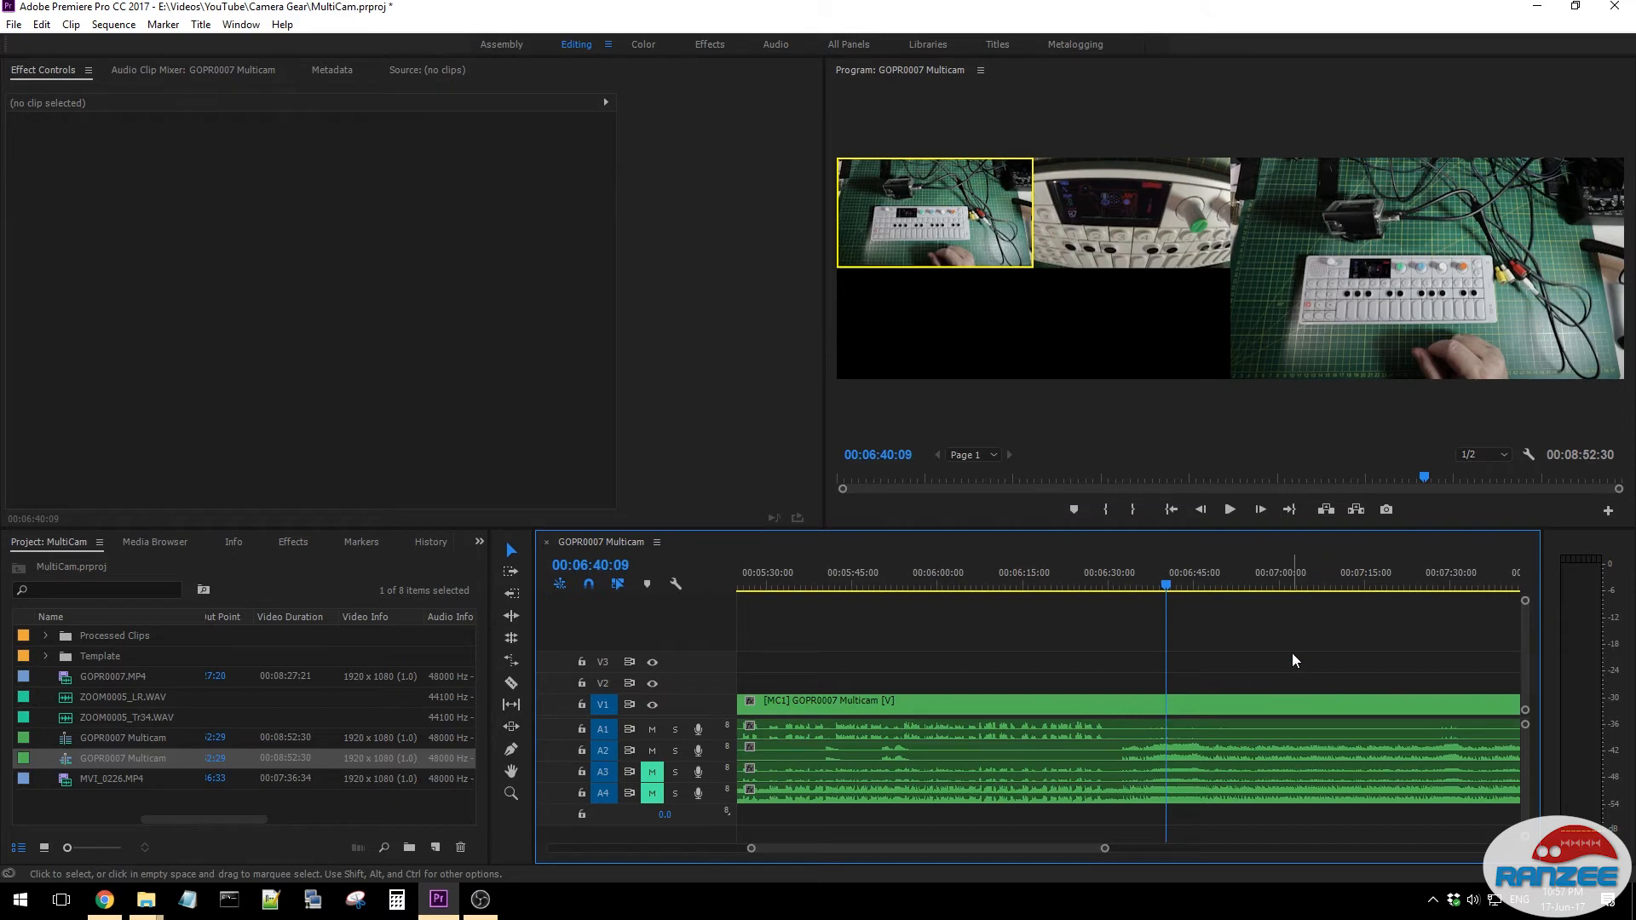
{"action": "left_click_drag", "start_coordinate": [1009, 847], "coordinate": [1042, 844]}
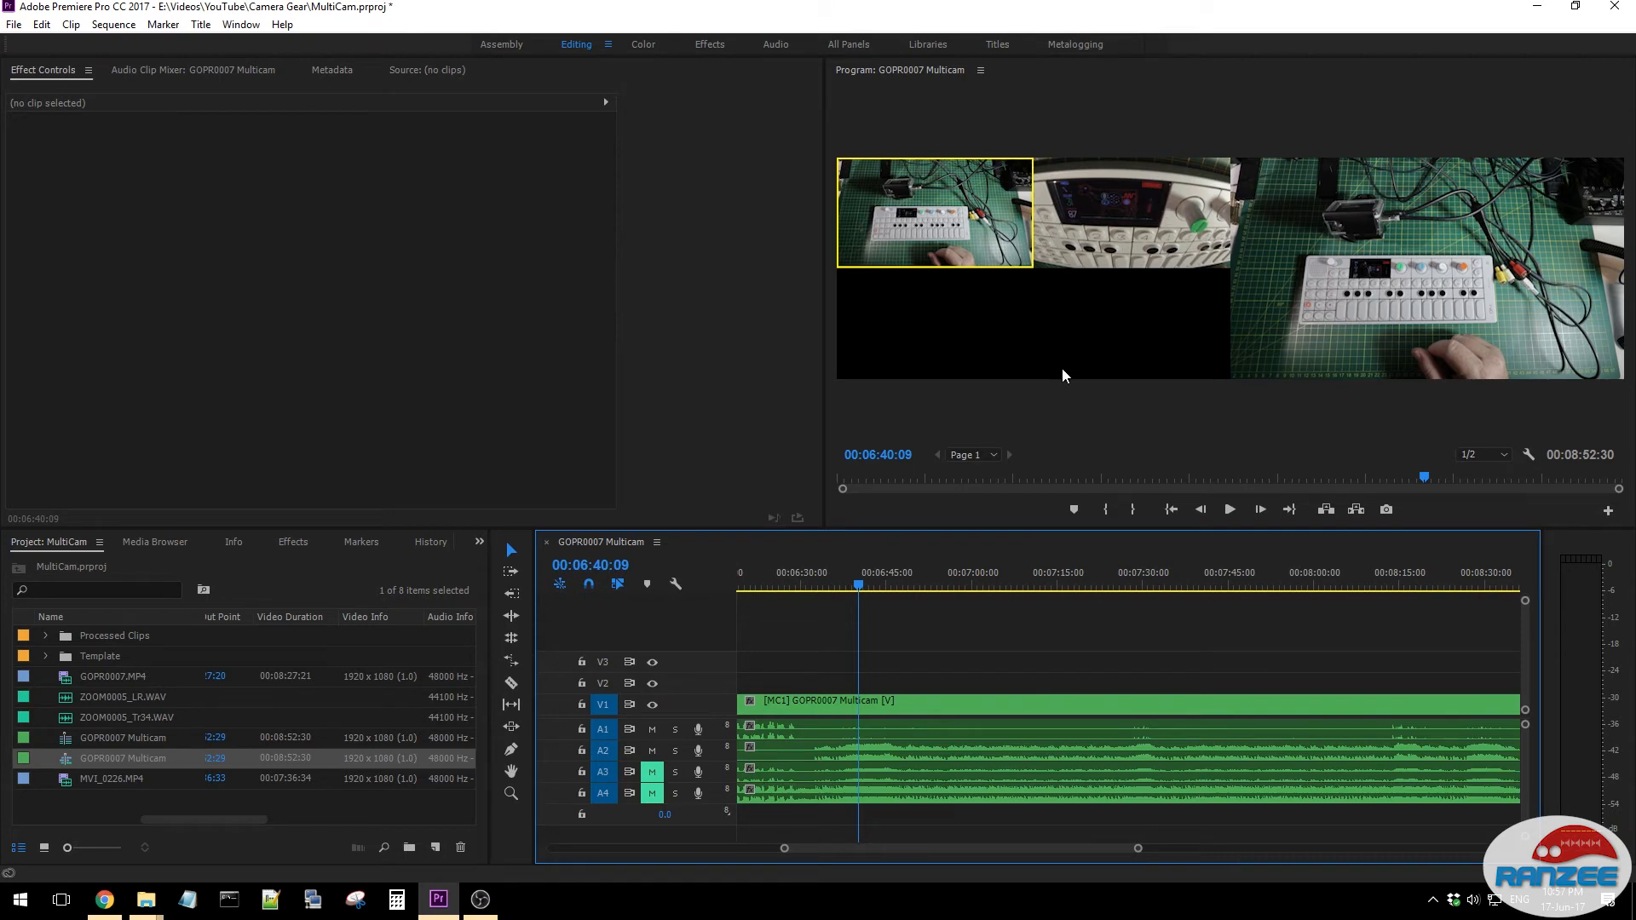
{"action": "key", "text": "space"}
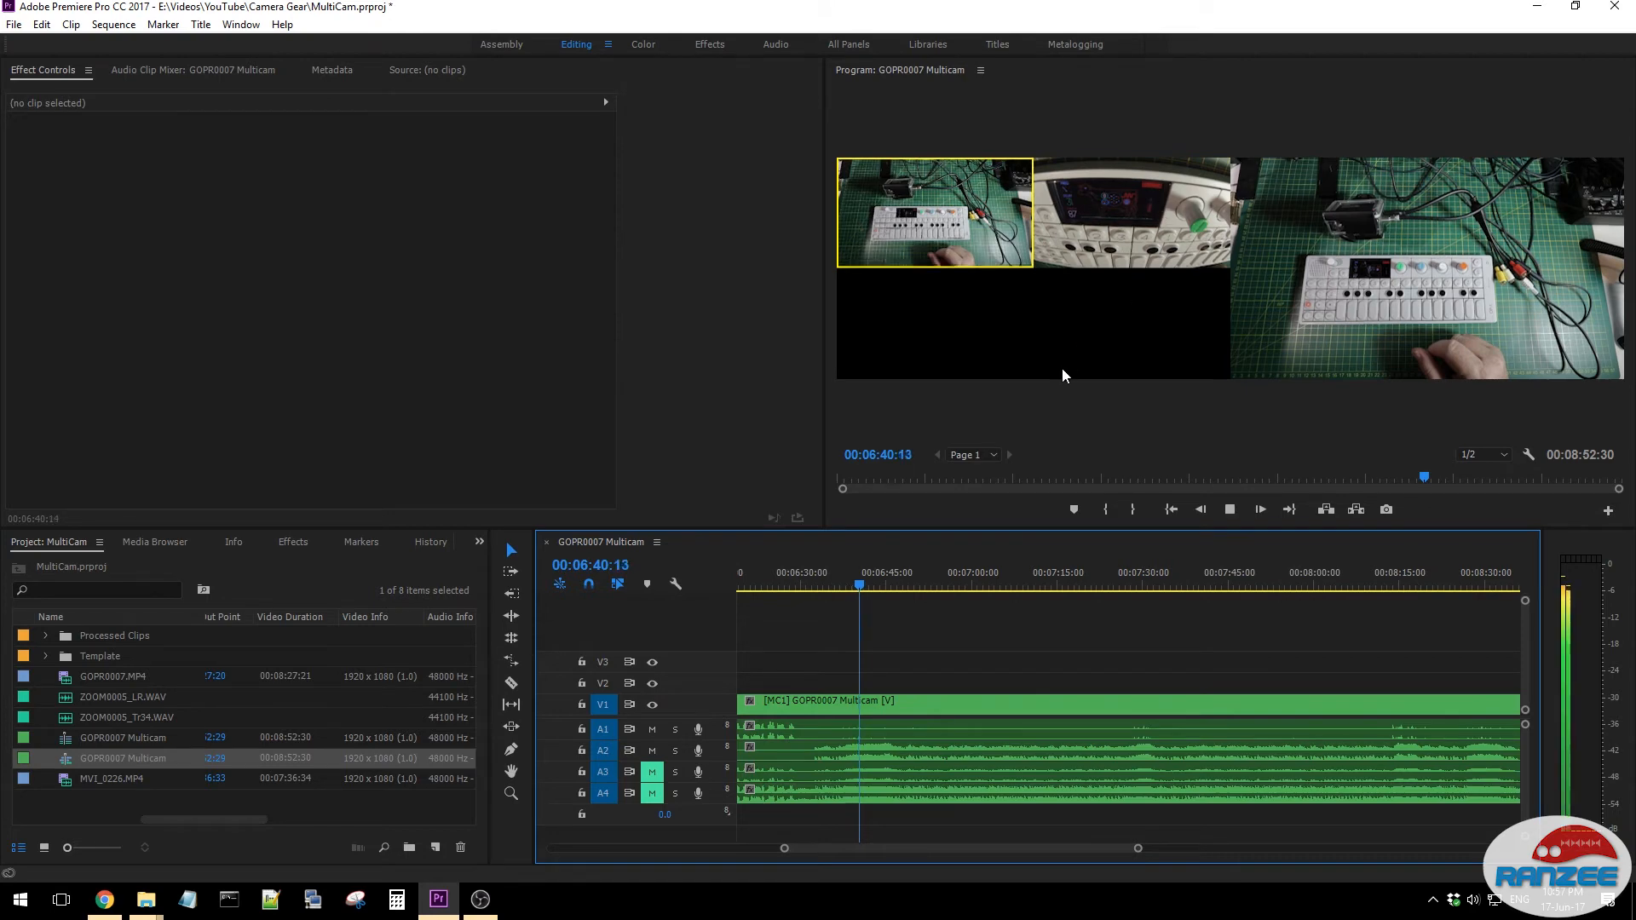
{"action": "left_click", "coordinate": [1106, 217]}
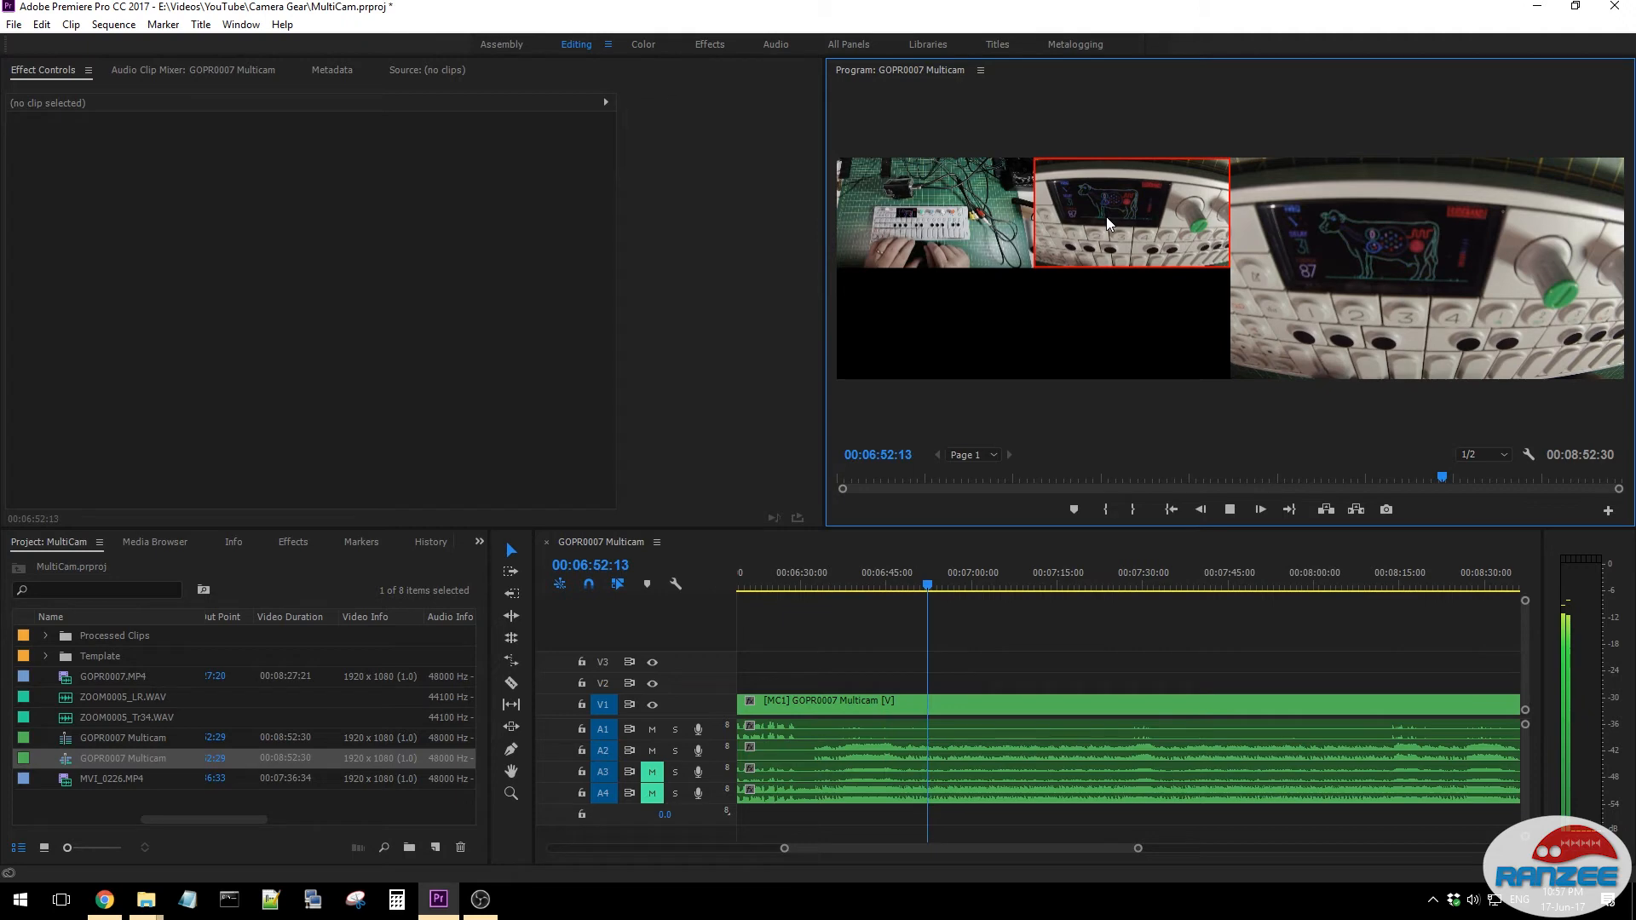
{"action": "key", "text": "space"}
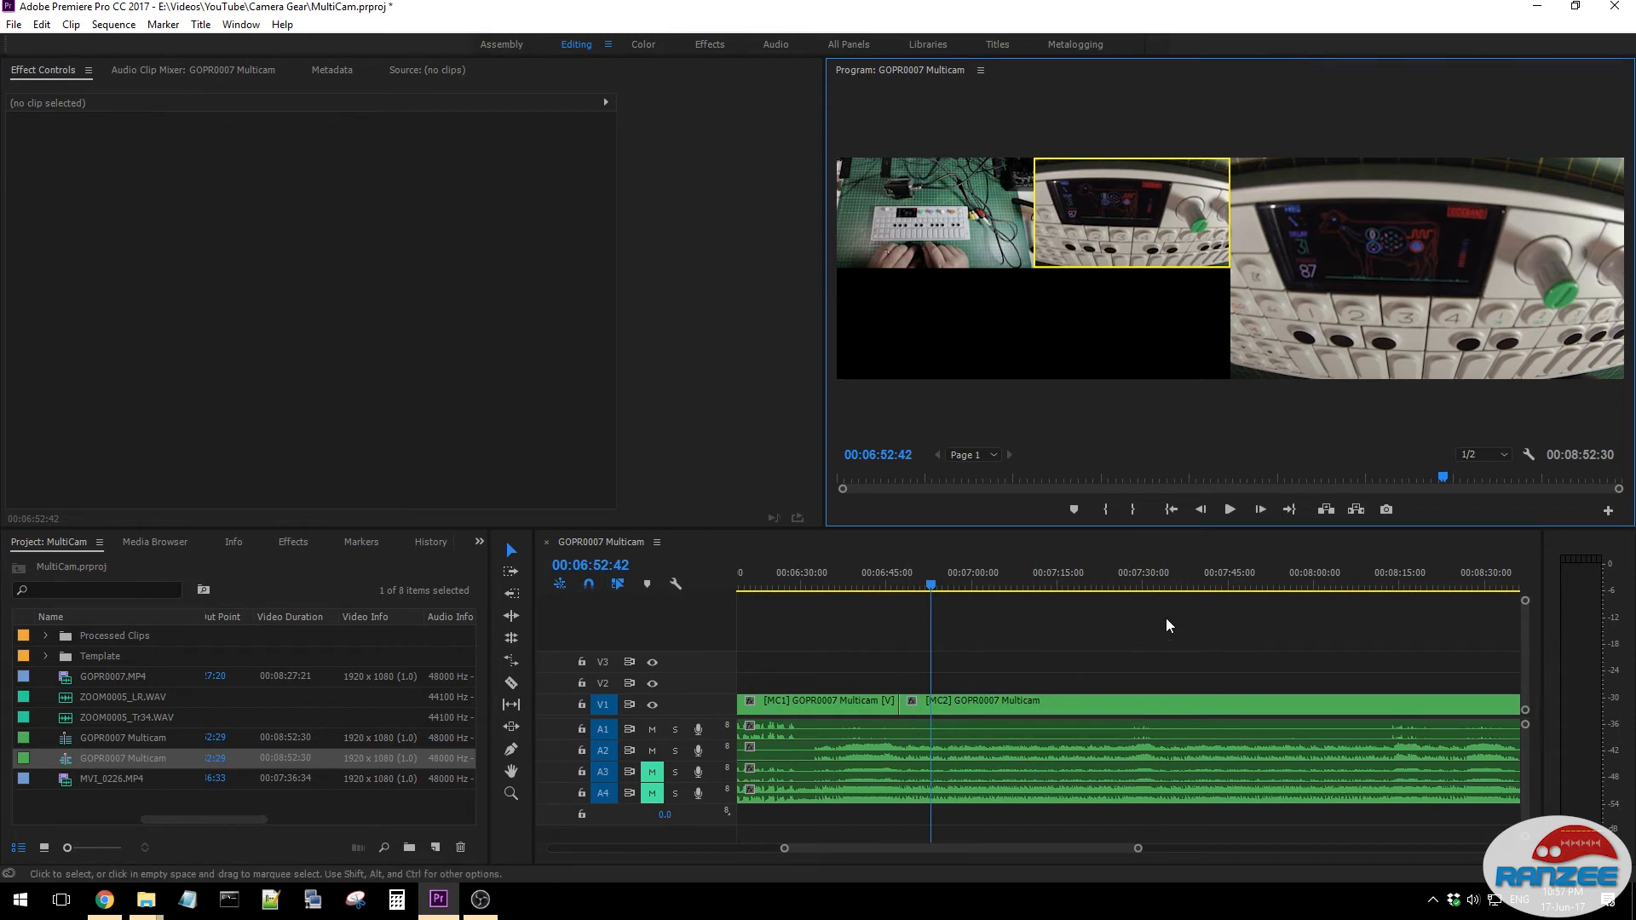
- Play from about 00:06:50, cut to the first camera at about 00:07:04, and return to the second camera at about 00:07:08
{"action": "left_click_drag", "start_coordinate": [932, 587], "coordinate": [889, 589]}
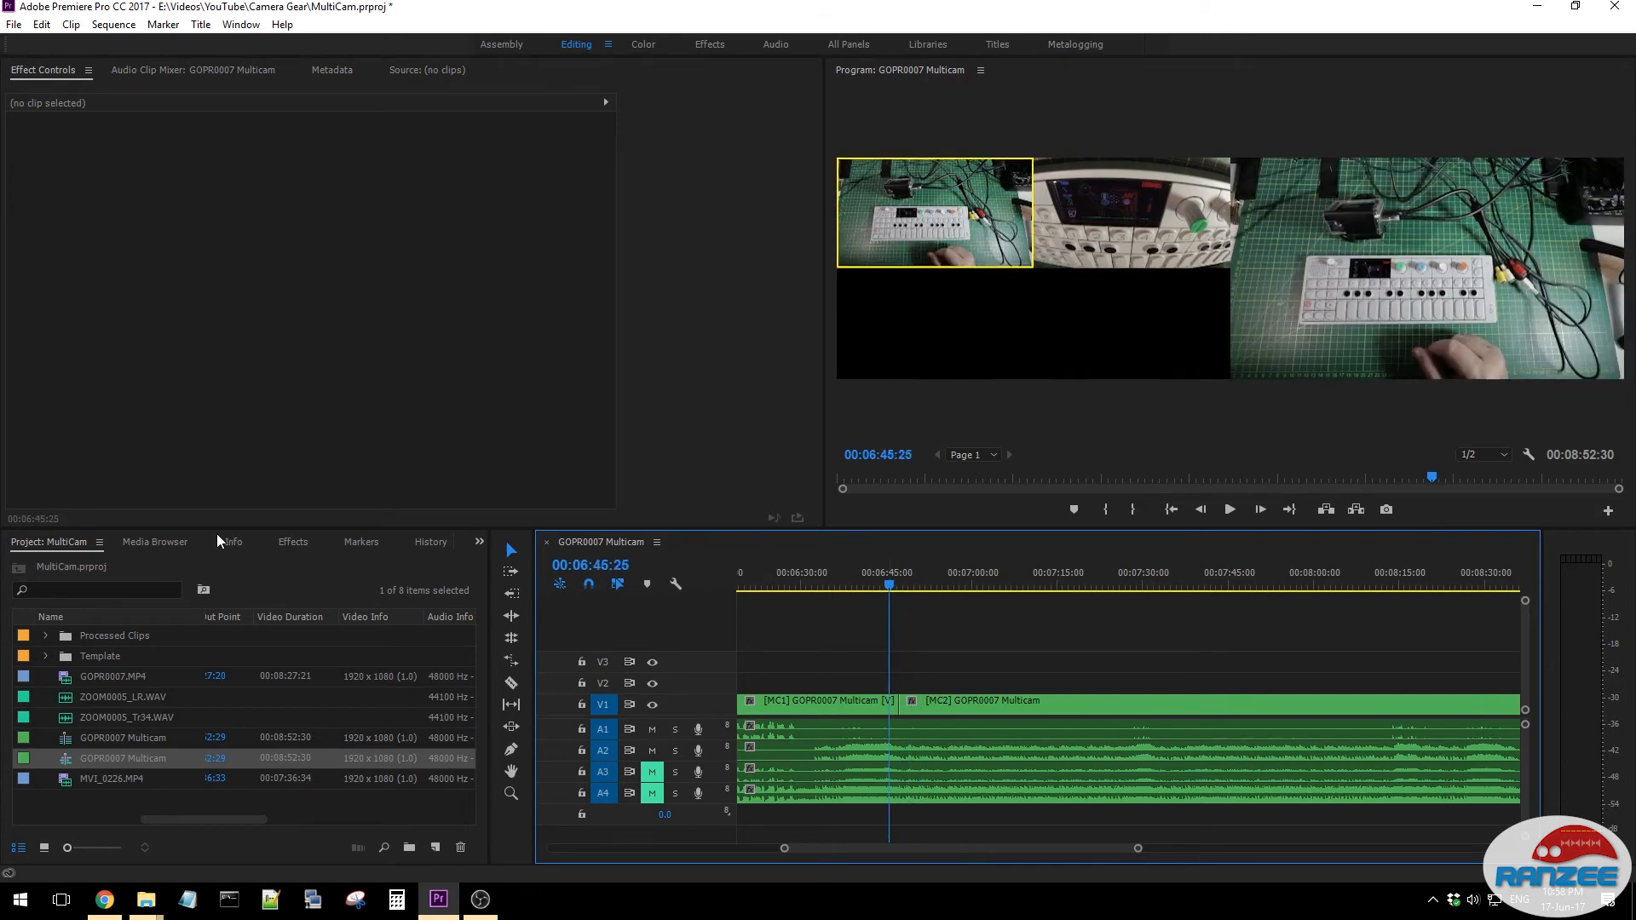
{"action": "left_click_drag", "start_coordinate": [893, 582], "coordinate": [918, 579]}
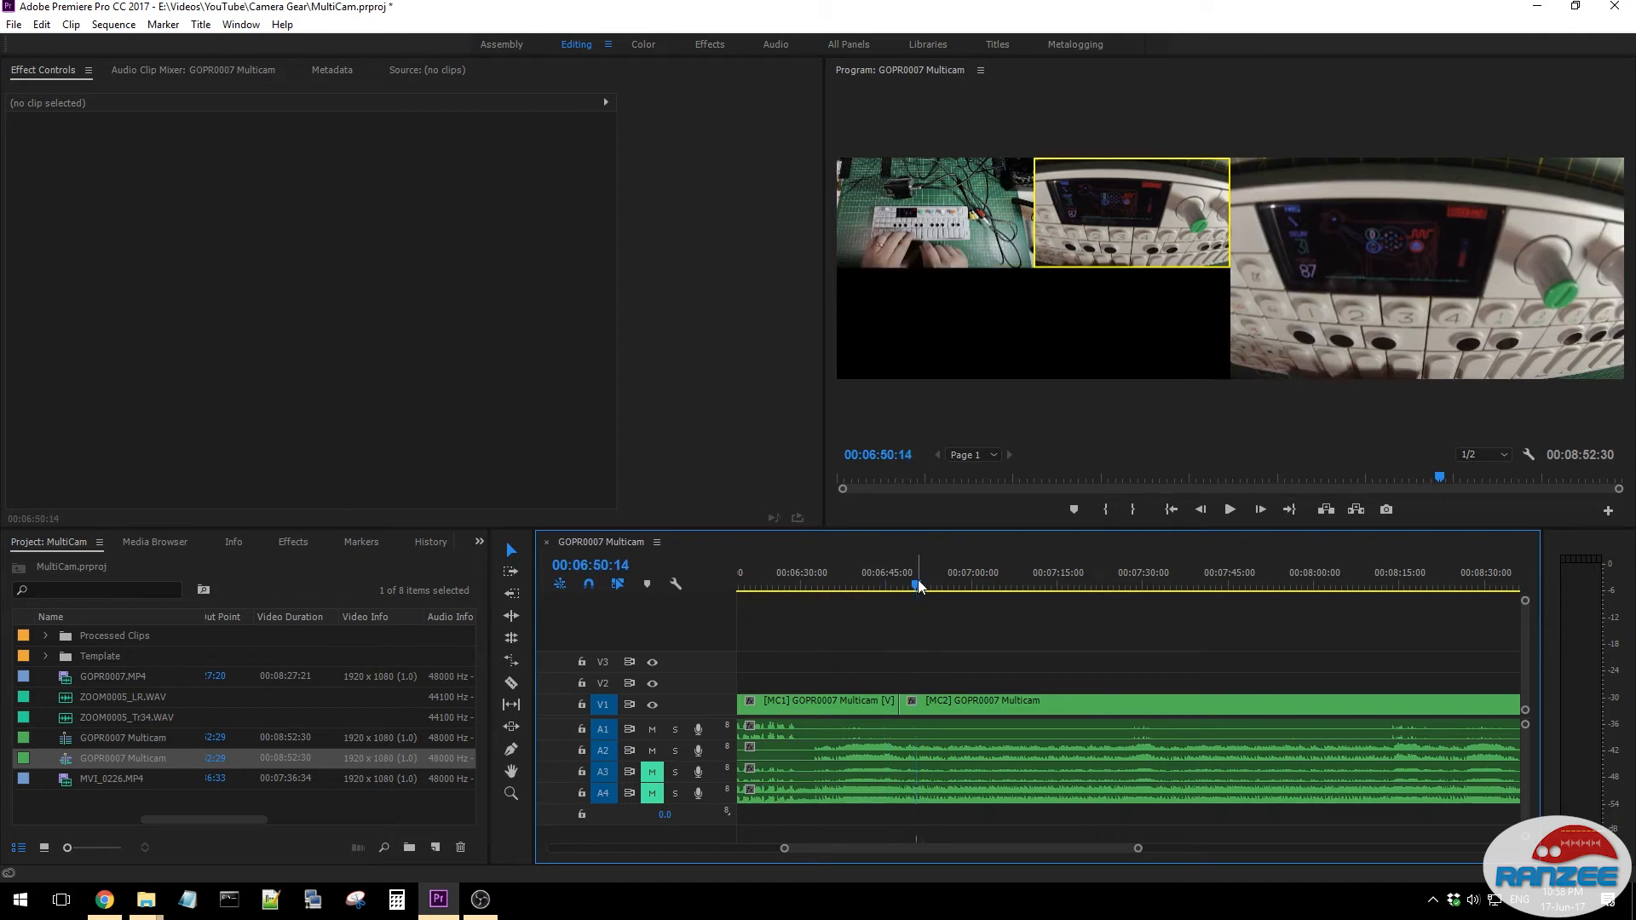
{"action": "key", "text": "space"}
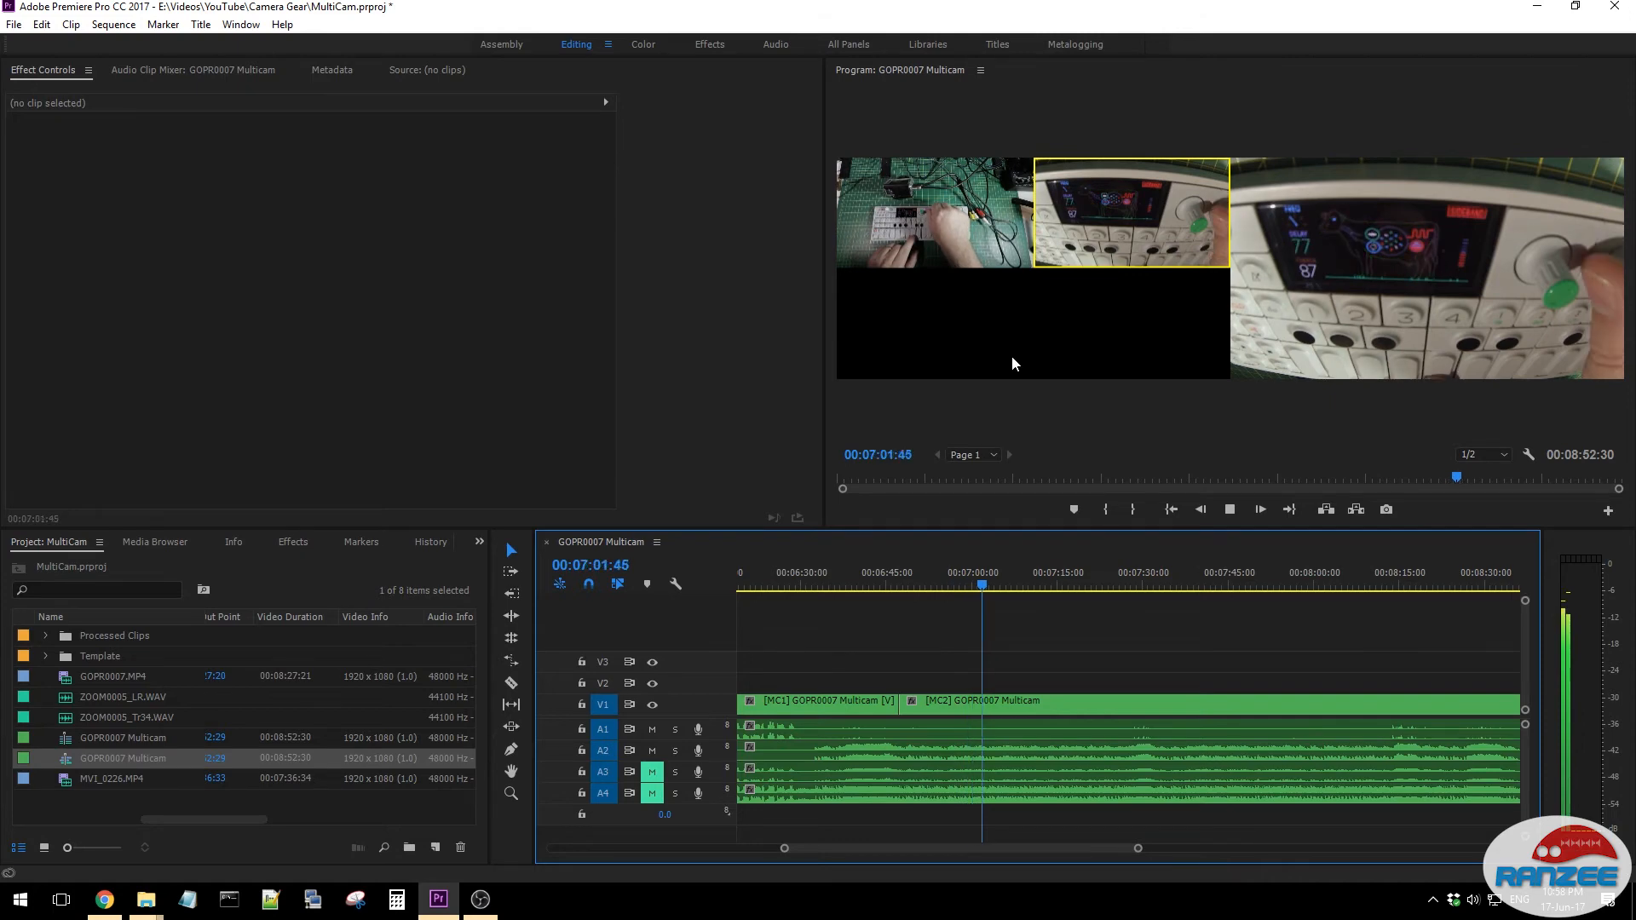
{"action": "left_click", "coordinate": [953, 218]}
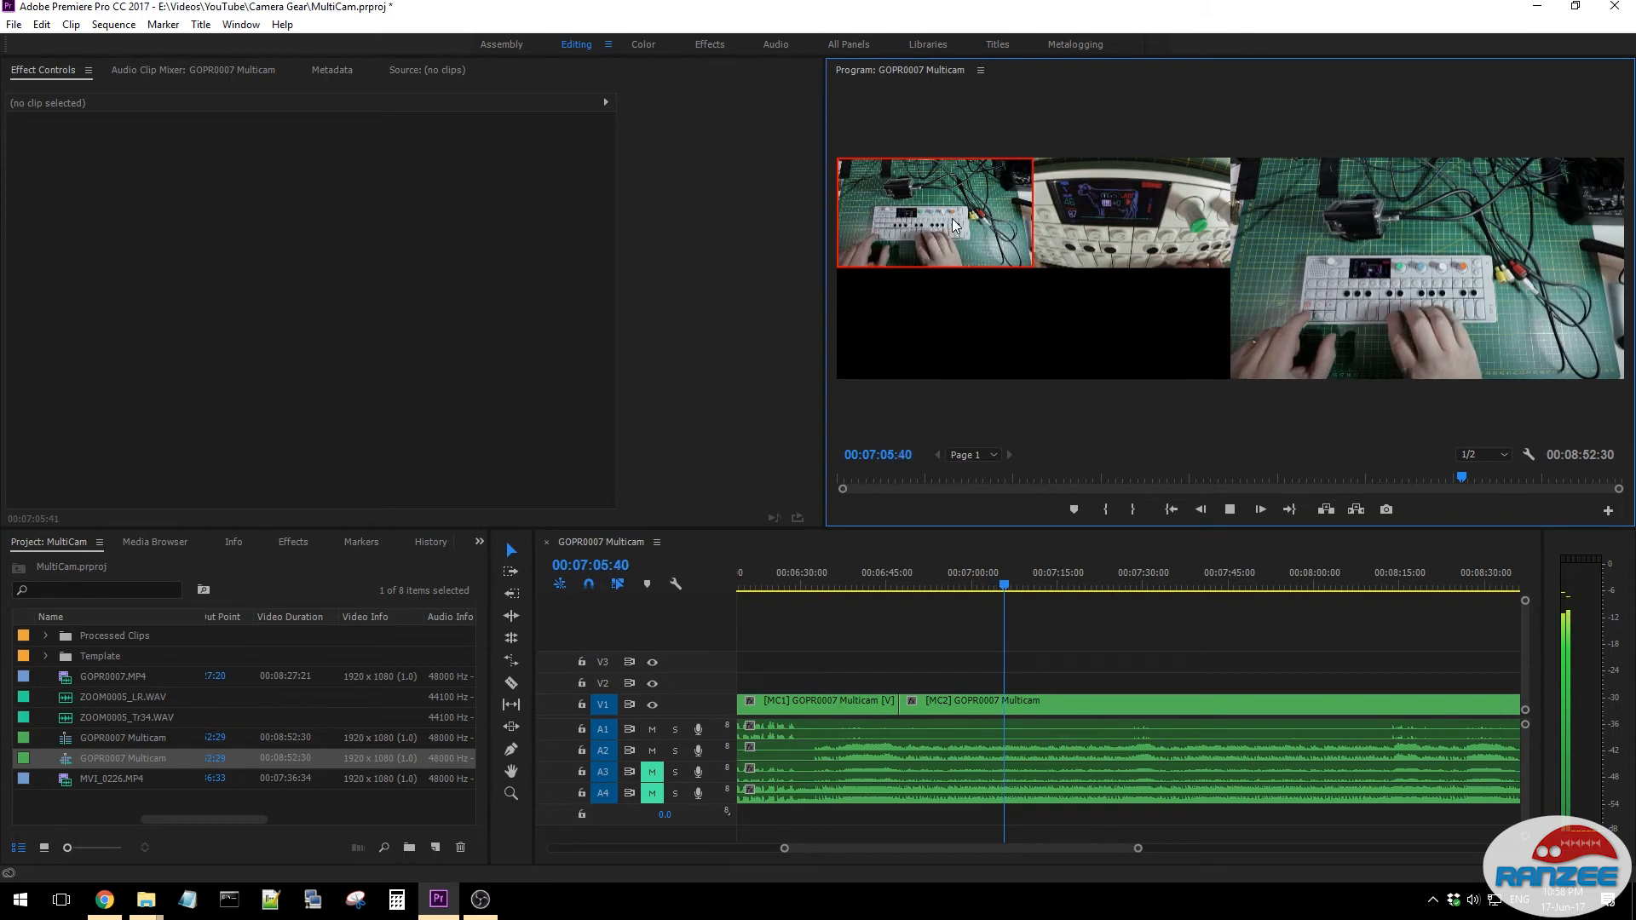
{"action": "left_click", "coordinate": [1105, 199]}
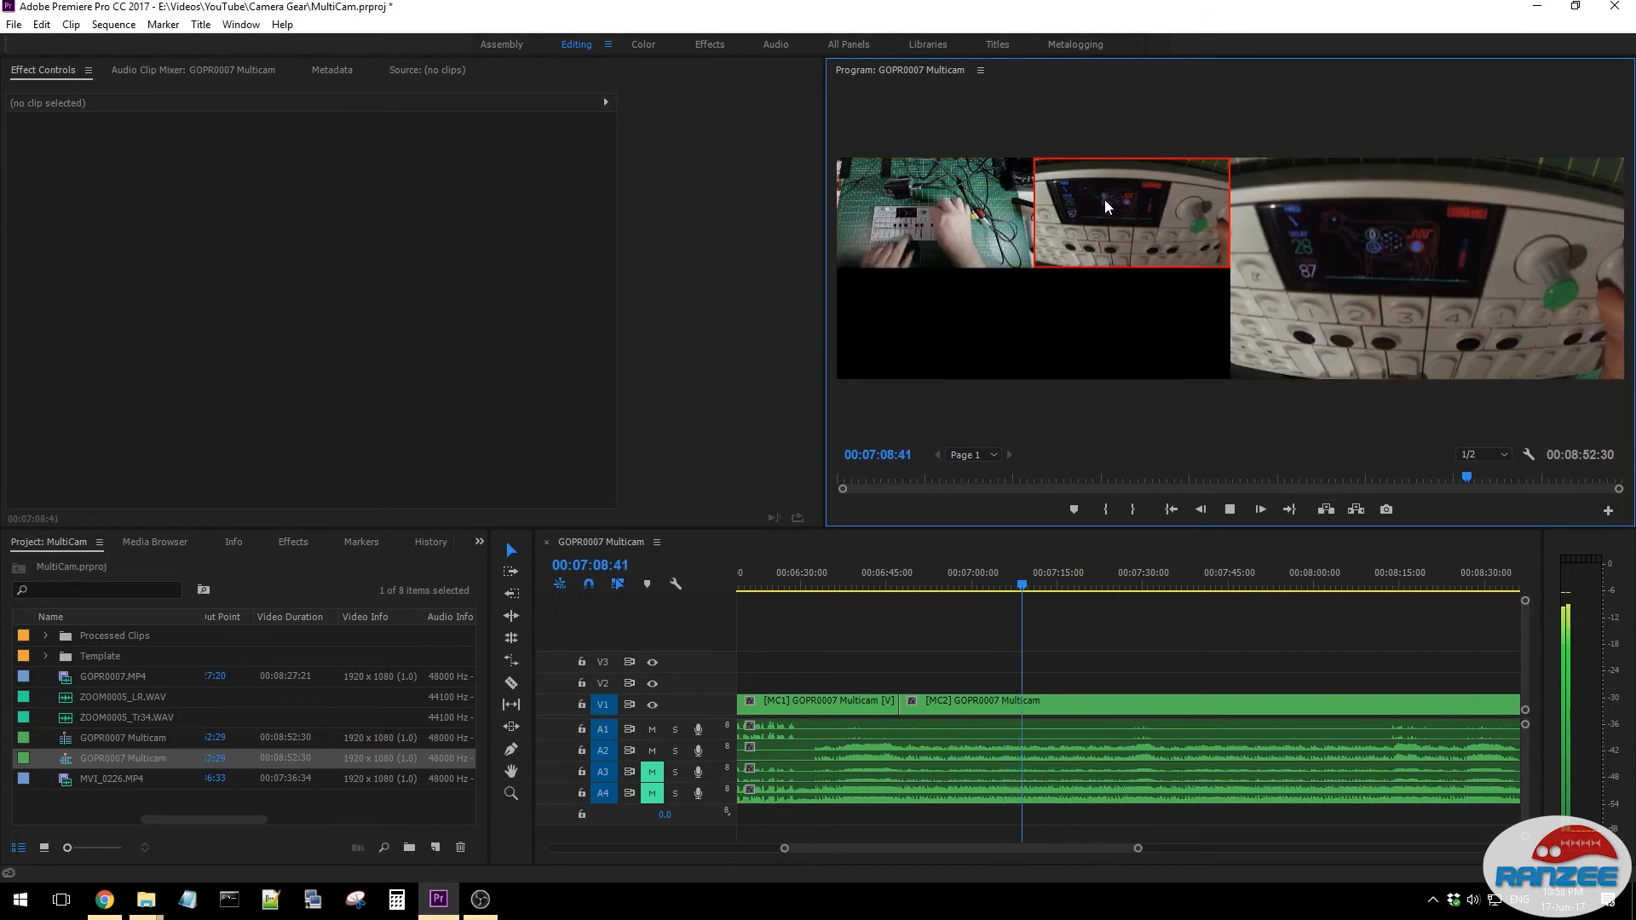
{"action": "key", "text": "space"}
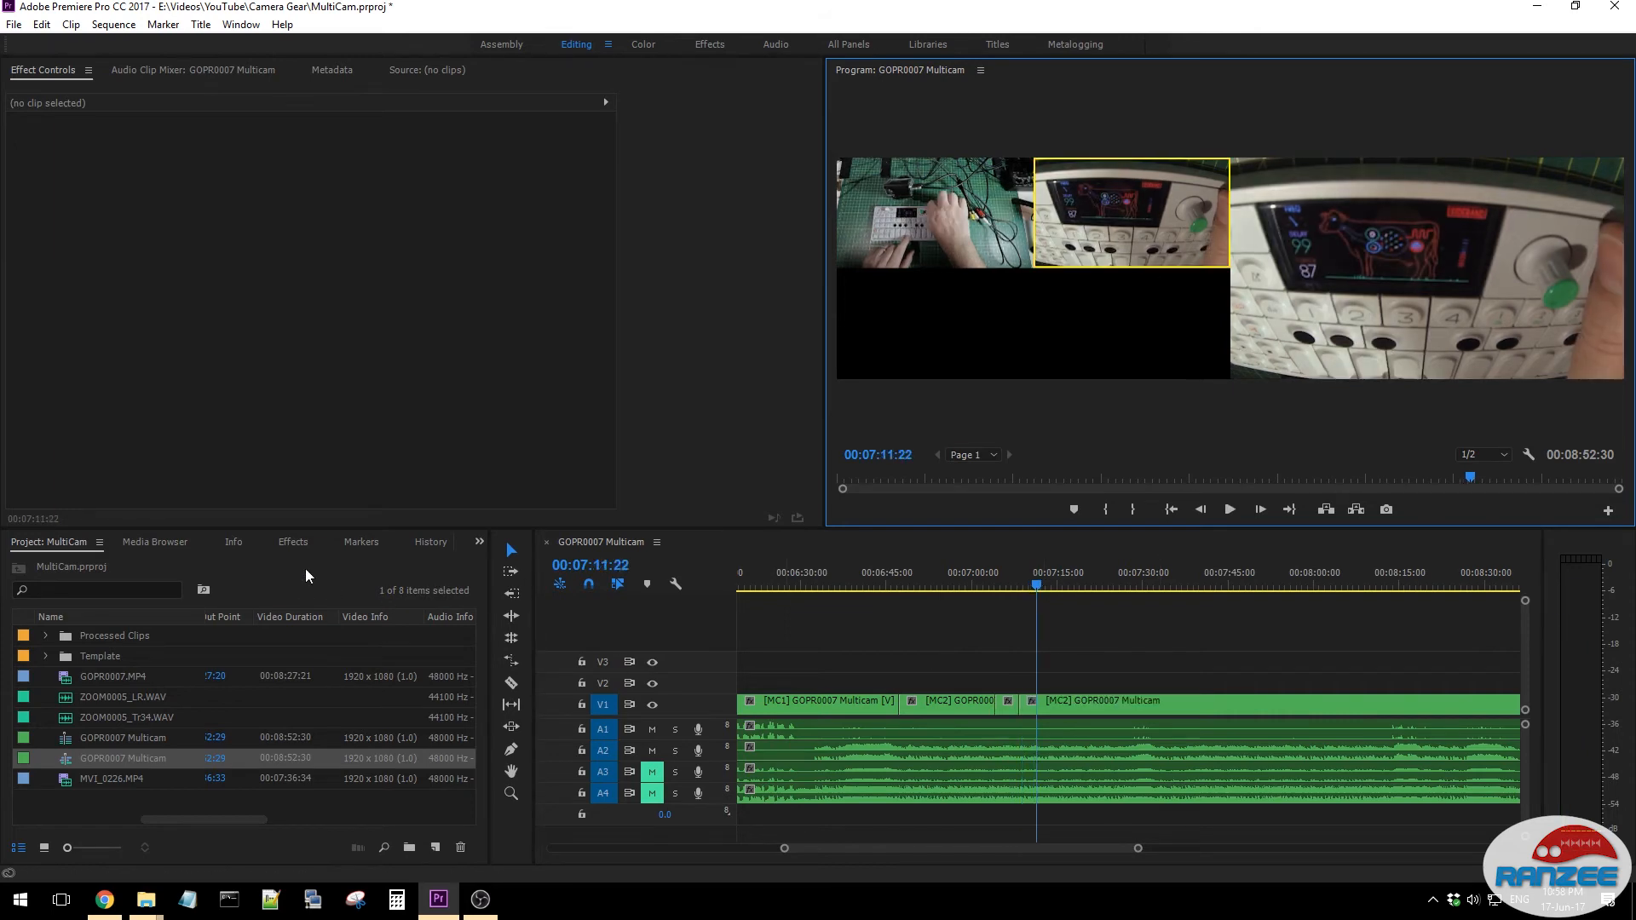
- Search the effects for "cross", apply Cross Dissolve to the first cut between cameras 1 and 2, and select the transition
{"action": "left_click", "coordinate": [281, 540]}
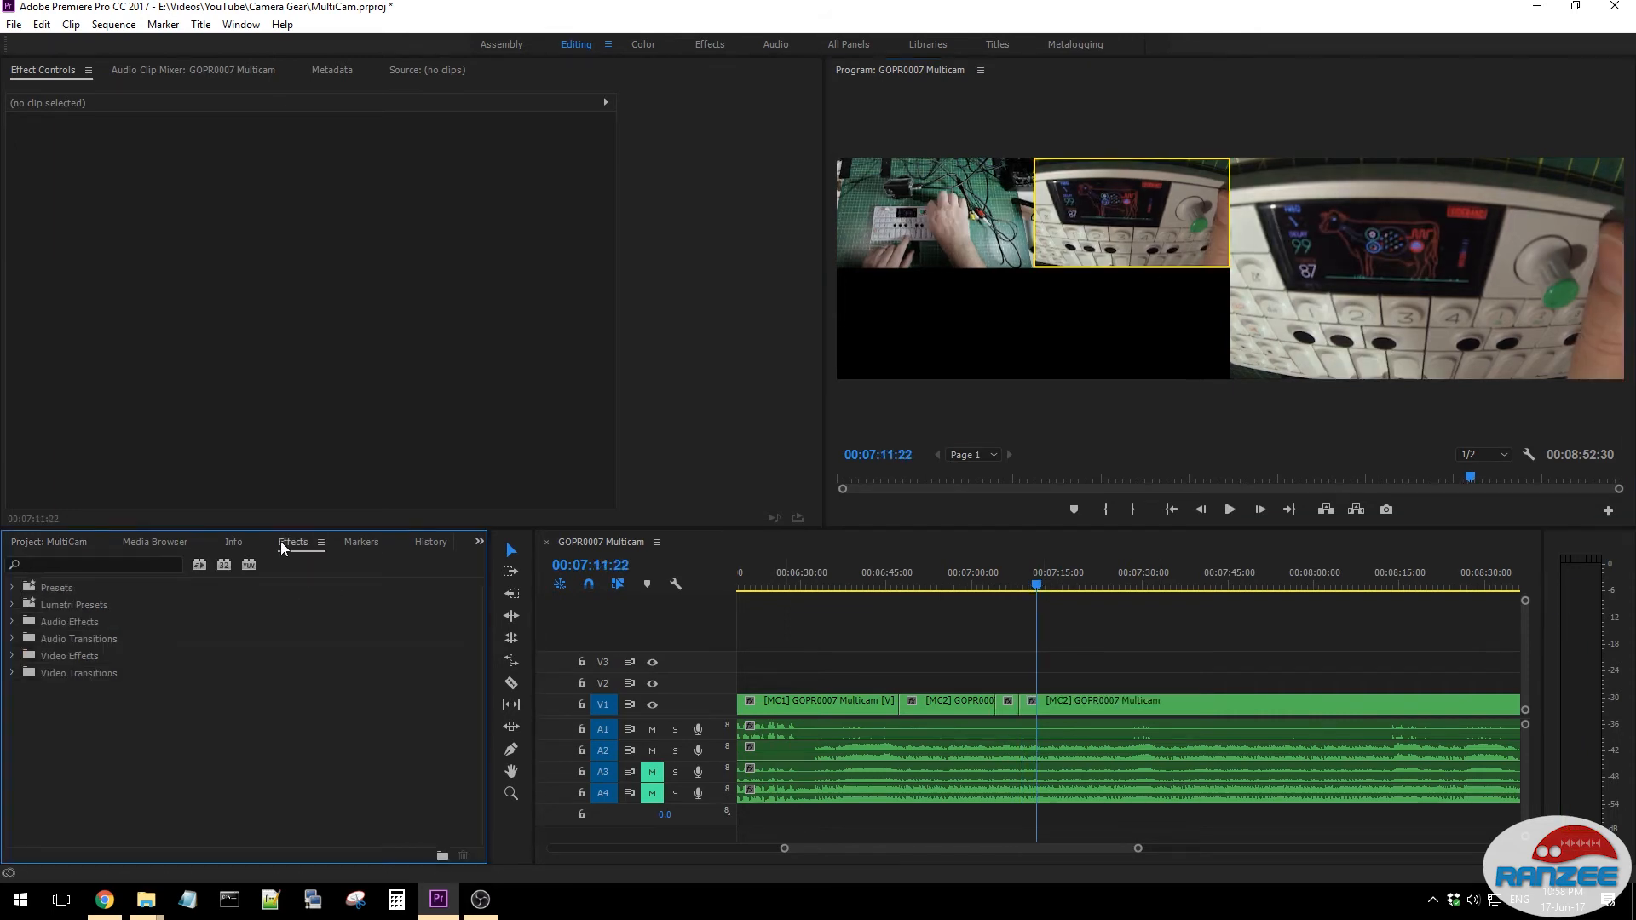
{"action": "left_click", "coordinate": [1025, 581]}
{"action": "left_click_drag", "start_coordinate": [1025, 580], "coordinate": [1027, 590]}
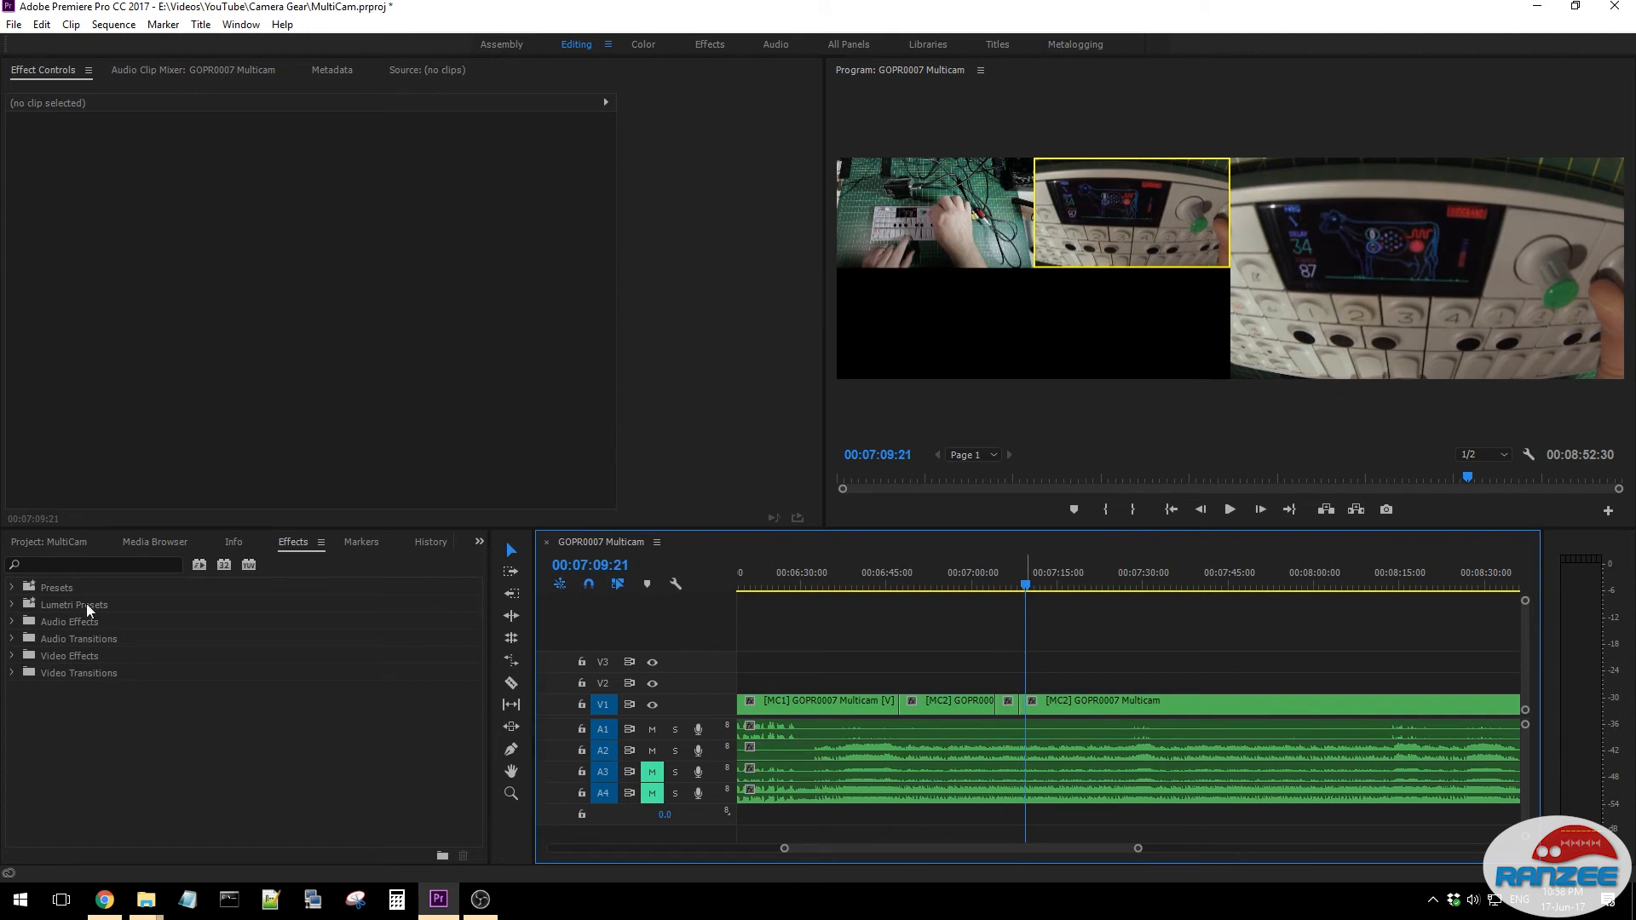
{"action": "left_click", "coordinate": [91, 565]}
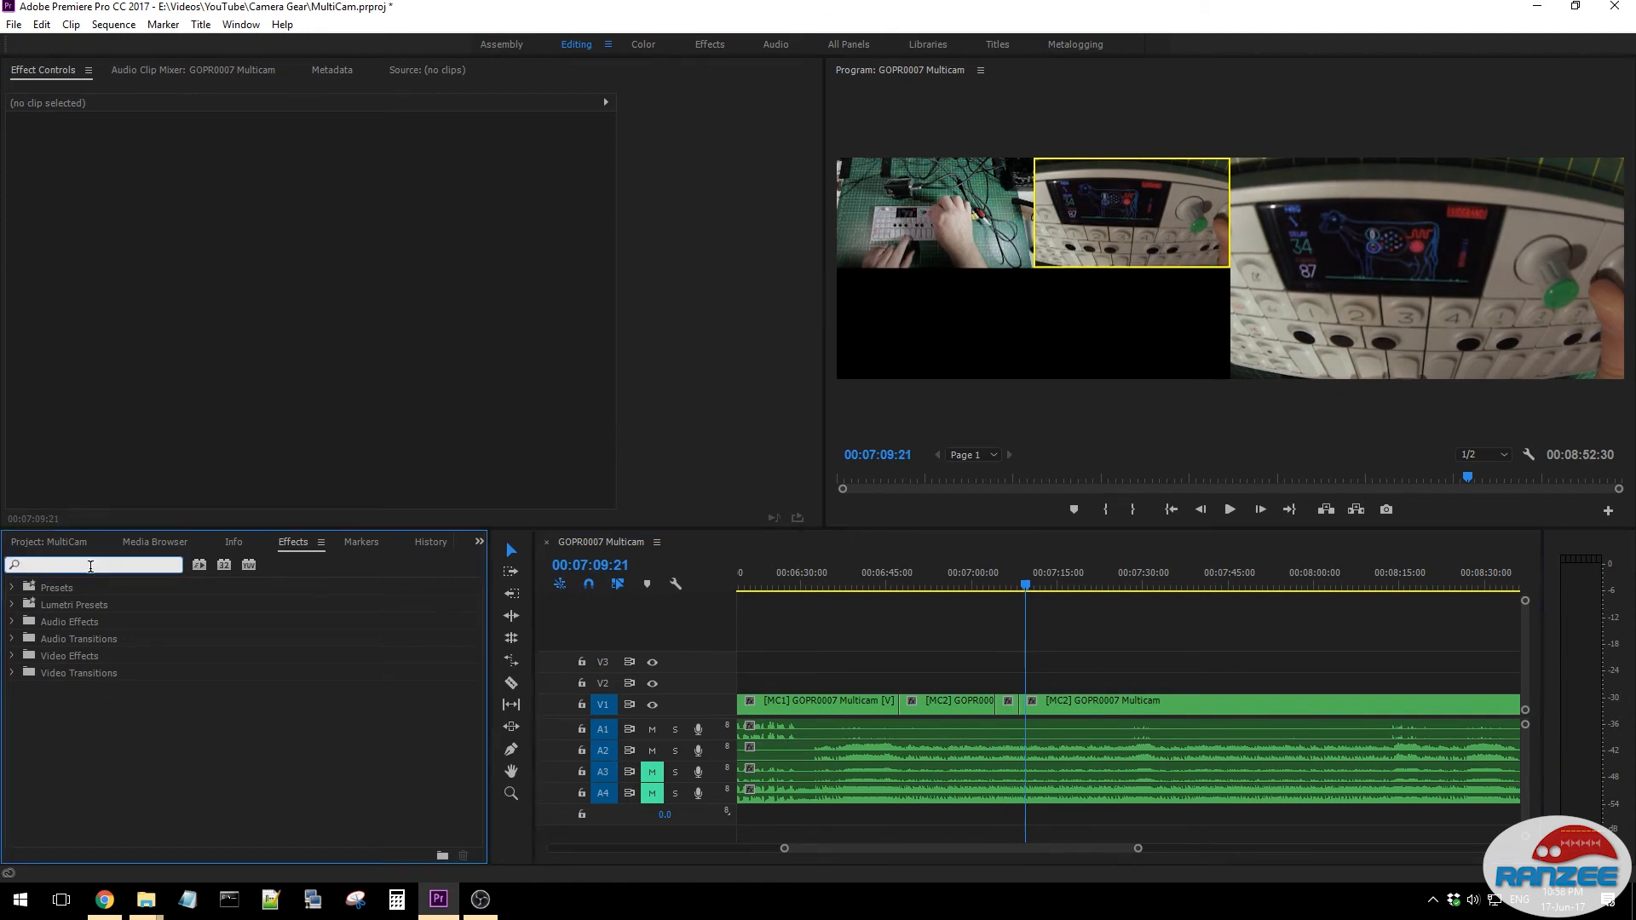
{"action": "type", "text": "cross"}
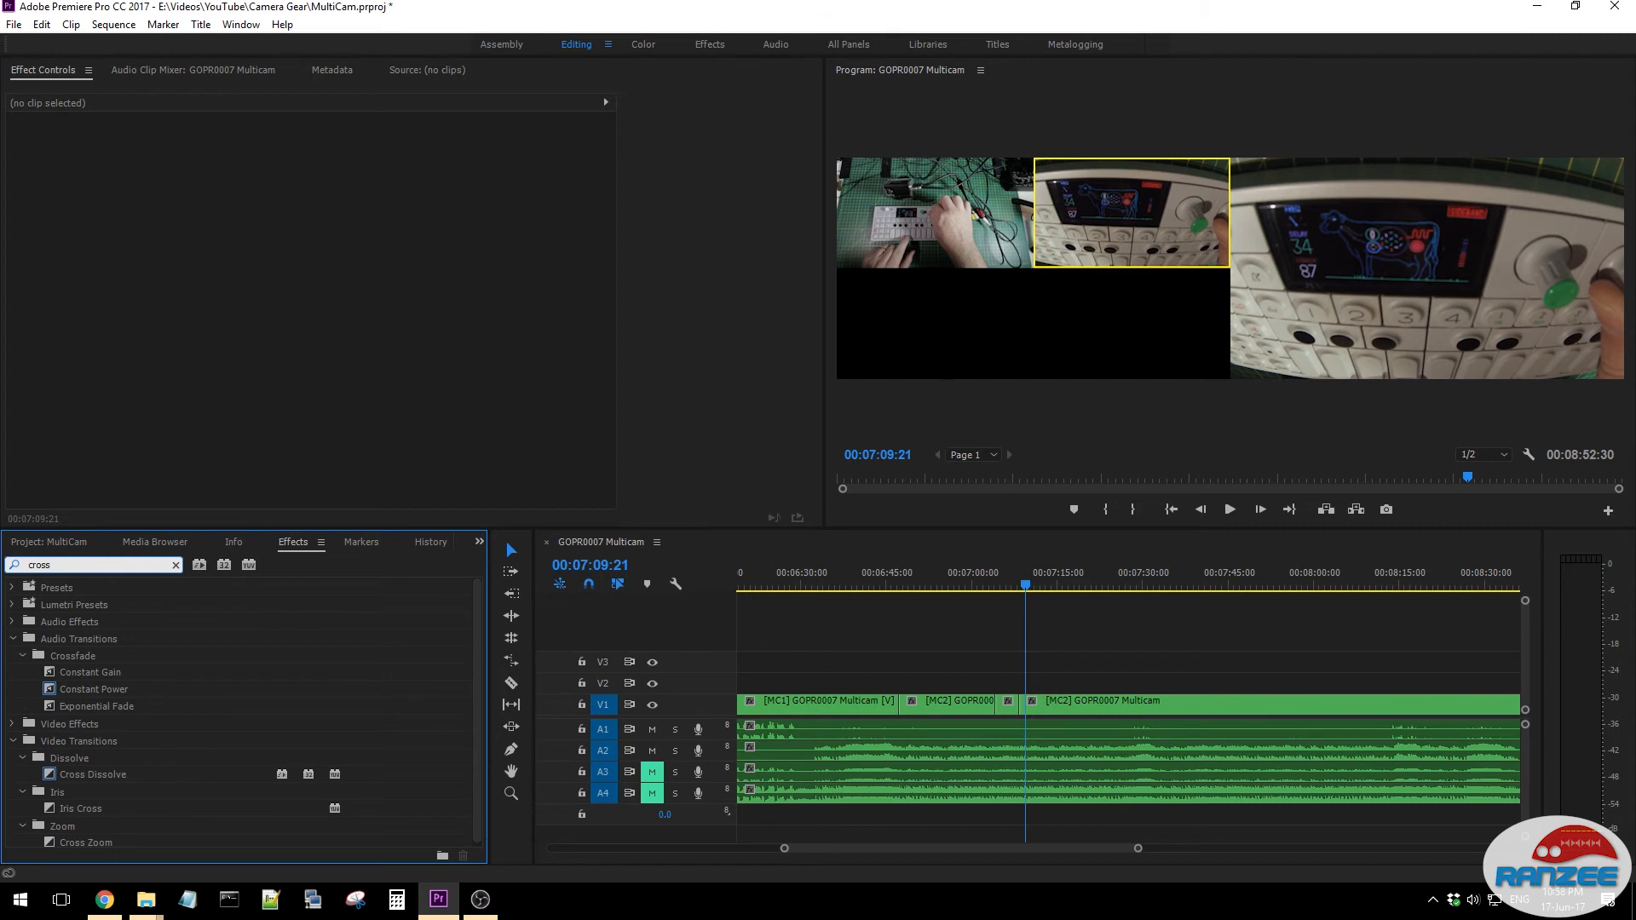
{"action": "left_click_drag", "start_coordinate": [106, 776], "coordinate": [897, 706]}
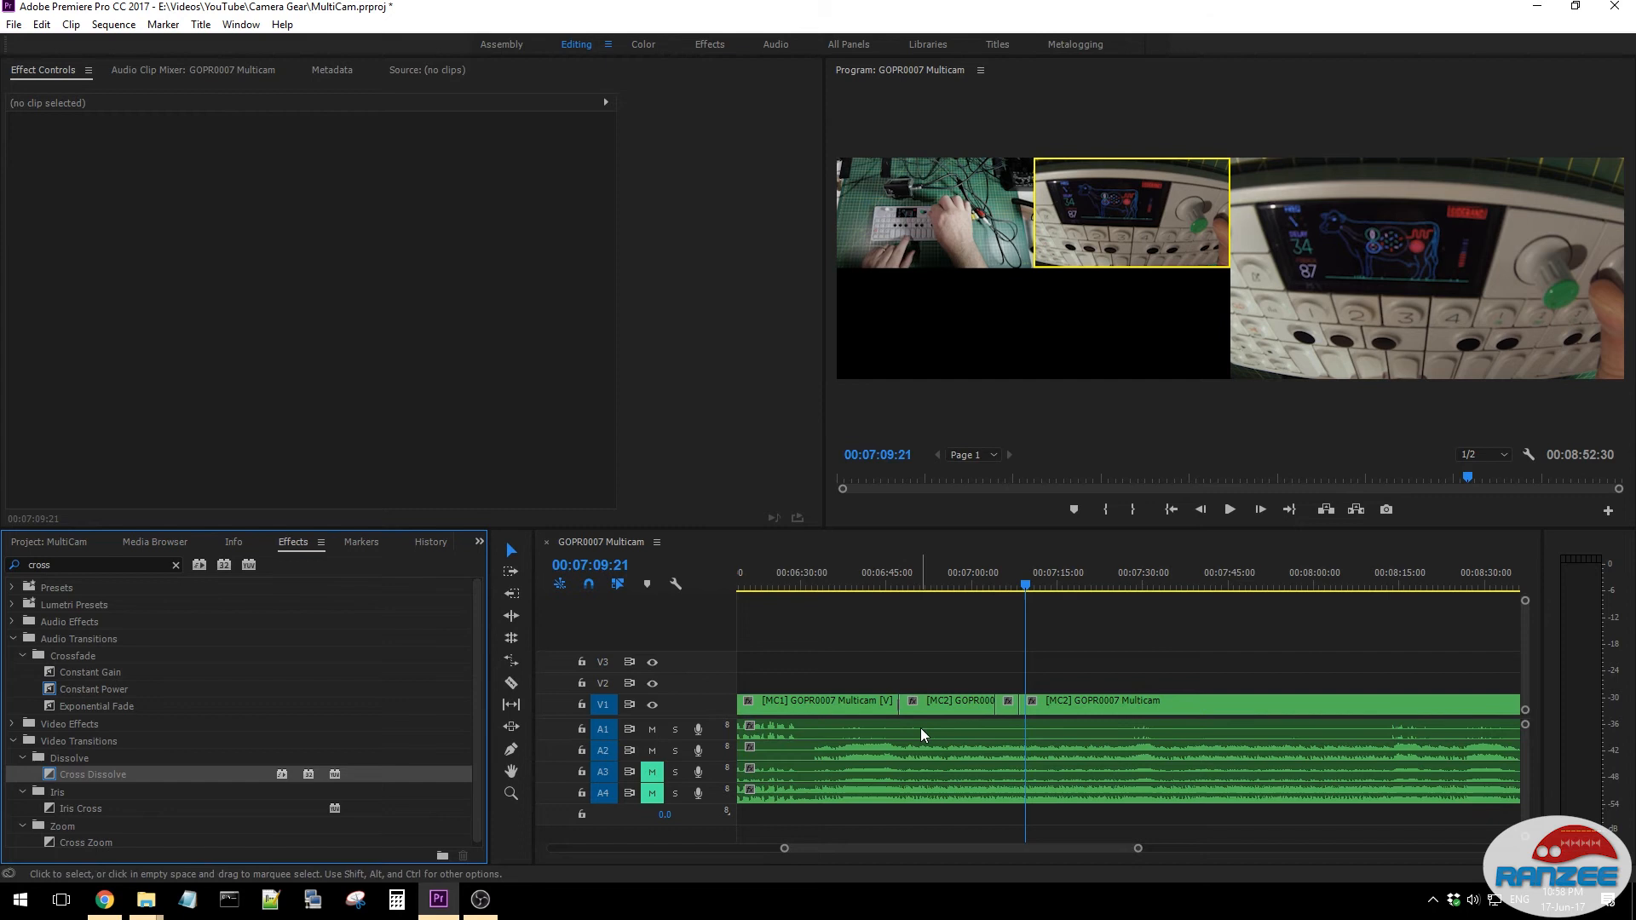
{"action": "scroll", "coordinate": [880, 722], "scroll_direction": "up", "scroll_amount": 2}
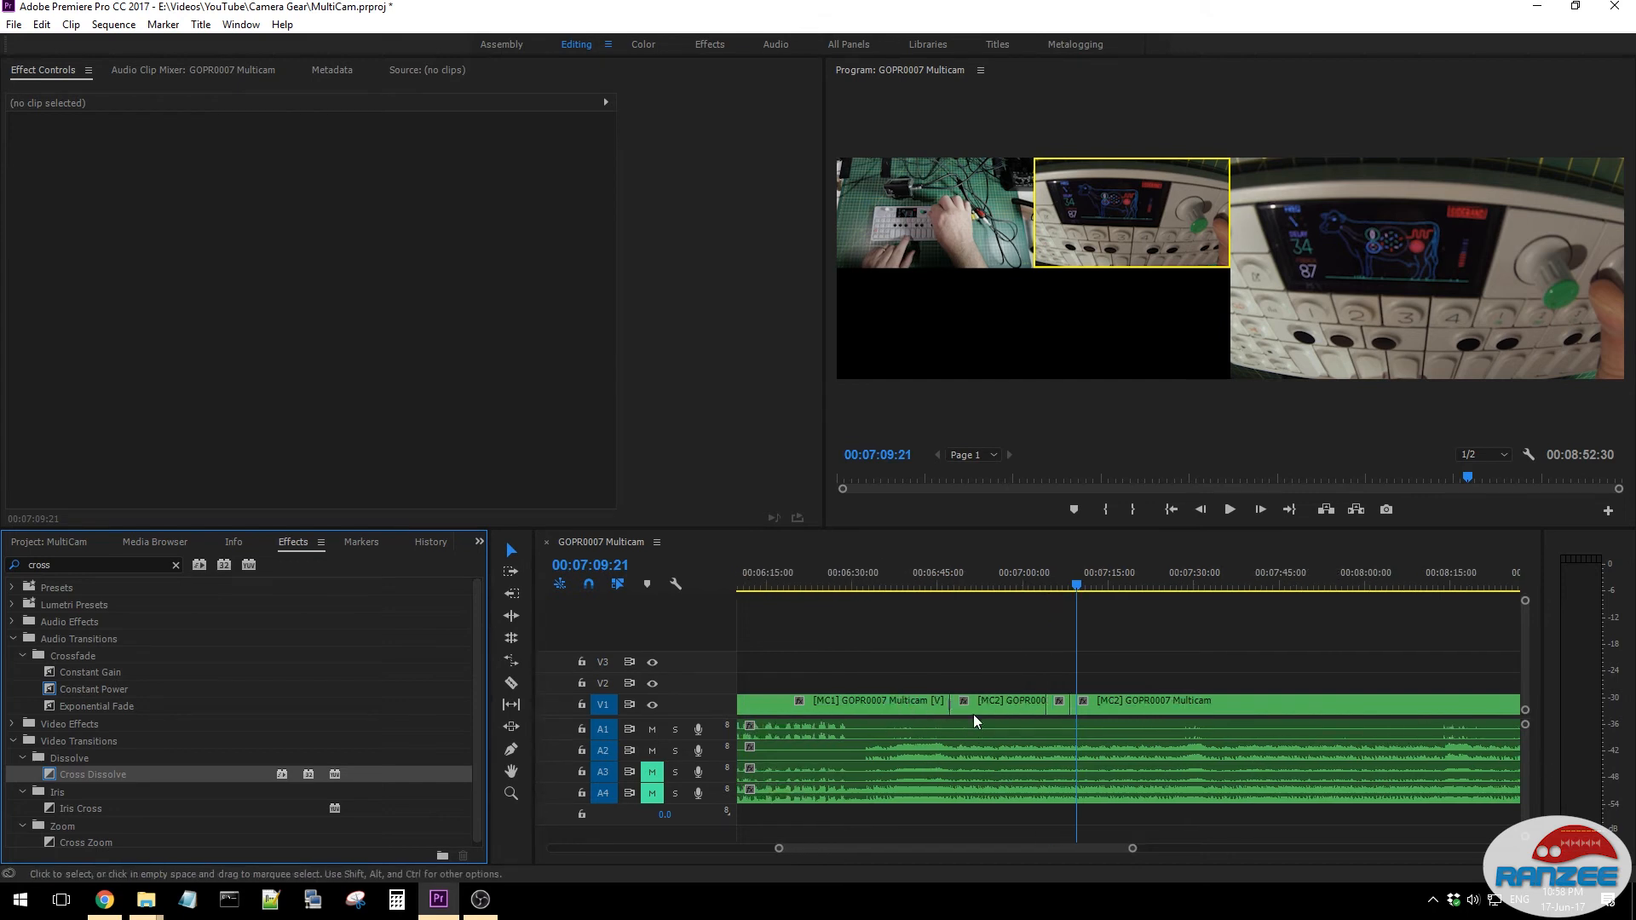
{"action": "left_click_drag", "start_coordinate": [777, 850], "coordinate": [825, 847]}
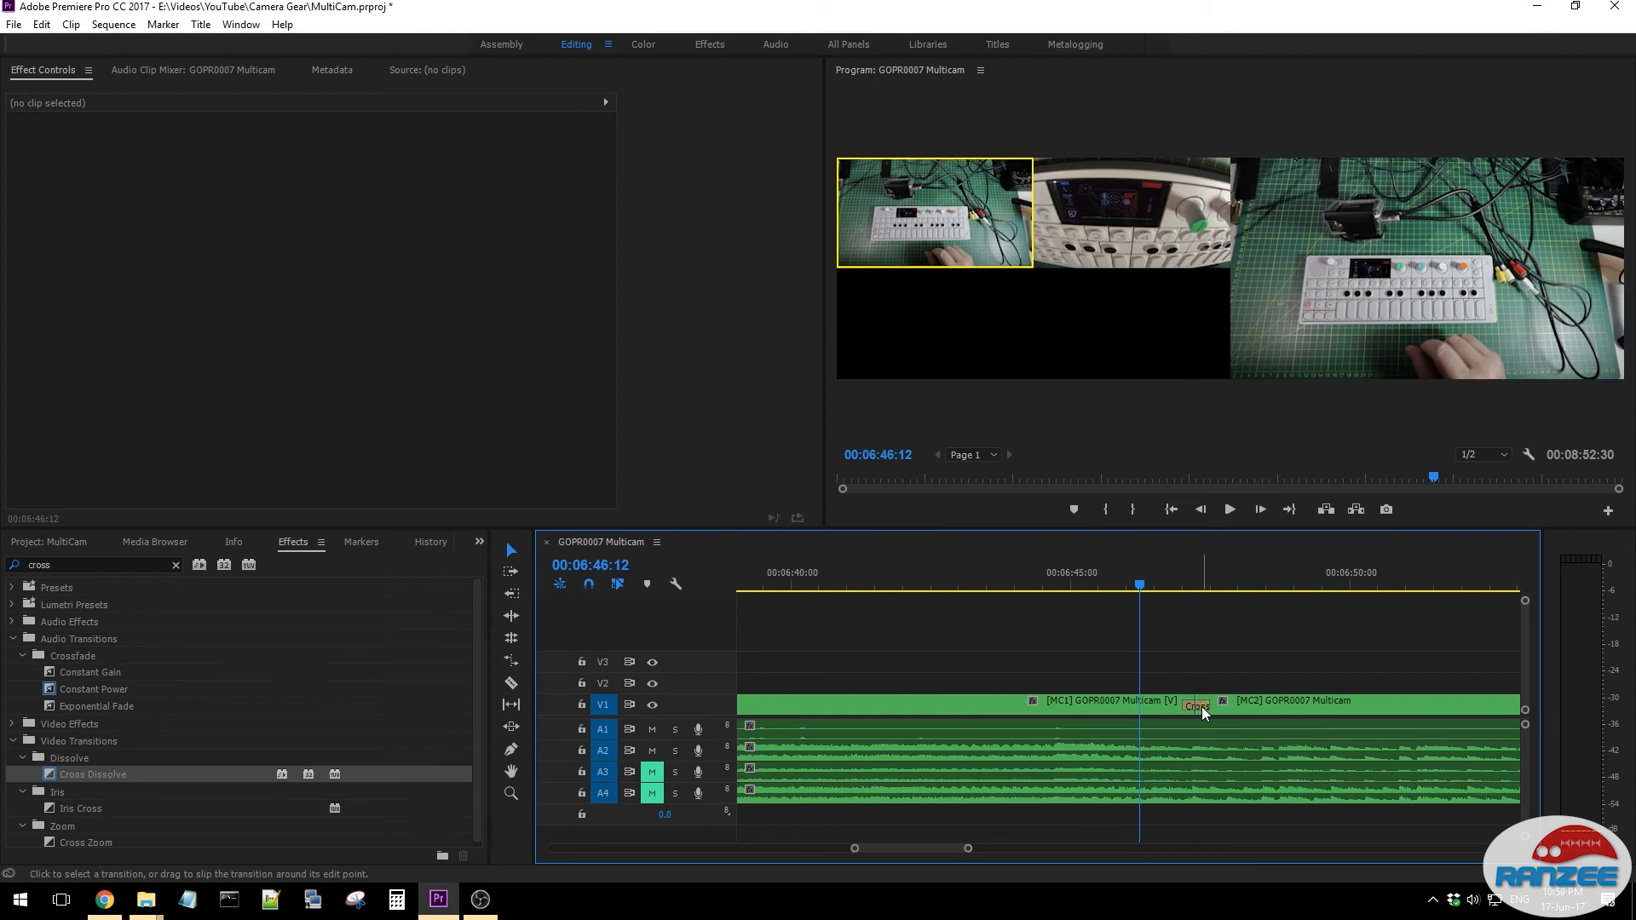
{"action": "left_click", "coordinate": [1201, 708]}
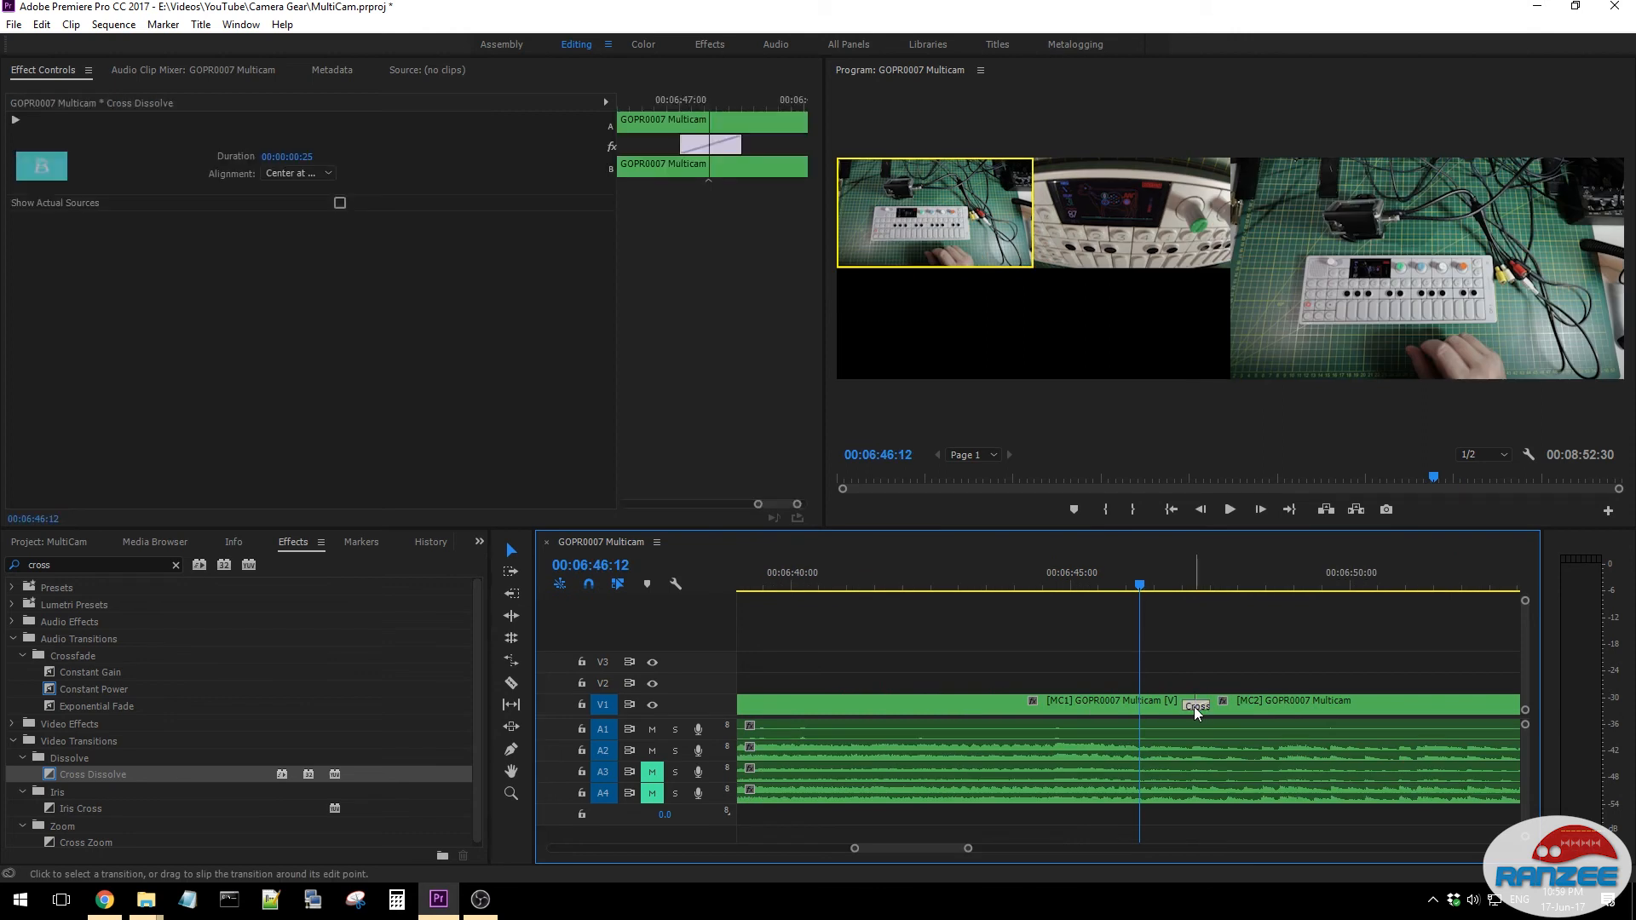
- Deselect the transition and play the sequence from 00:06:46:47 to preview the first Cross Dissolve
{"action": "left_click", "coordinate": [1180, 704]}
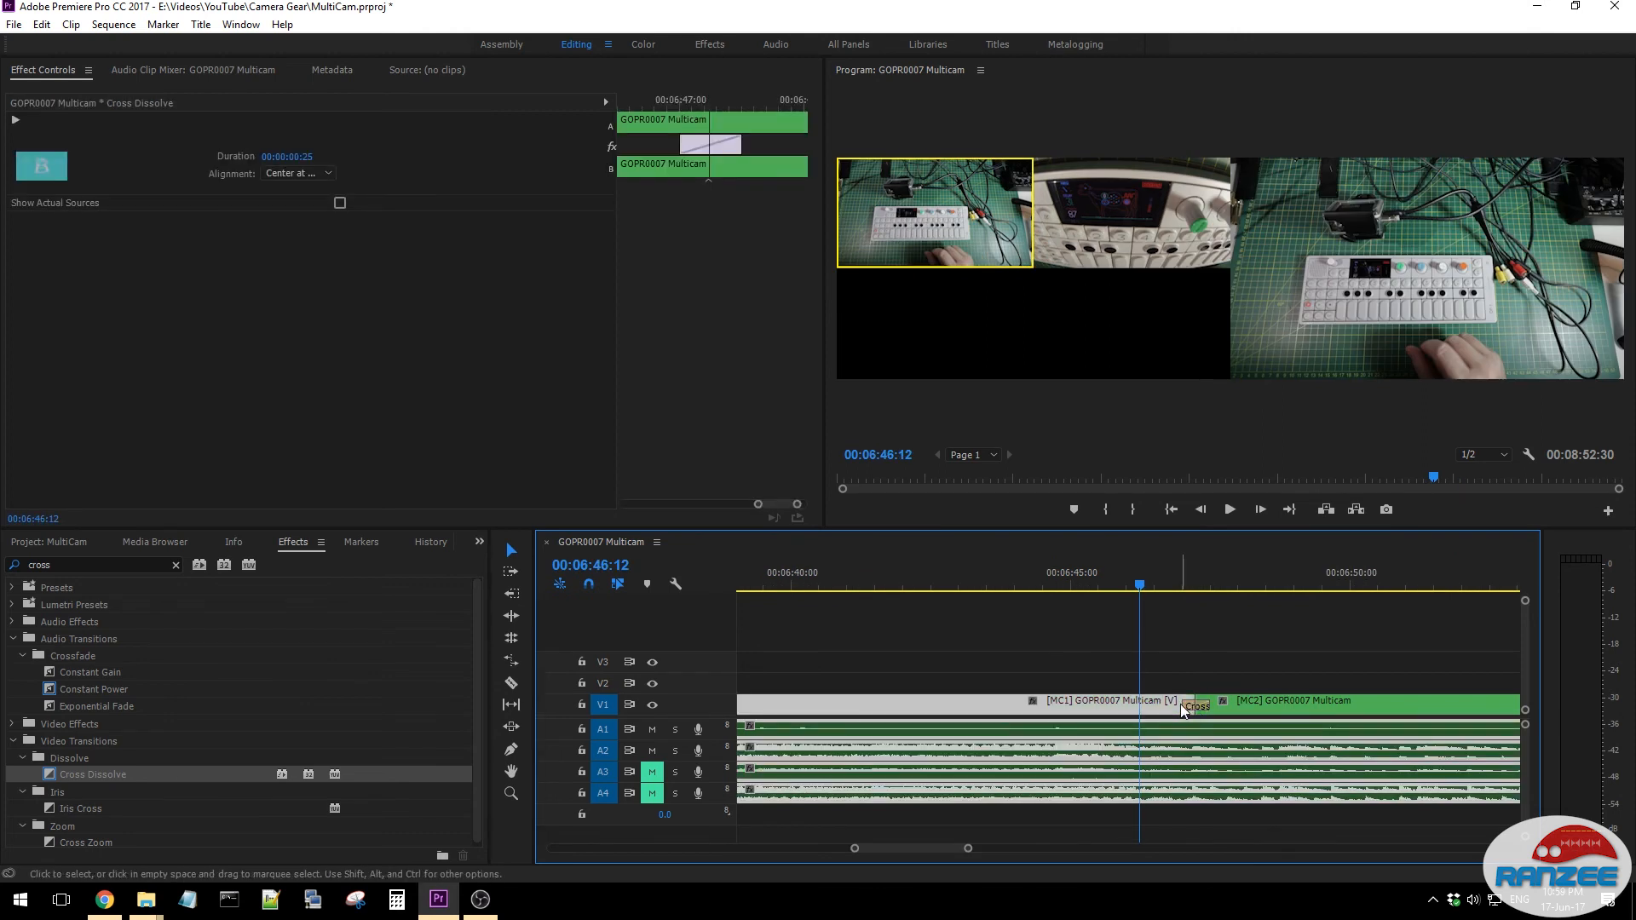
{"action": "left_click", "coordinate": [1222, 656]}
{"action": "left_click", "coordinate": [1188, 570]}
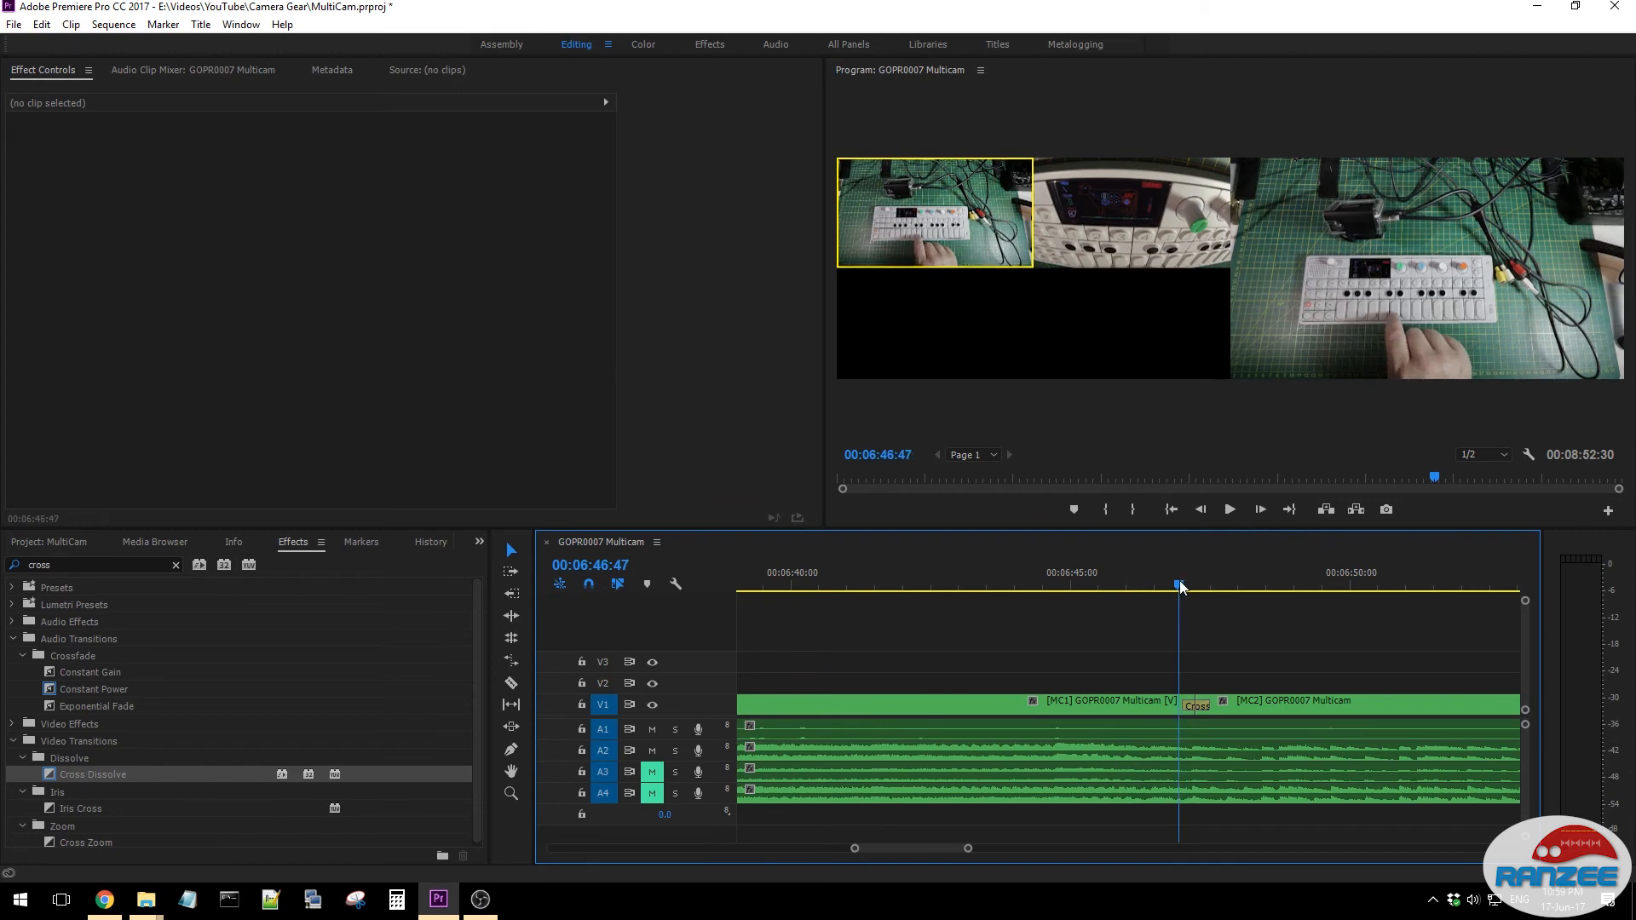
{"action": "key", "text": "space"}
{"action": "key", "text": "space"}
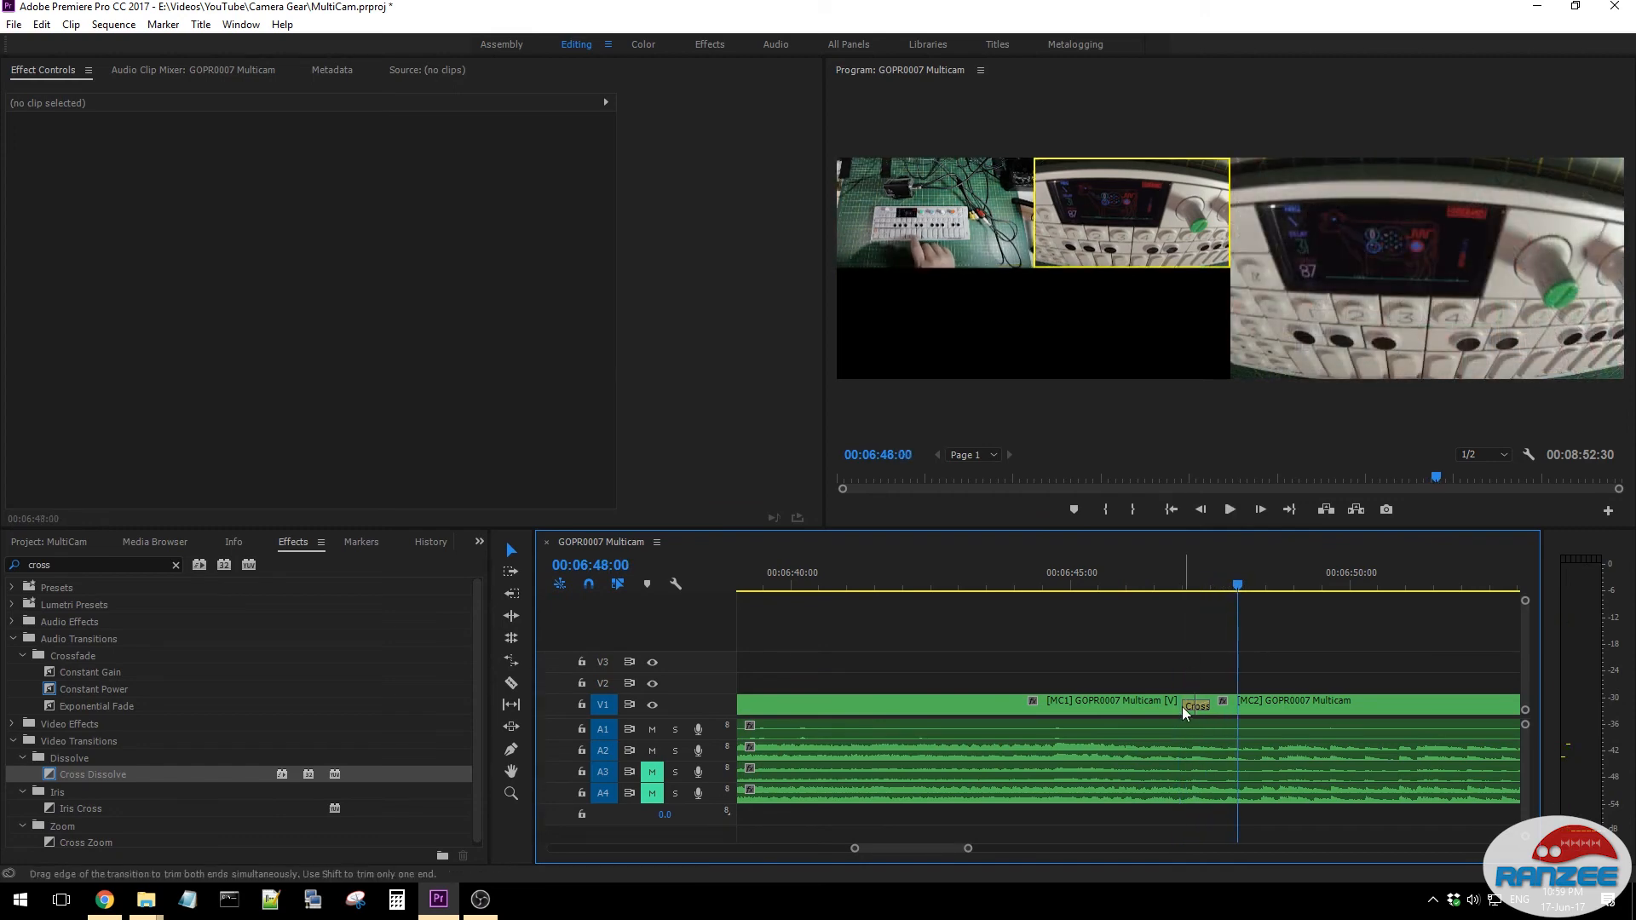
- Lengthen the Cross Dissolve on the first camera cut to 00:00:01:29 and play it from 00:06:46:24
{"action": "left_click", "coordinate": [1191, 703]}
{"action": "left_click_drag", "start_coordinate": [1186, 704], "coordinate": [1156, 709]}
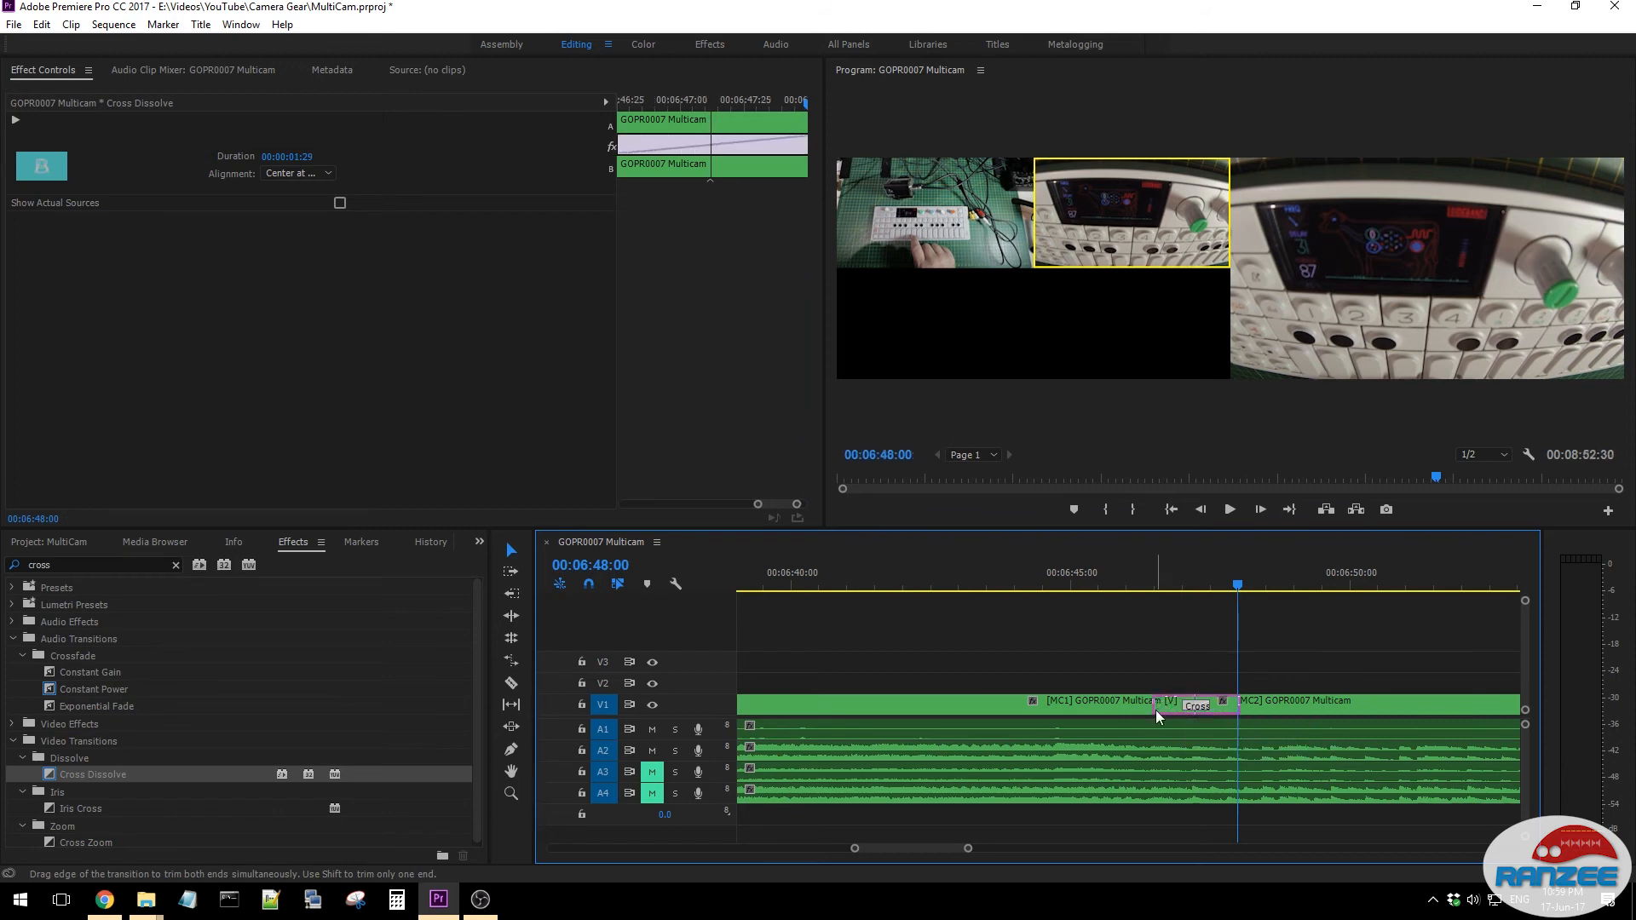
{"action": "left_click", "coordinate": [1155, 567]}
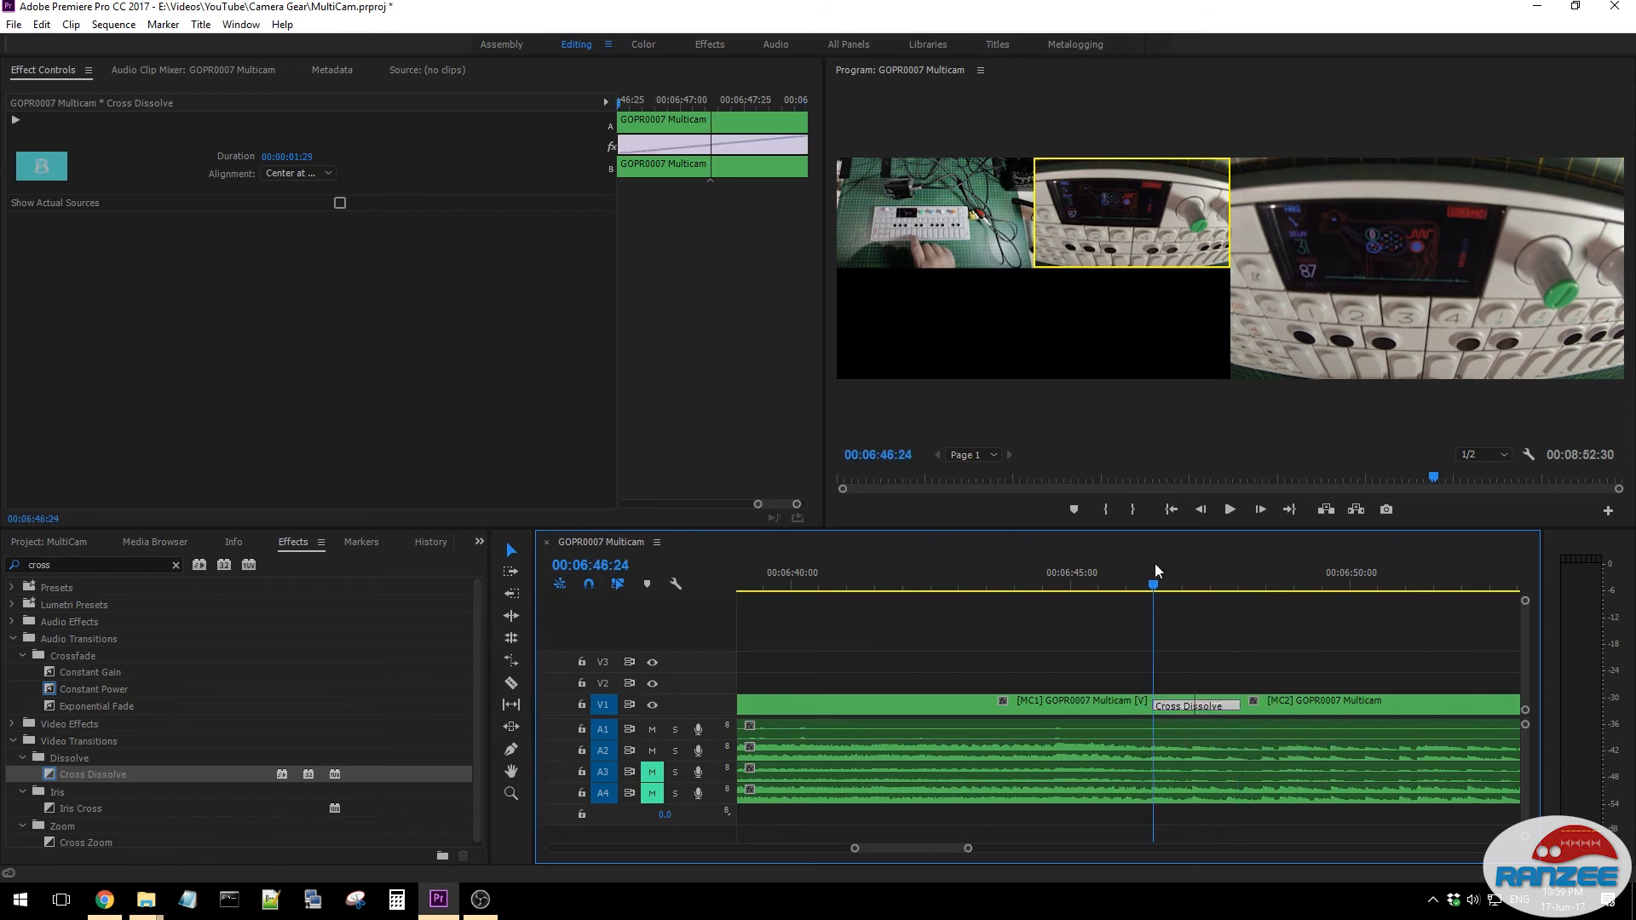
{"action": "key", "text": "space"}
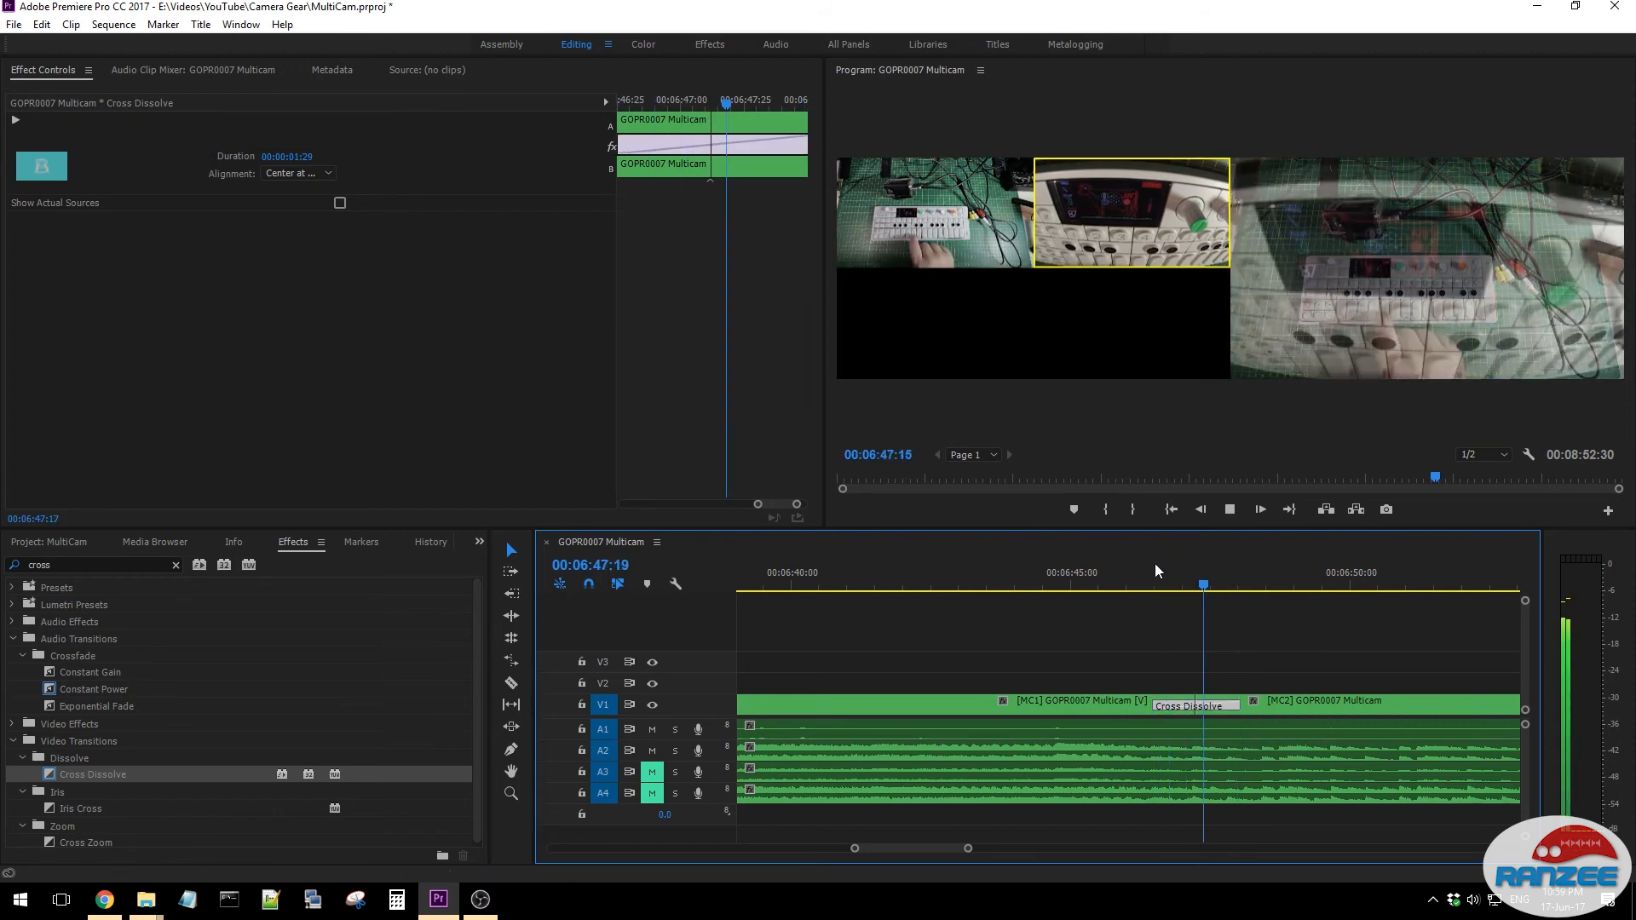
{"action": "key", "text": "space"}
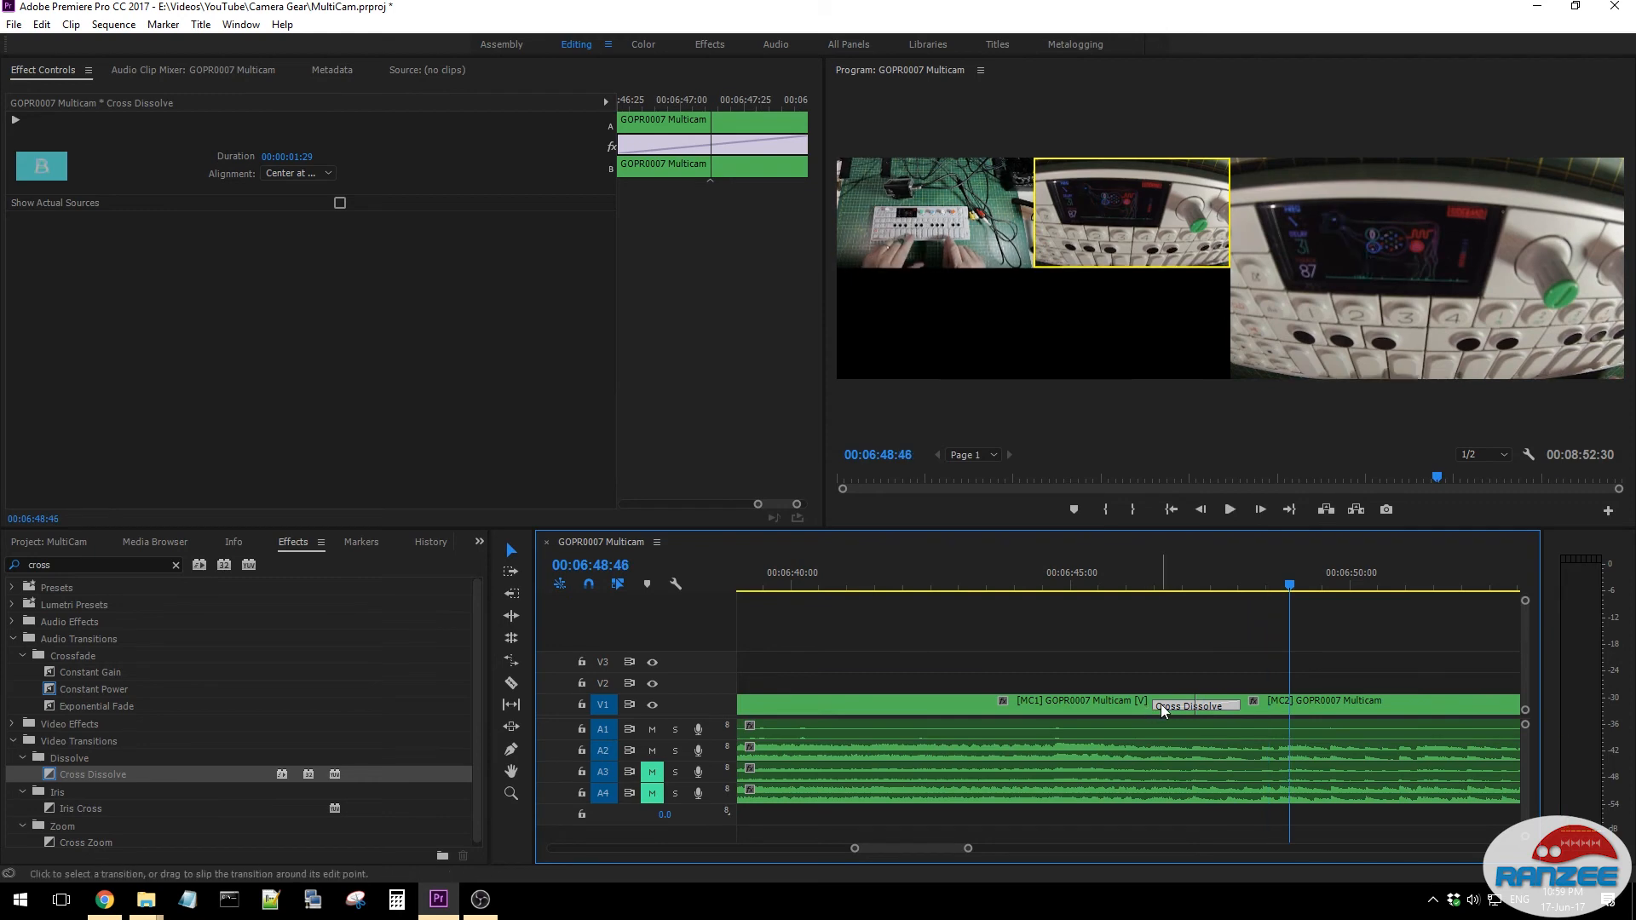
- Extend the first Cross Dissolve to 00:00:02:47 and play it from just before 00:06:45
{"action": "left_click_drag", "start_coordinate": [1150, 707], "coordinate": [1113, 708]}
{"action": "left_click", "coordinate": [1056, 564]}
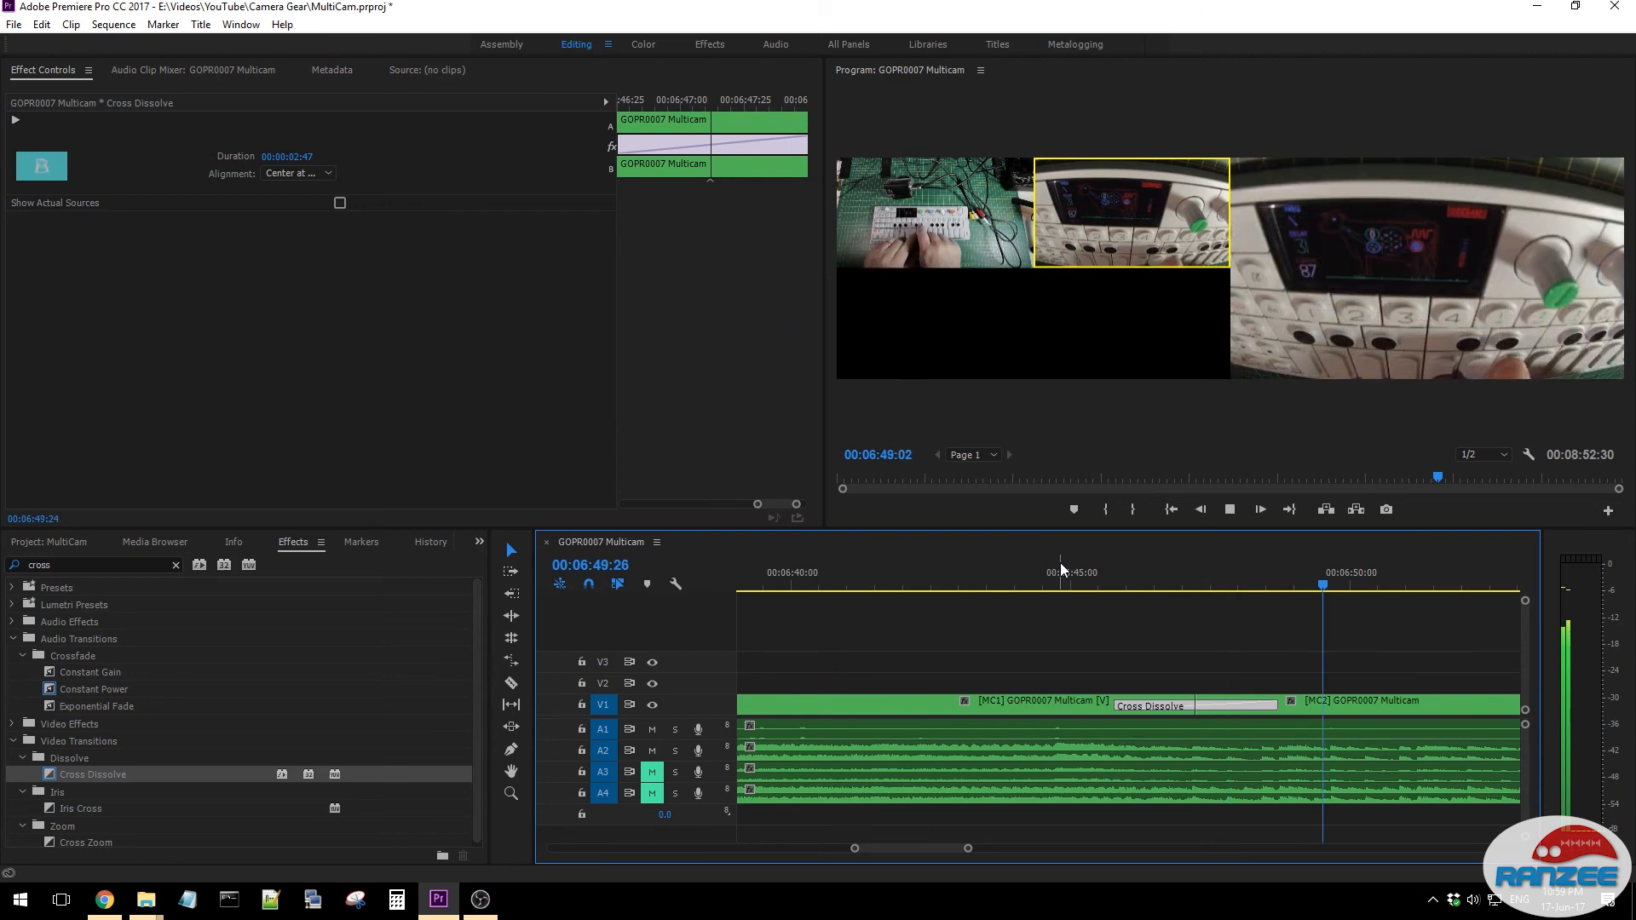
{"action": "key", "text": "space"}
- Open the media export settings for the GOPR0007 Multicam sequence, review the format and preset, and close them without exporting
{"action": "left_click_drag", "start_coordinate": [968, 848], "coordinate": [1158, 869]}
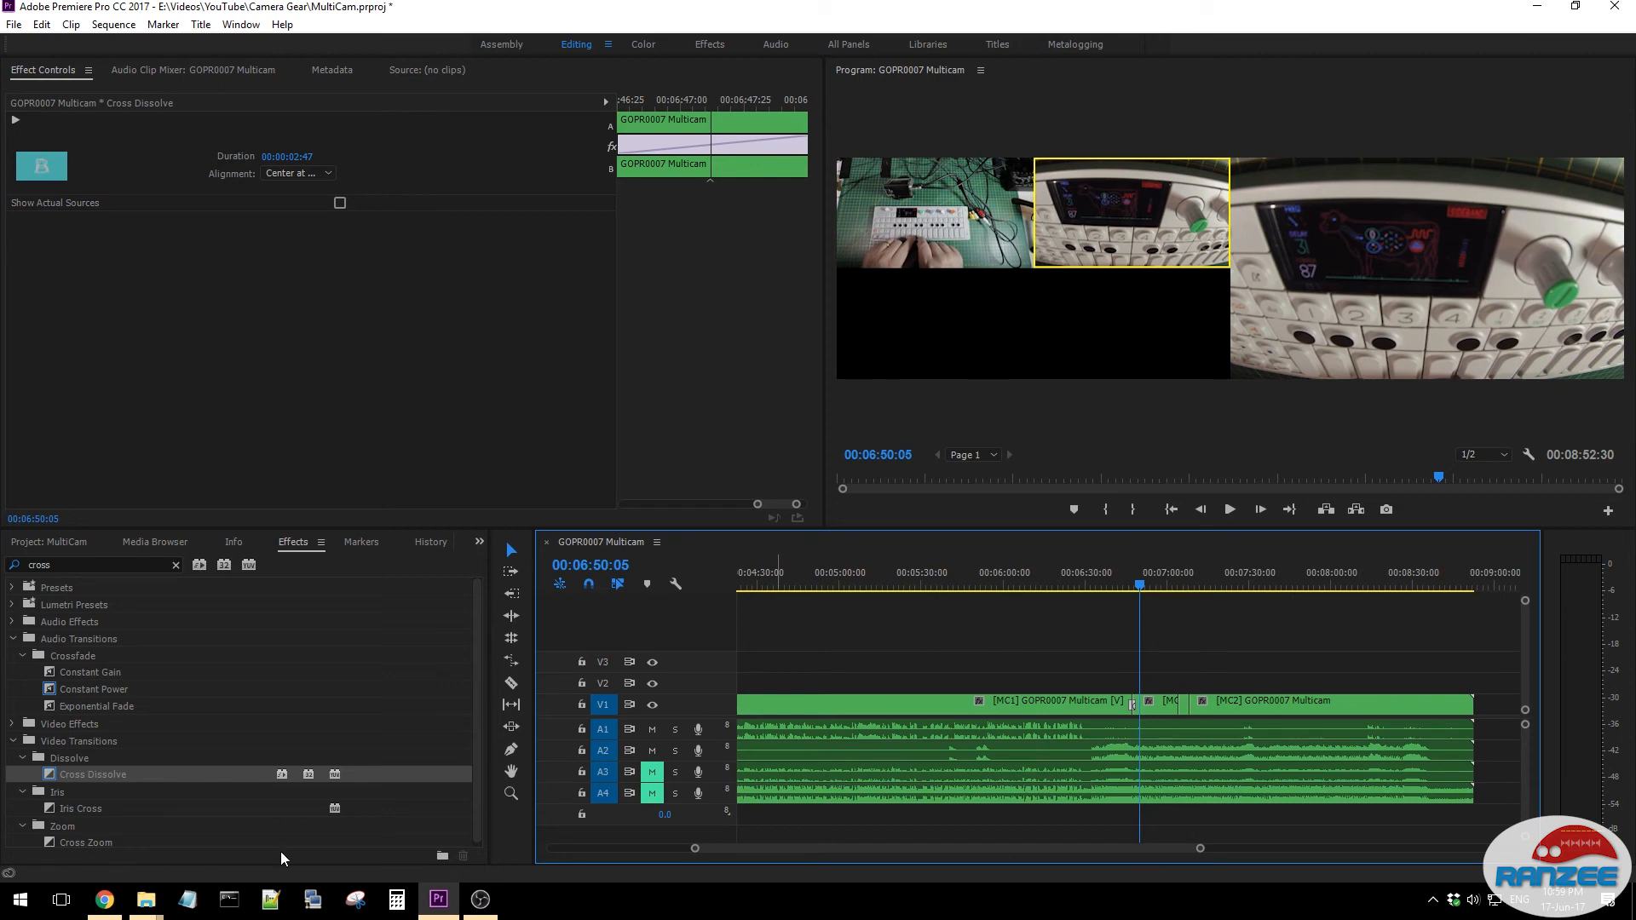
{"action": "left_click", "coordinate": [53, 543]}
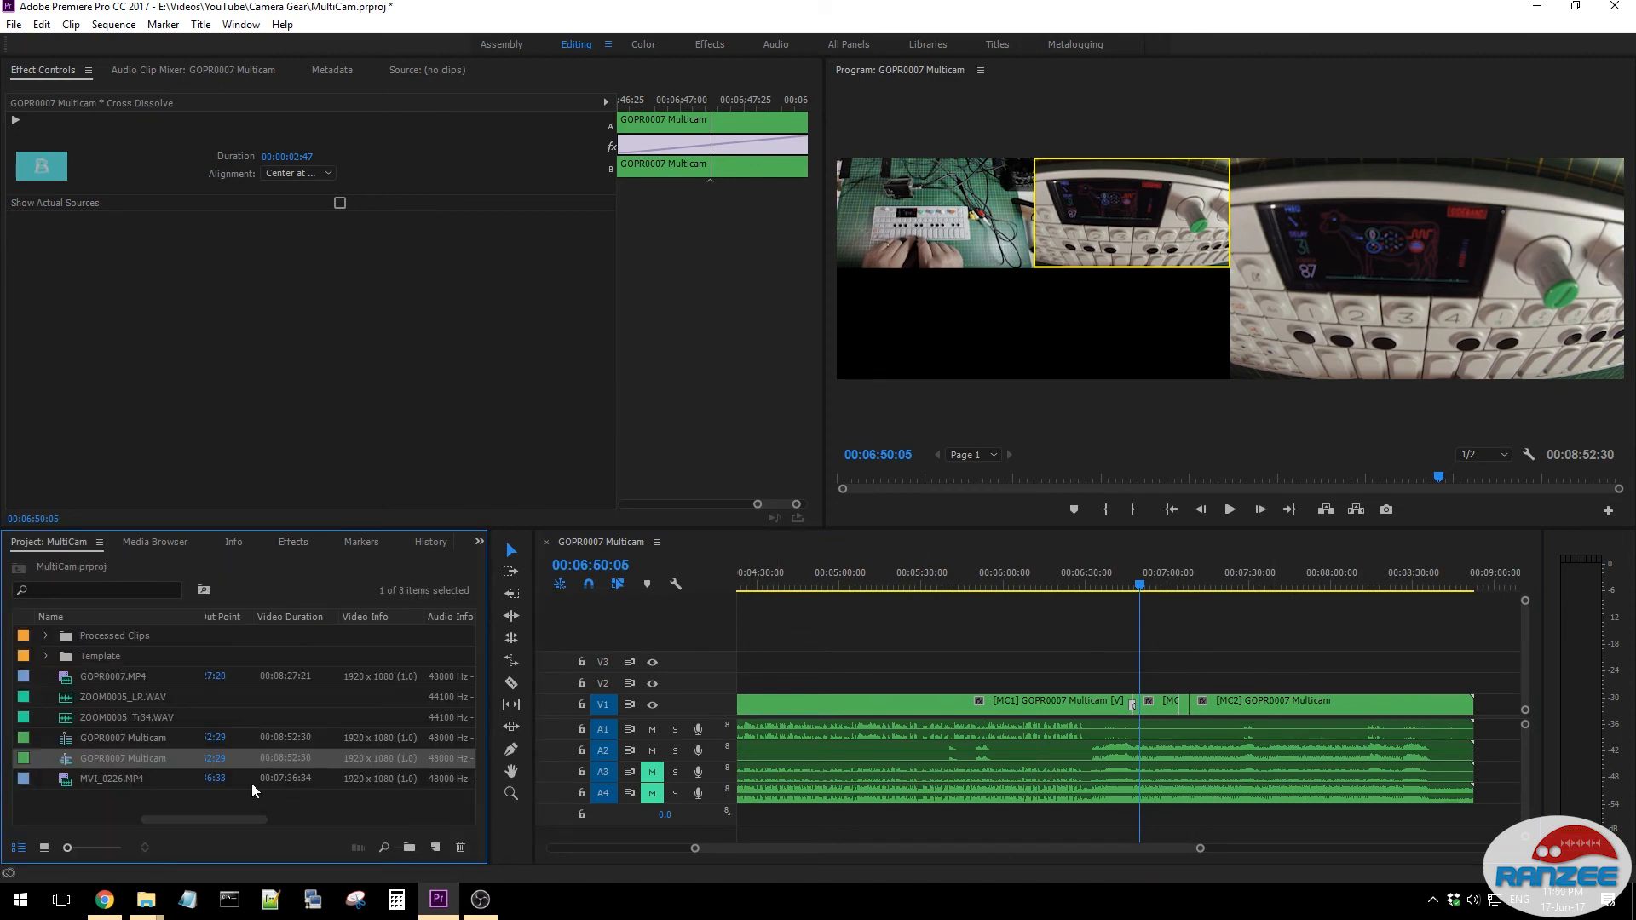
{"action": "right_click", "coordinate": [97, 757]}
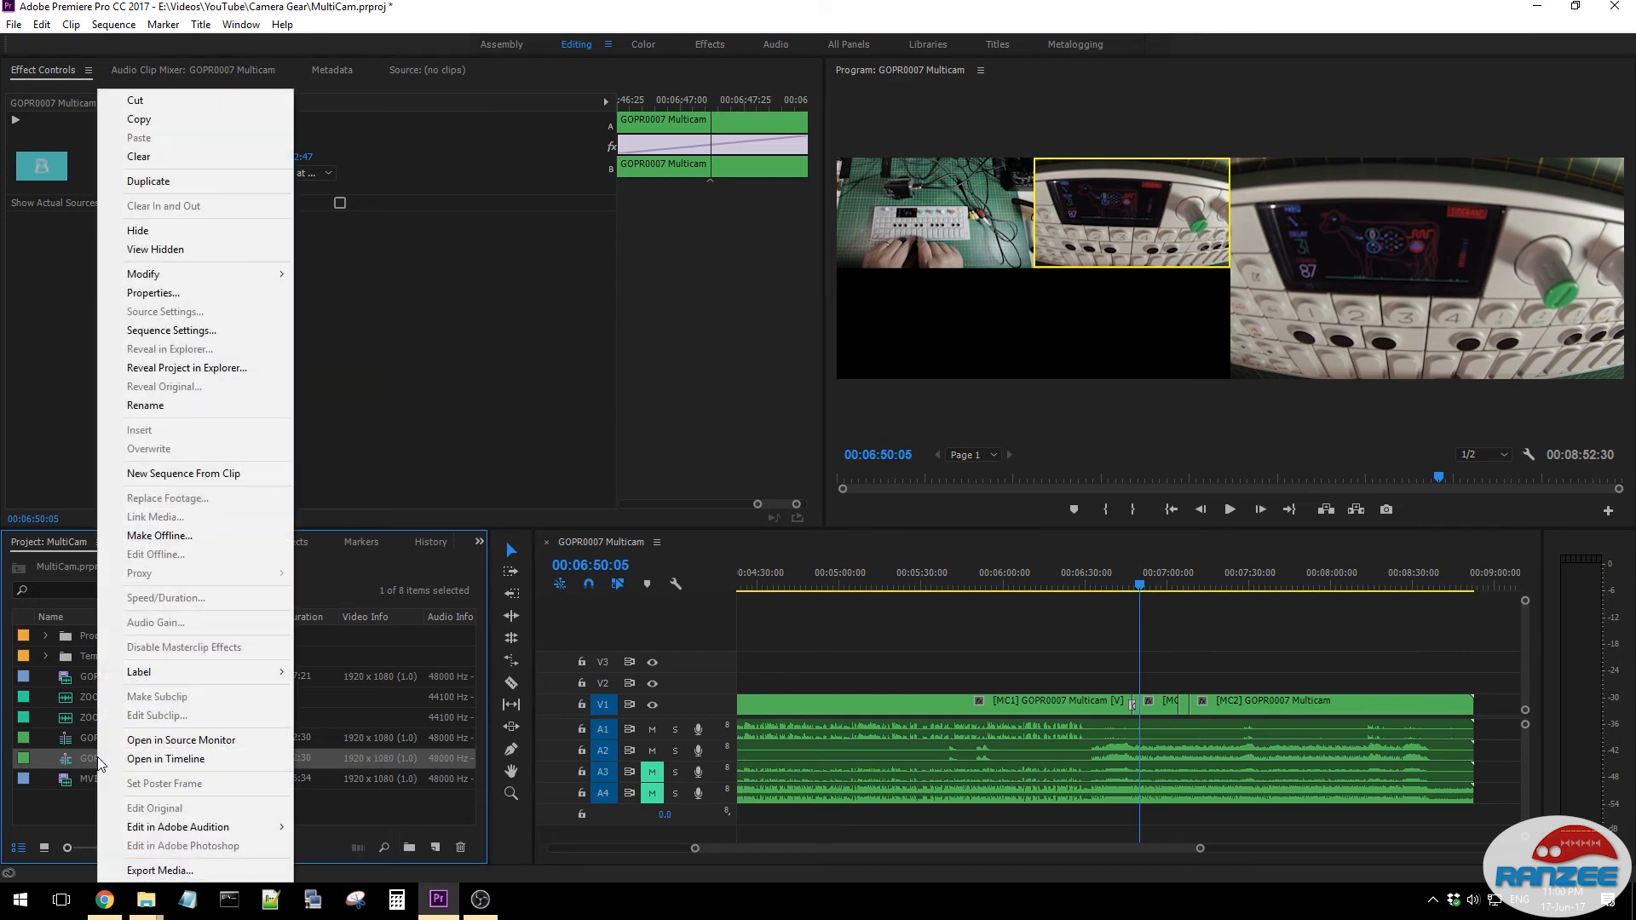
{"action": "left_click", "coordinate": [198, 864]}
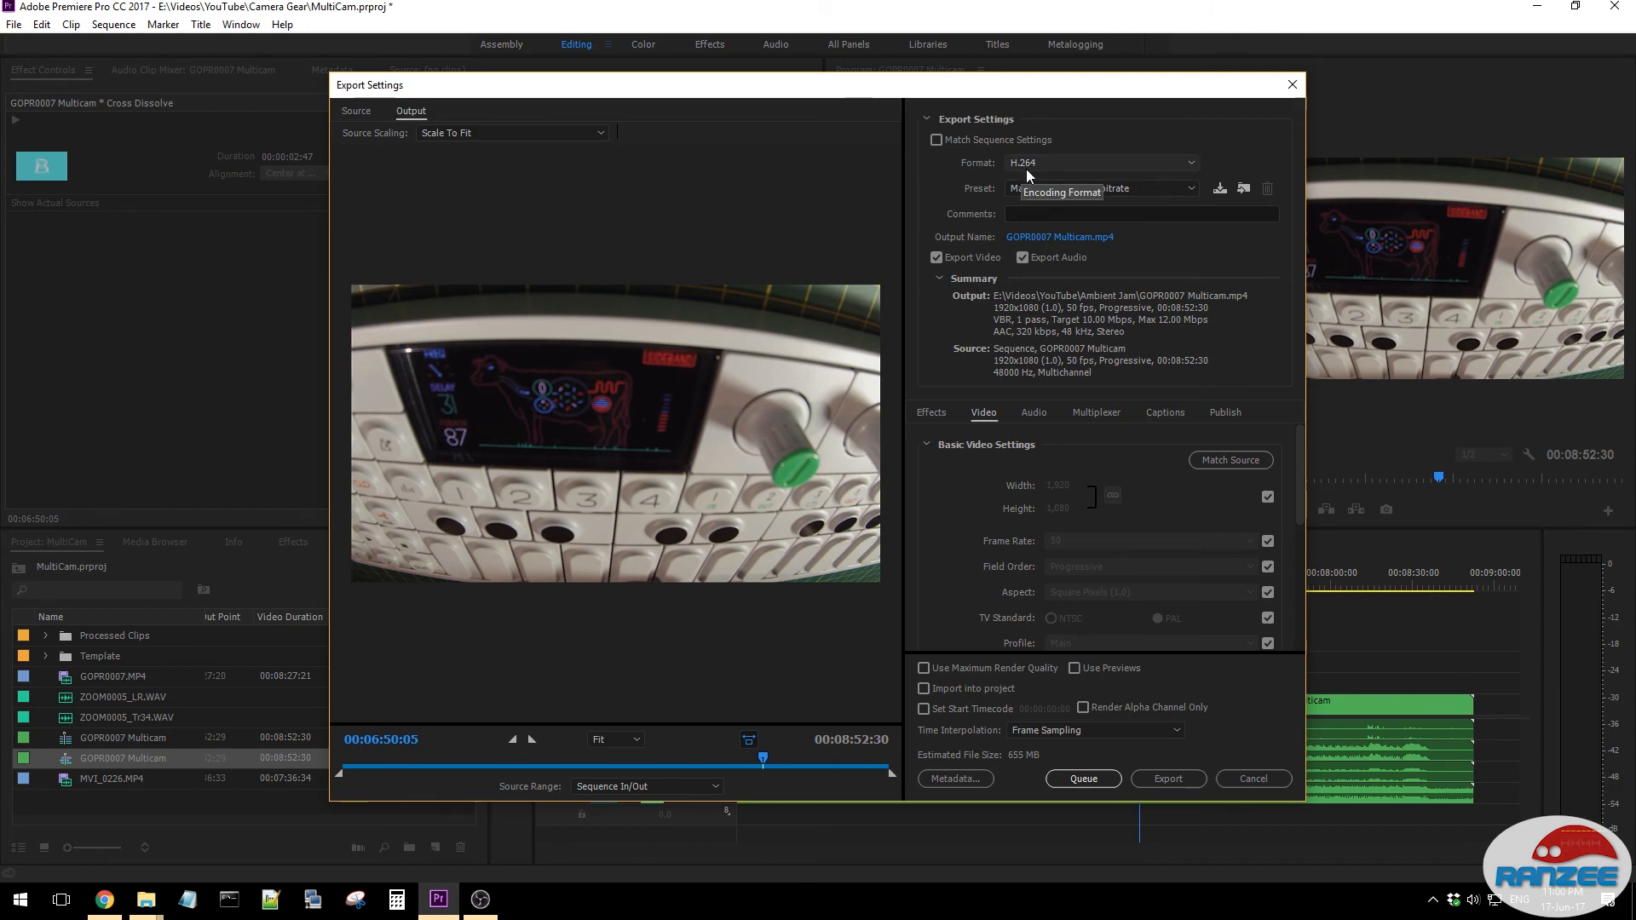
{"action": "left_click", "coordinate": [1256, 778]}
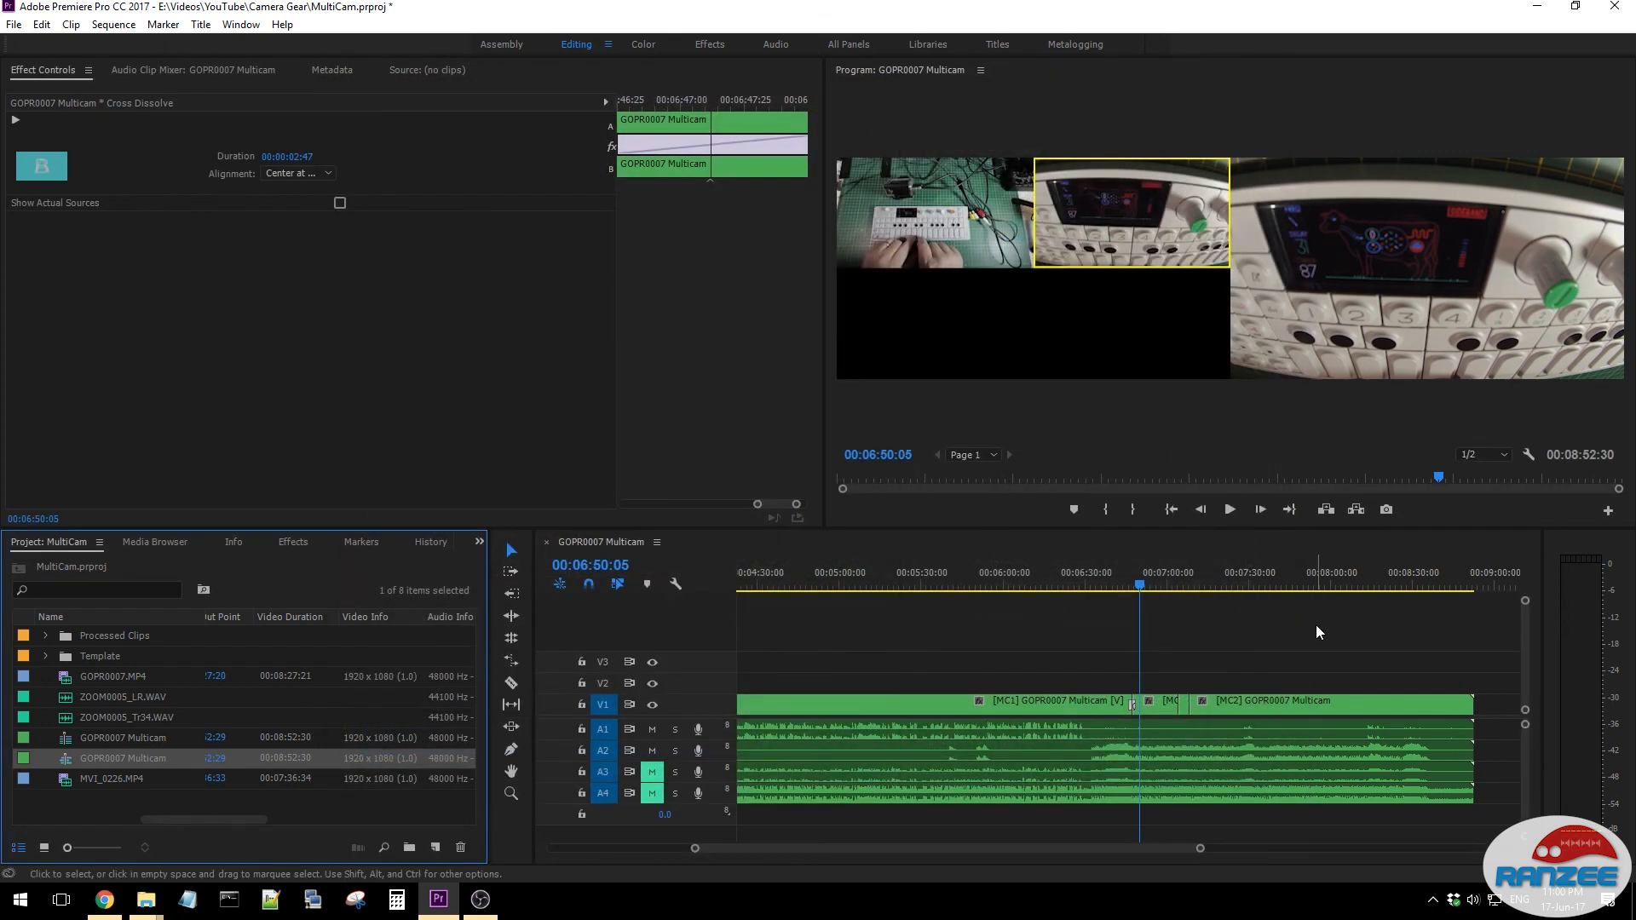